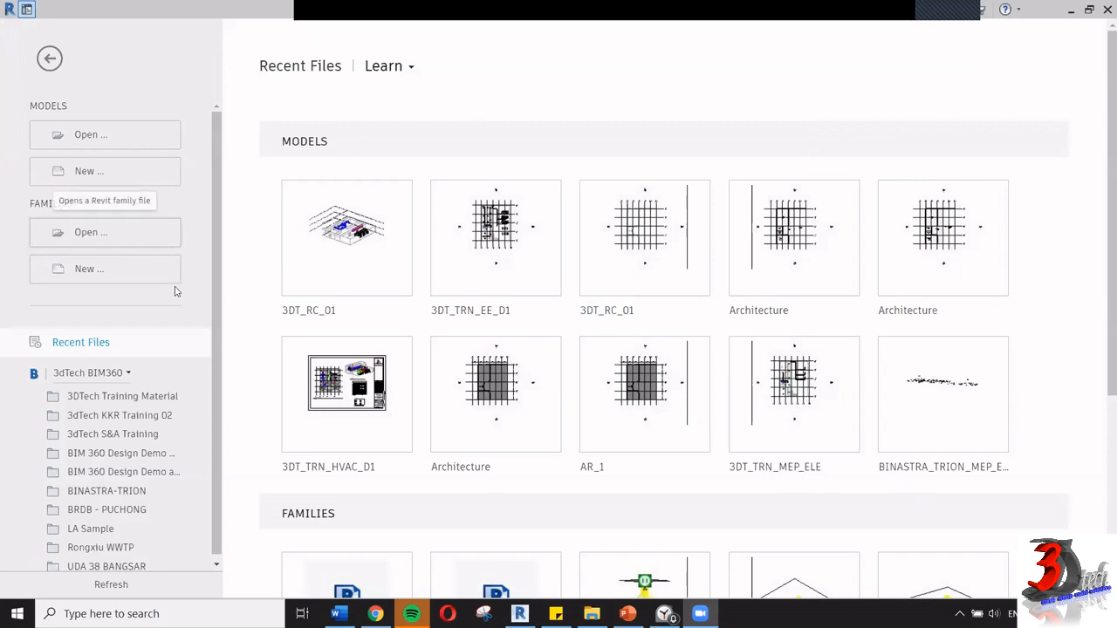
# - Create a new family from the Metric Lighting Fixture ceiling based.rft template
pyautogui.click(119, 277)
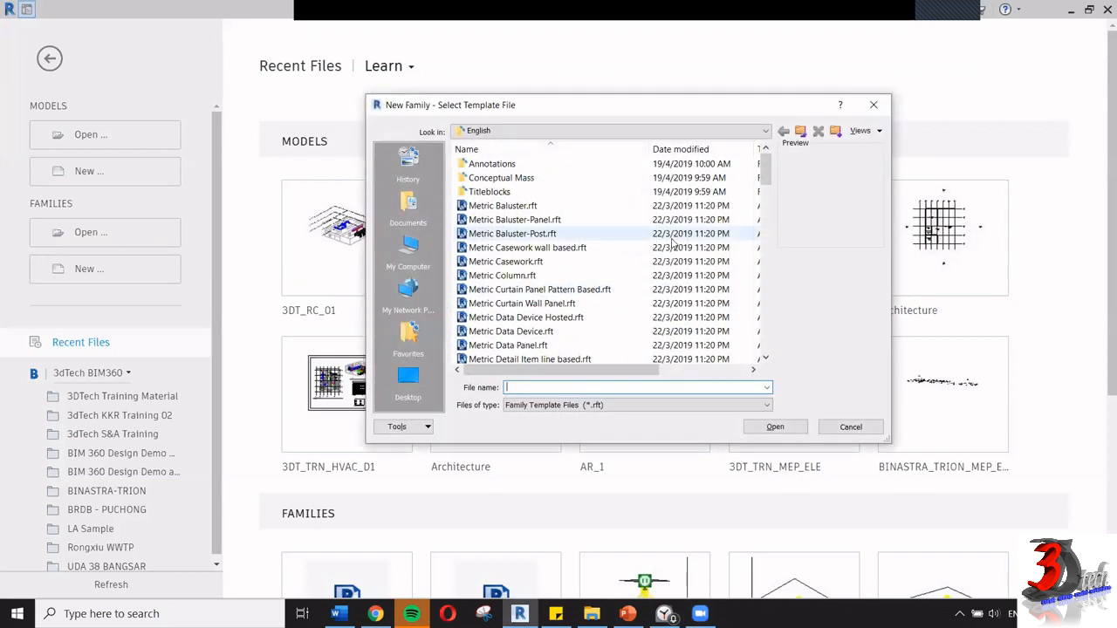
pyautogui.scroll(-6, 673, 245)
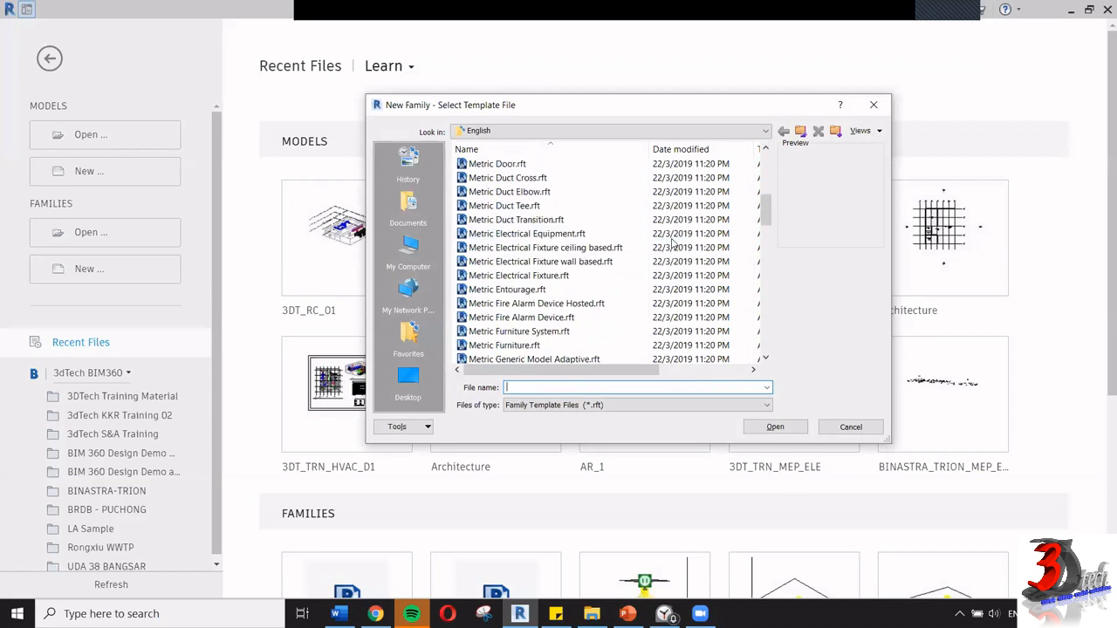
pyautogui.scroll(6, 673, 244)
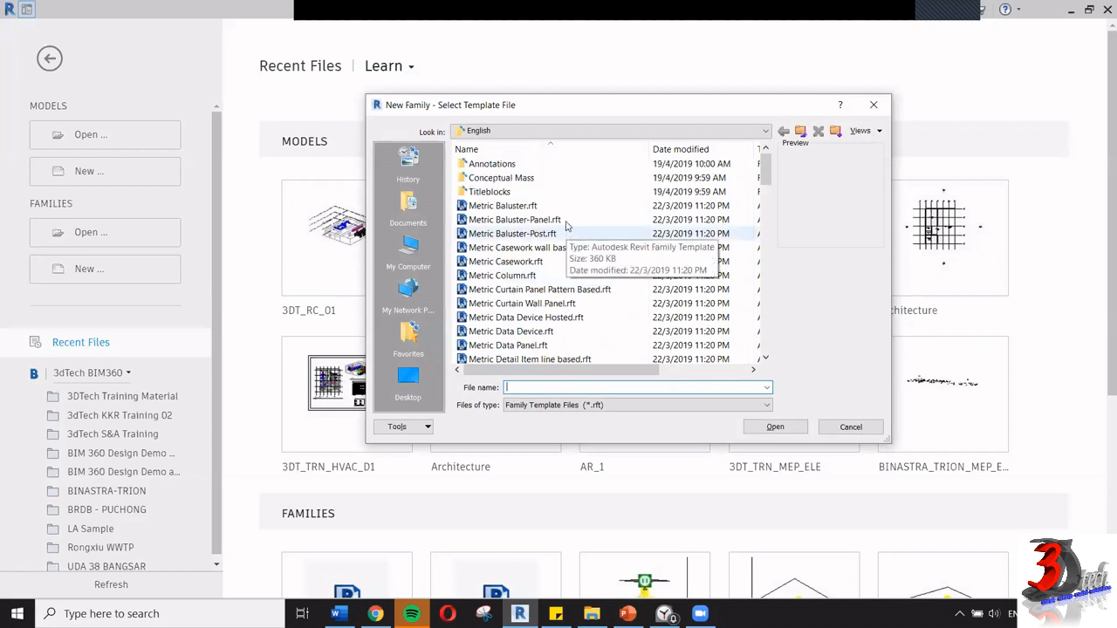
pyautogui.scroll(-4, 566, 226)
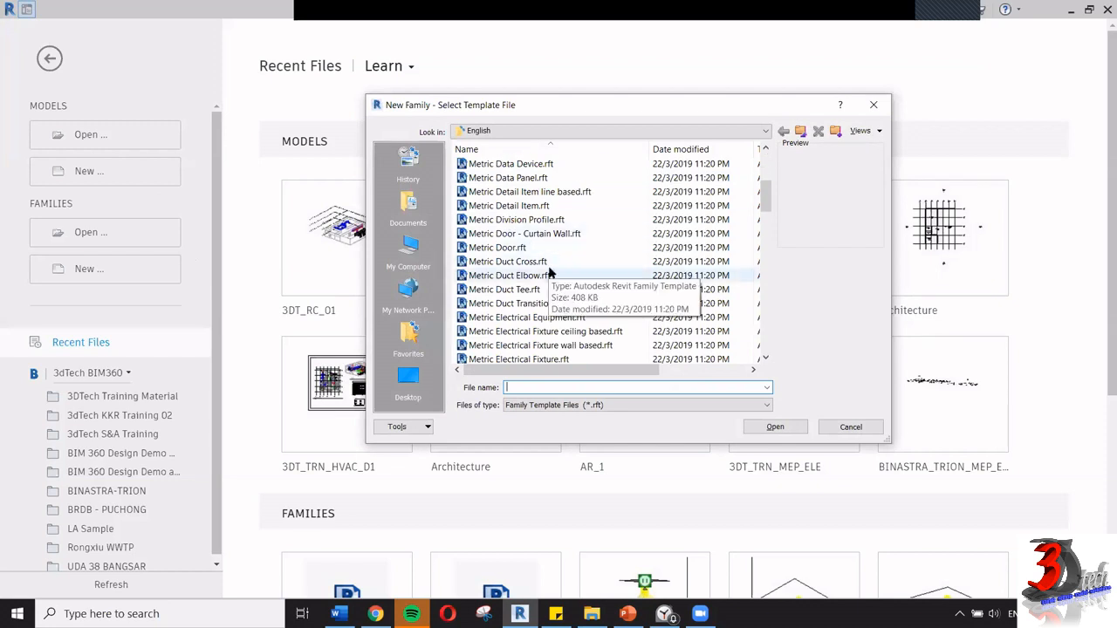
pyautogui.scroll(-4, 565, 261)
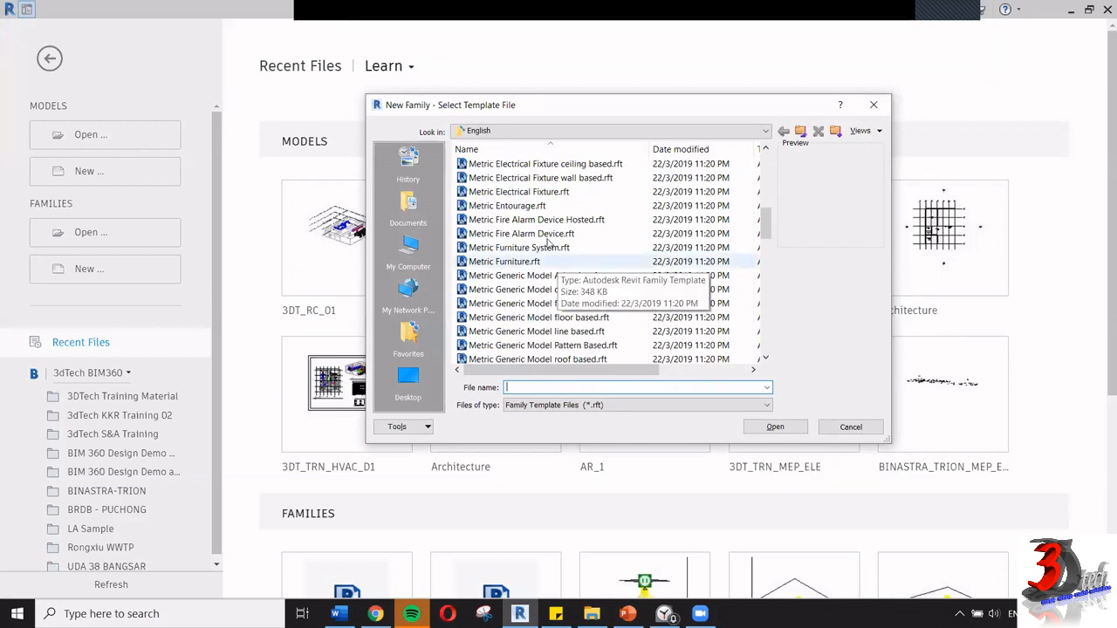
pyautogui.scroll(-3, 568, 266)
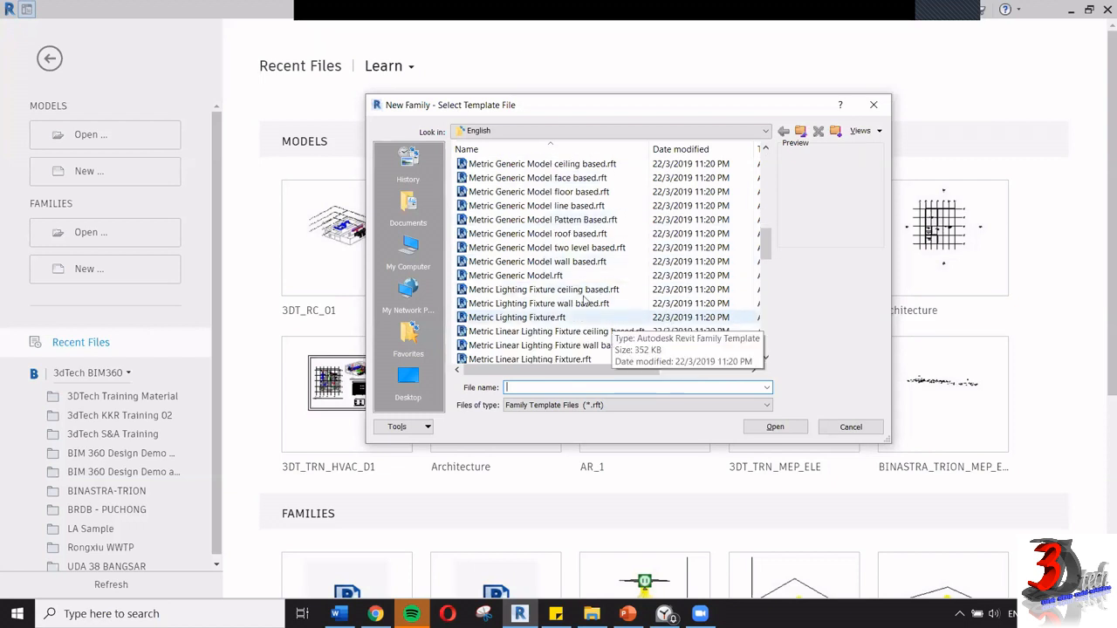
pyautogui.scroll(-2, 590, 306)
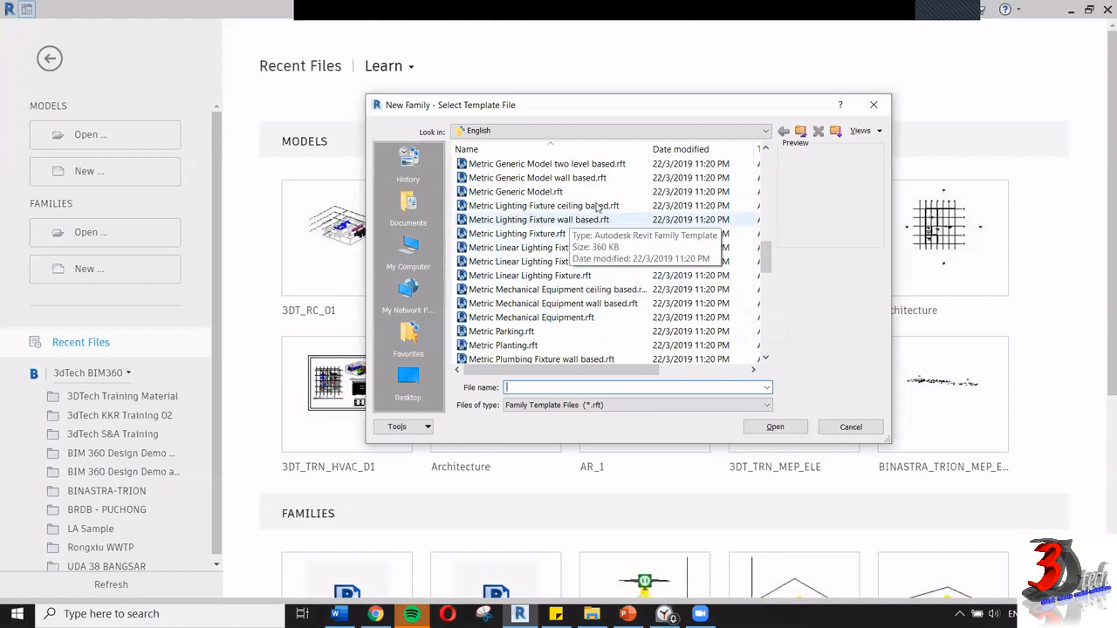
pyautogui.click(519, 206)
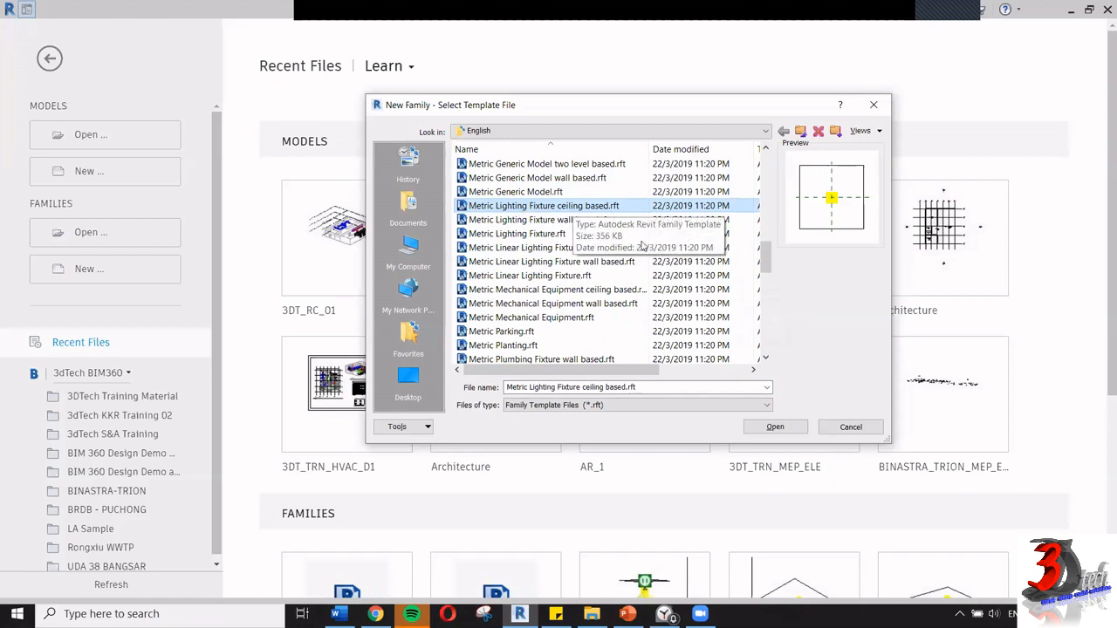
pyautogui.click(770, 428)
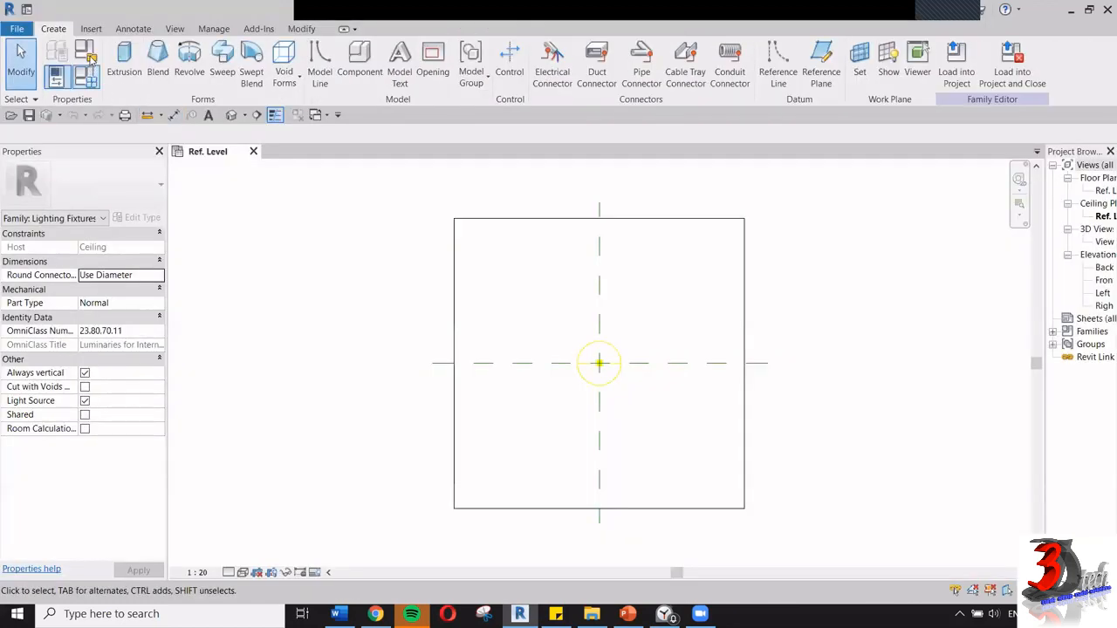
# - Review the Family Category and Parameters settings and the Family Types parameters for the lighting fixture
pyautogui.click(86, 53)
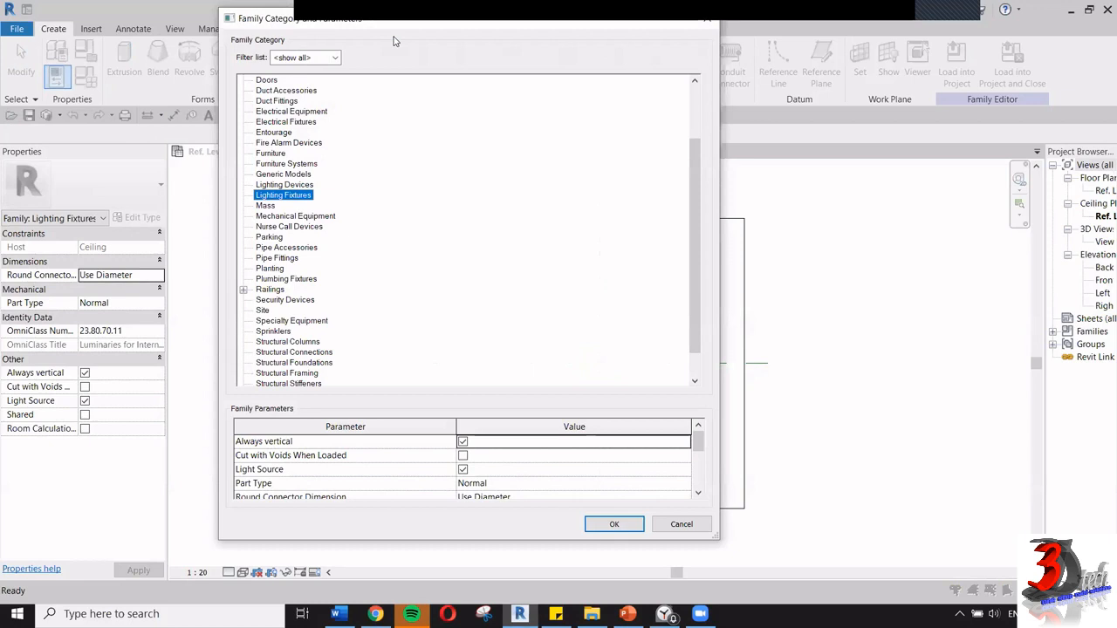
pyautogui.moveTo(475, 20); pyautogui.dragTo(471, 76)
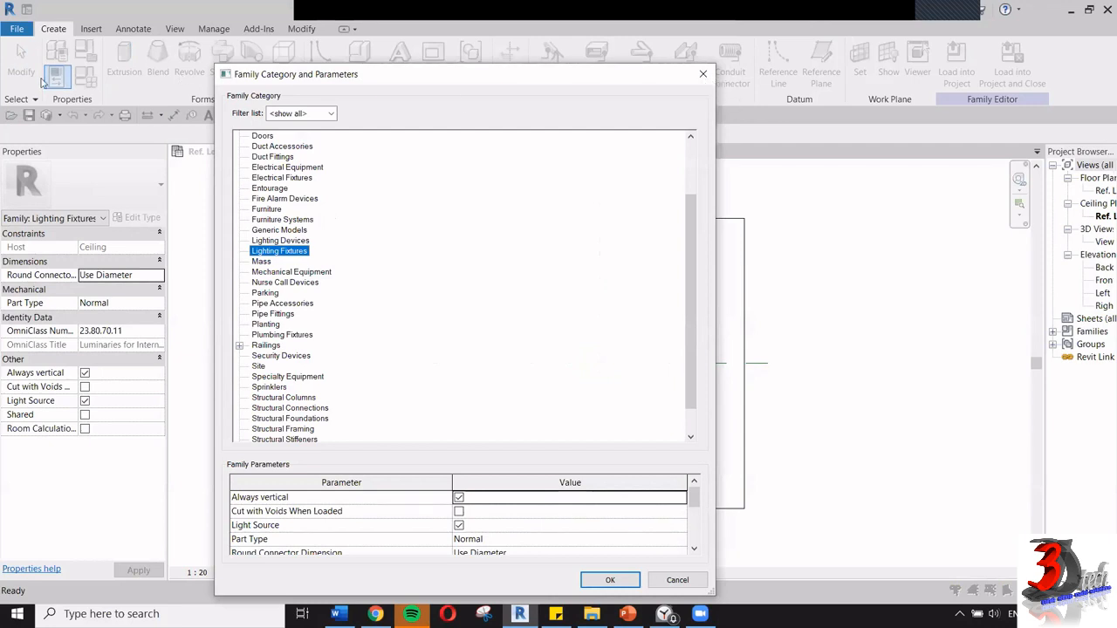
pyautogui.click(94, 79)
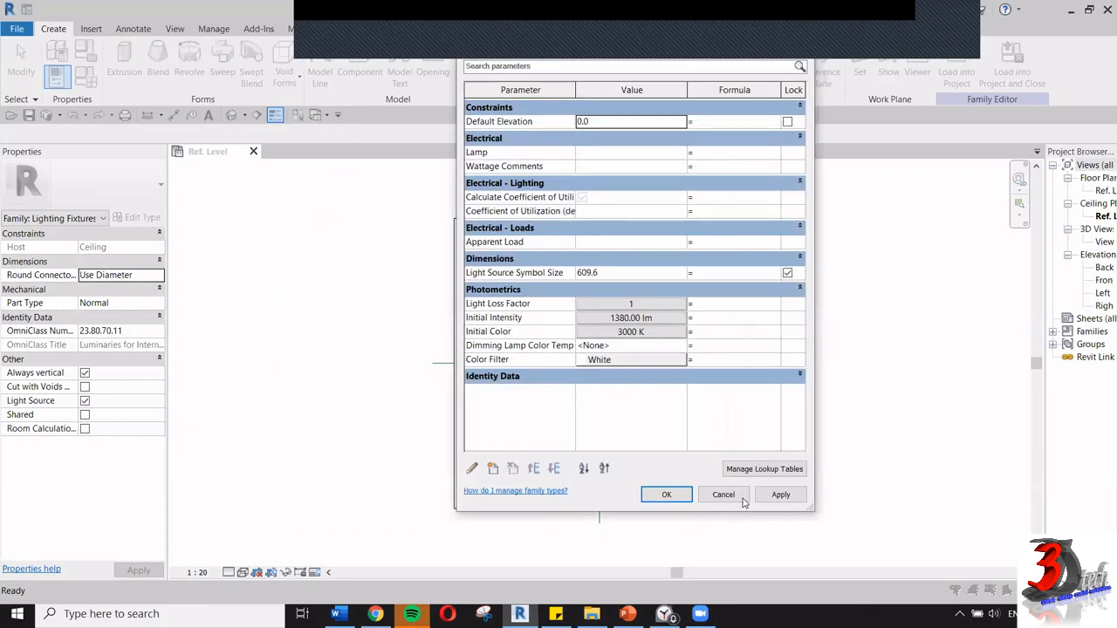
pyautogui.click(742, 499)
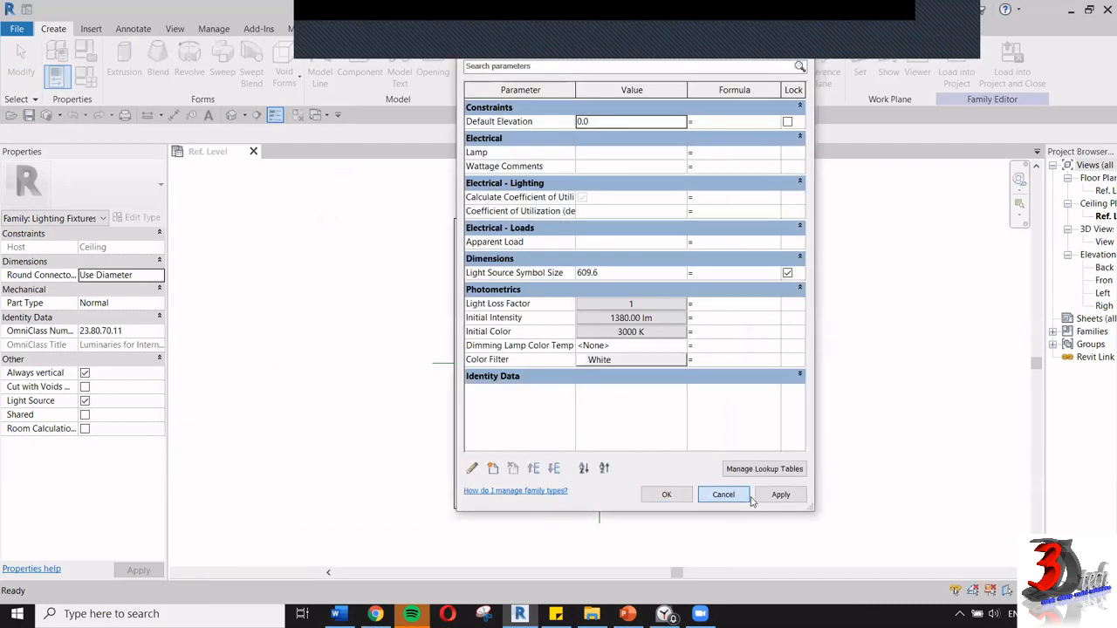
# - Widen the project browser and open the Front elevation to inspect the ceiling reference plane
pyautogui.moveTo(1033, 227); pyautogui.dragTo(965, 236)
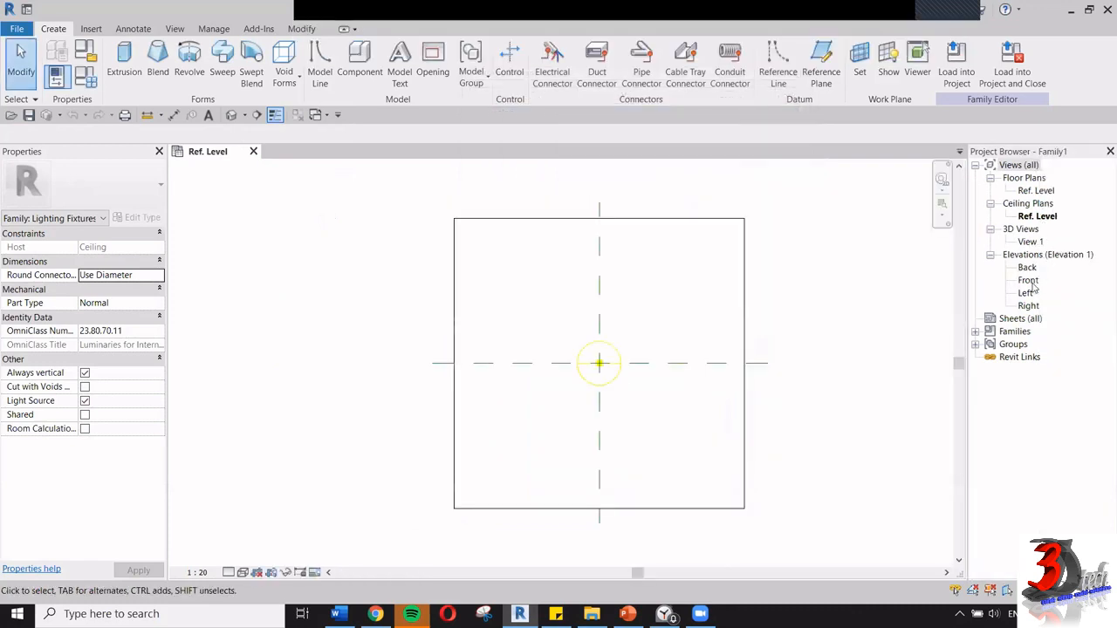
pyautogui.doubleClick(1030, 281)
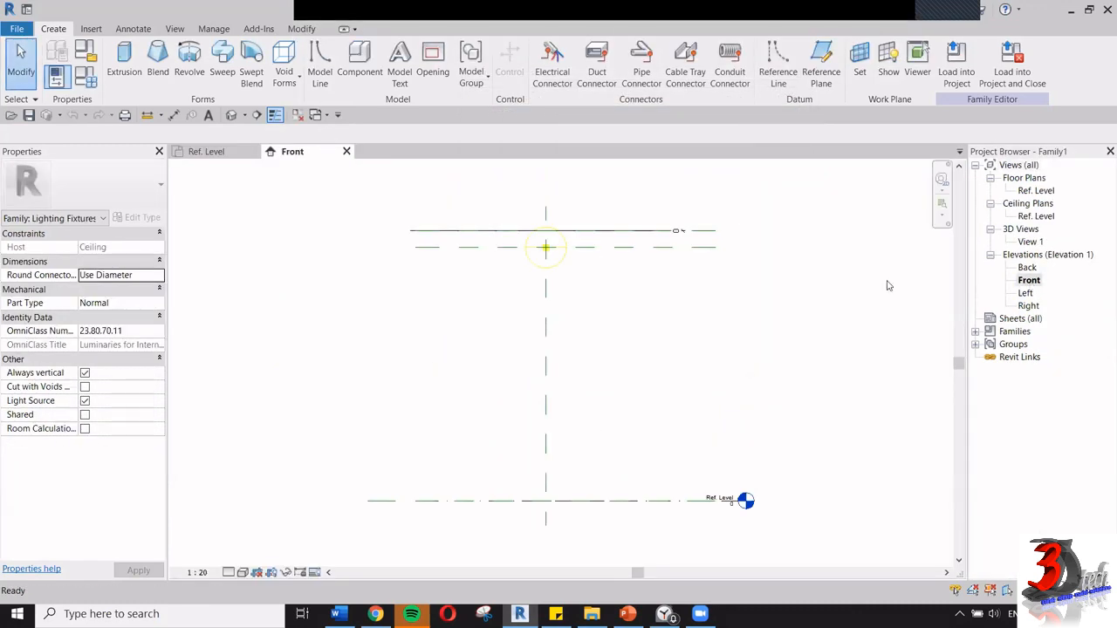
pyautogui.click(724, 225)
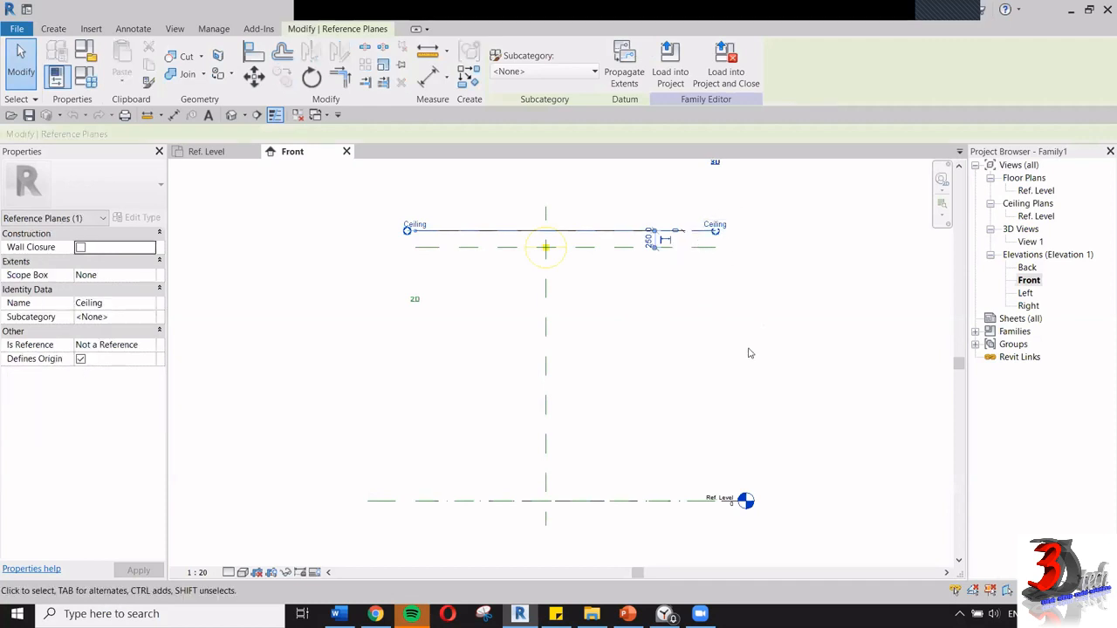
pyautogui.click(711, 476)
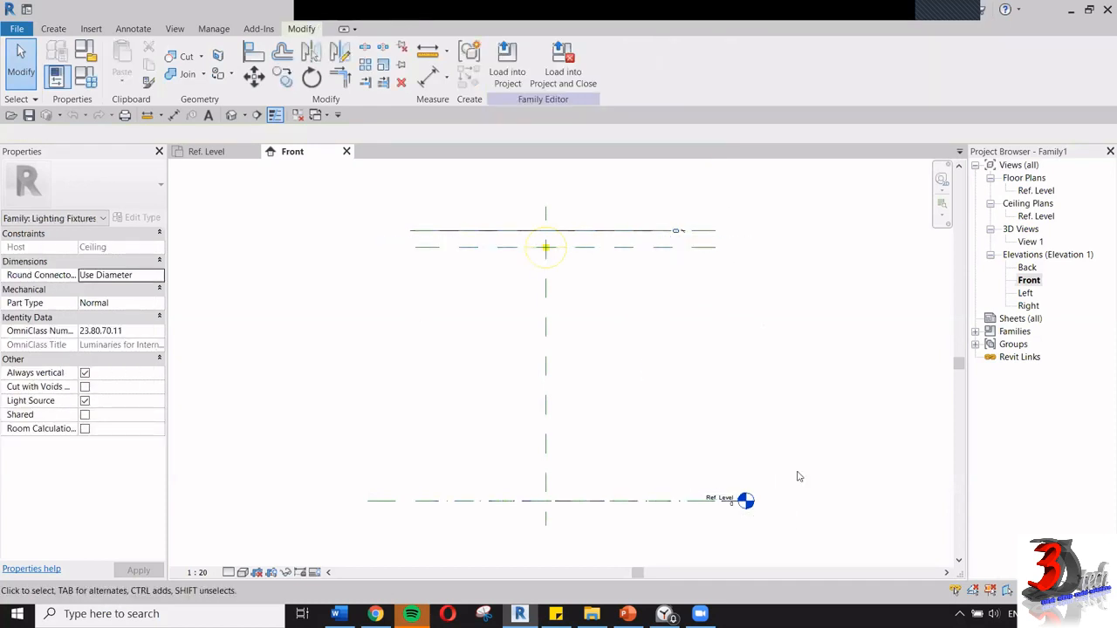
# - Add an aligned dimension between the ceiling reference plane and the Light Source Elevation reference plane
pyautogui.scroll(2, 512, 204)
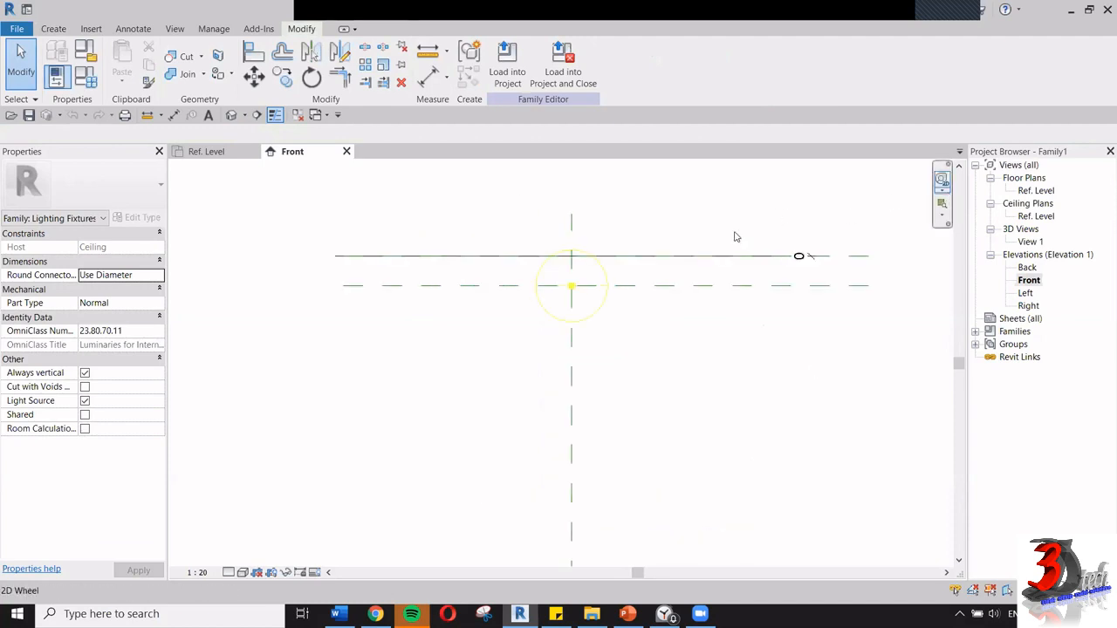
pyautogui.press('d')
pyautogui.press('i')
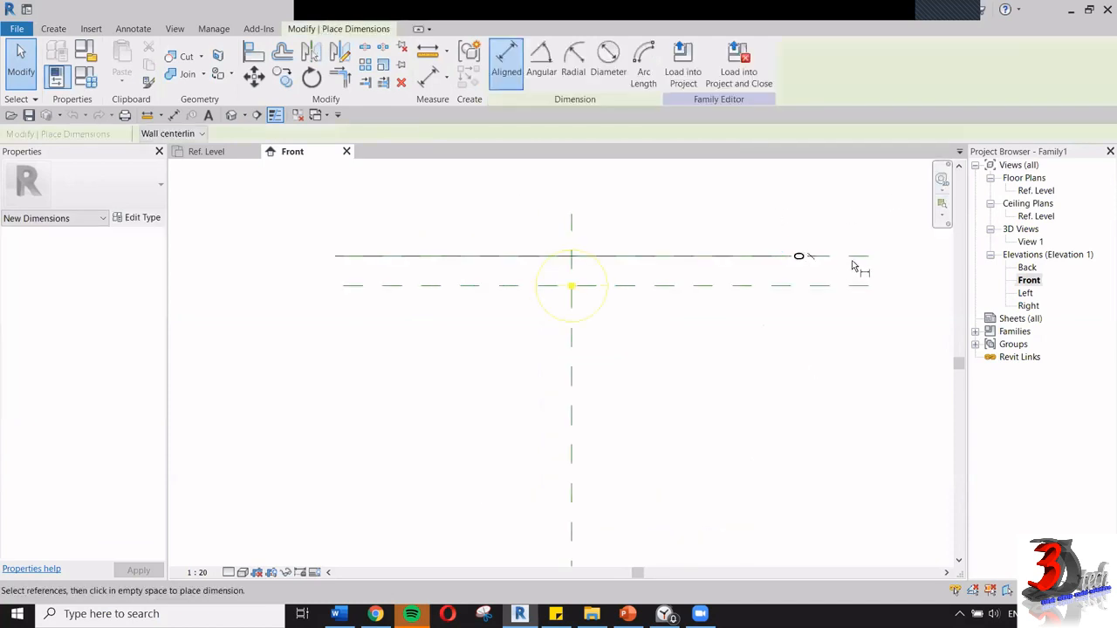
pyautogui.click(852, 256)
pyautogui.click(857, 286)
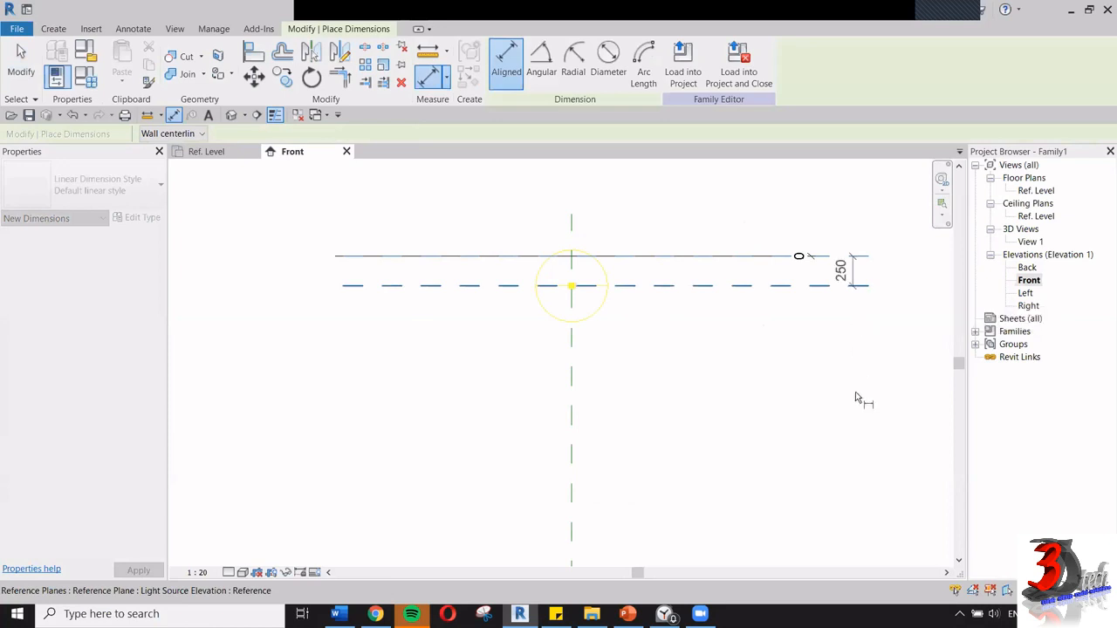
pyautogui.click(857, 491)
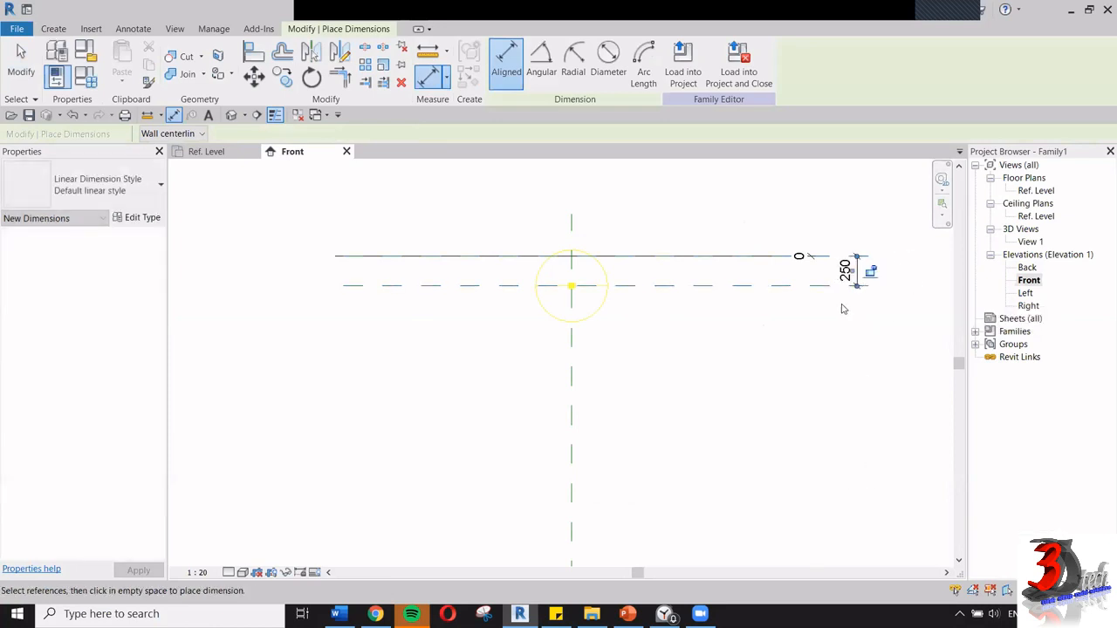
pyautogui.scroll(2, 838, 309)
pyautogui.press('Escape')
pyautogui.press('Escape')
# - Label the dimension below the ceiling plane with a new type-based family parameter named Rod Length, grouped under Dimensions
pyautogui.click(829, 304)
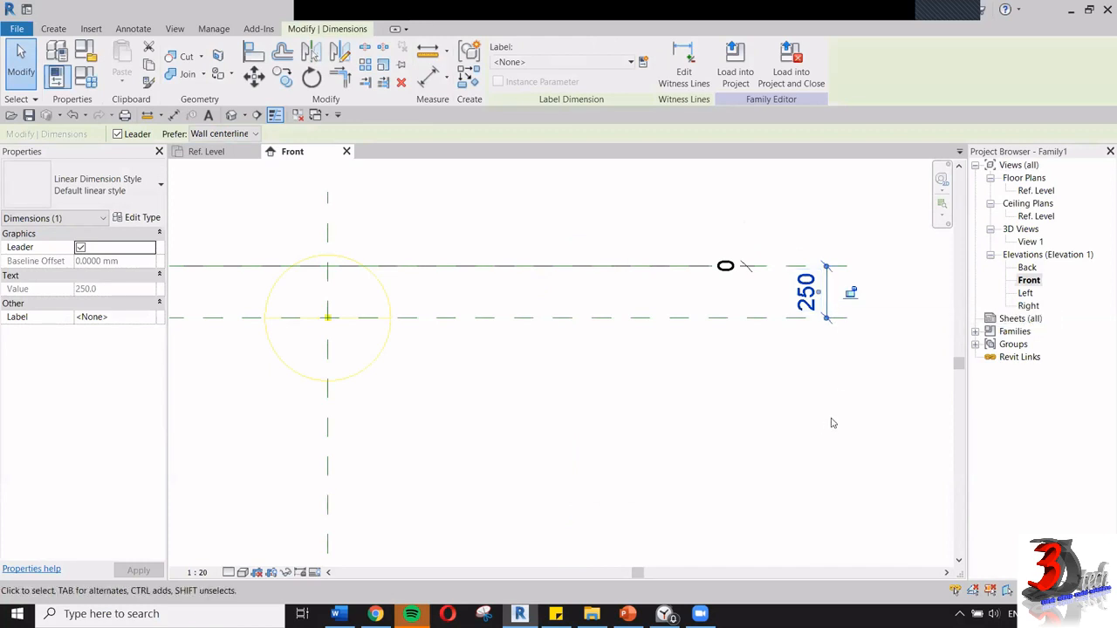
pyautogui.click(862, 200)
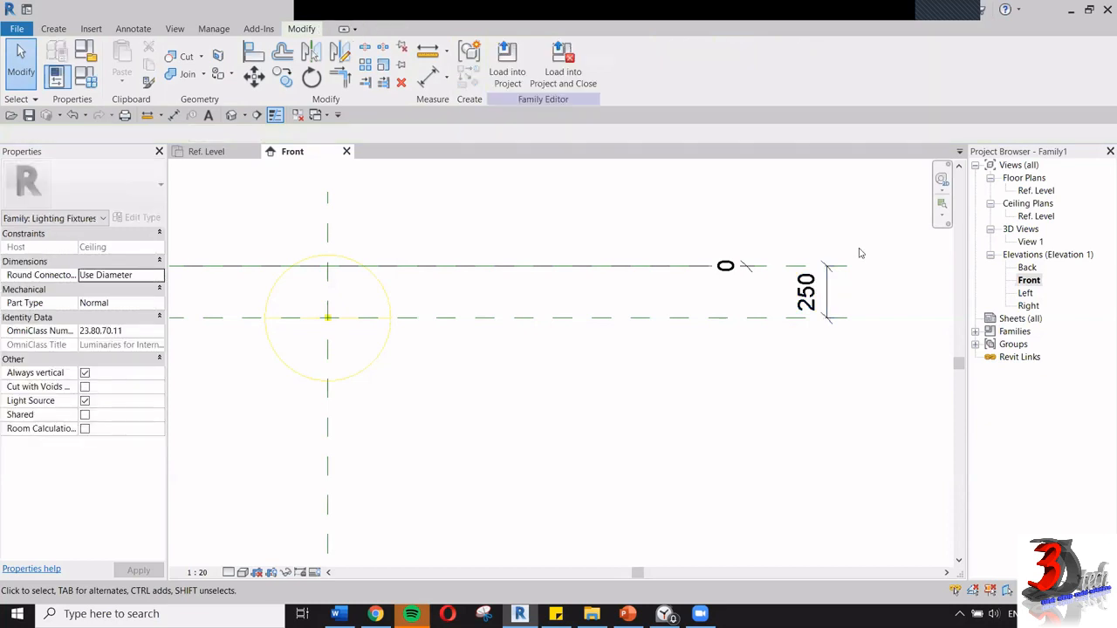
pyautogui.click(833, 300)
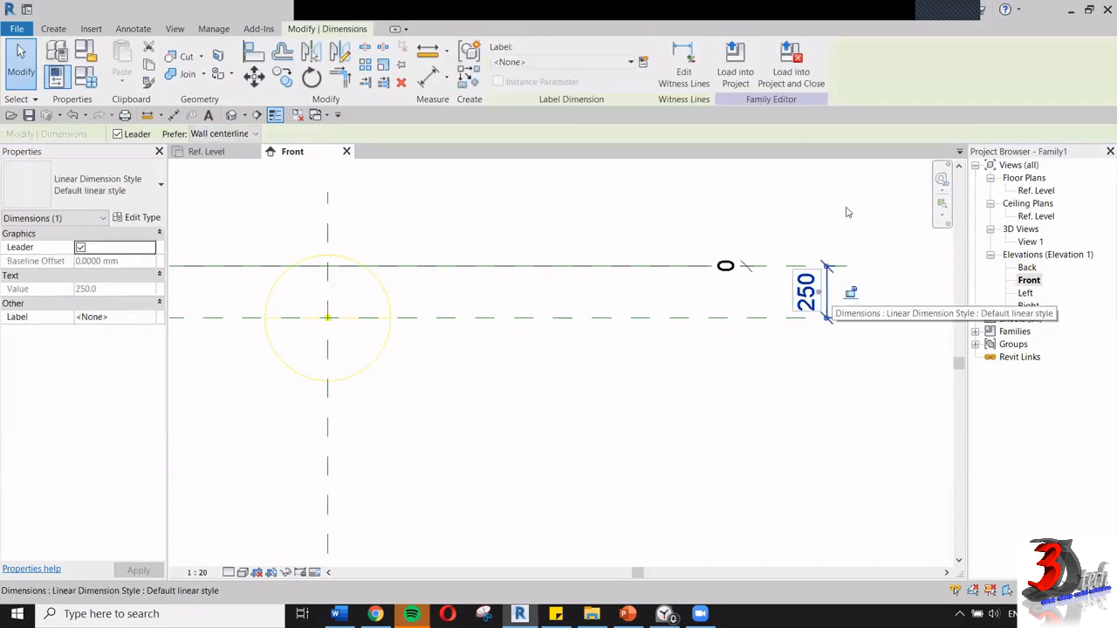
pyautogui.click(645, 63)
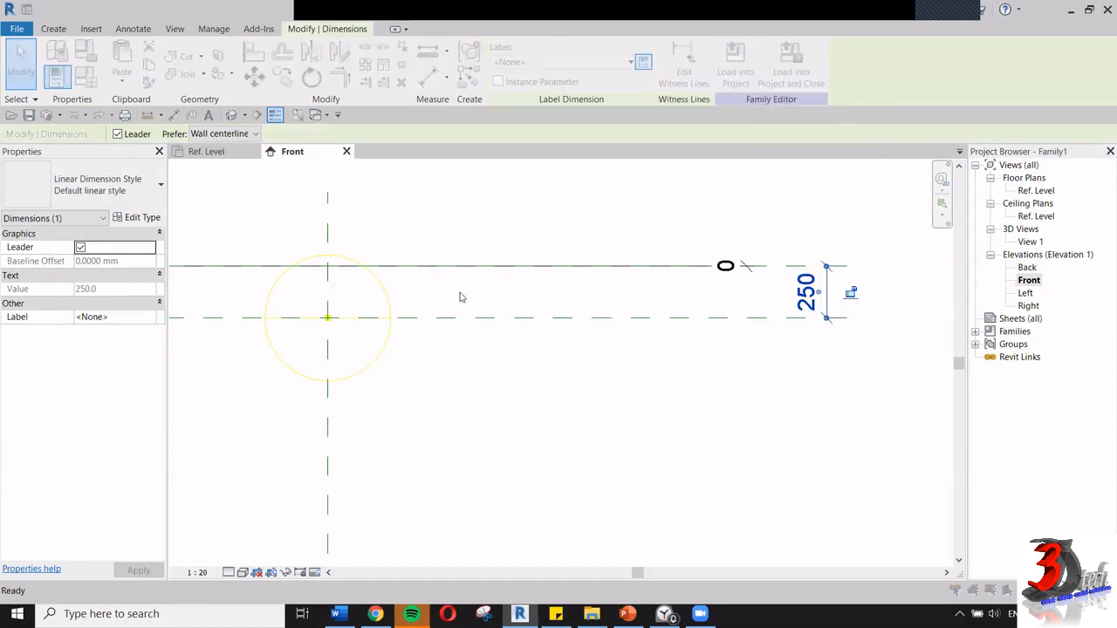
pyautogui.write('Ro')
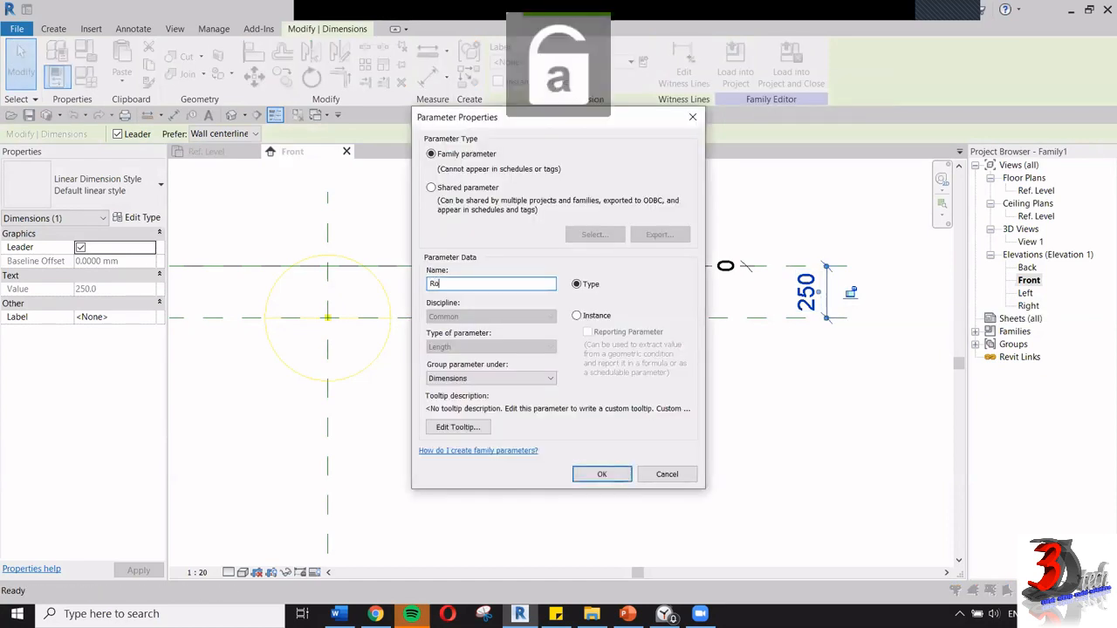
pyautogui.write('d Length')
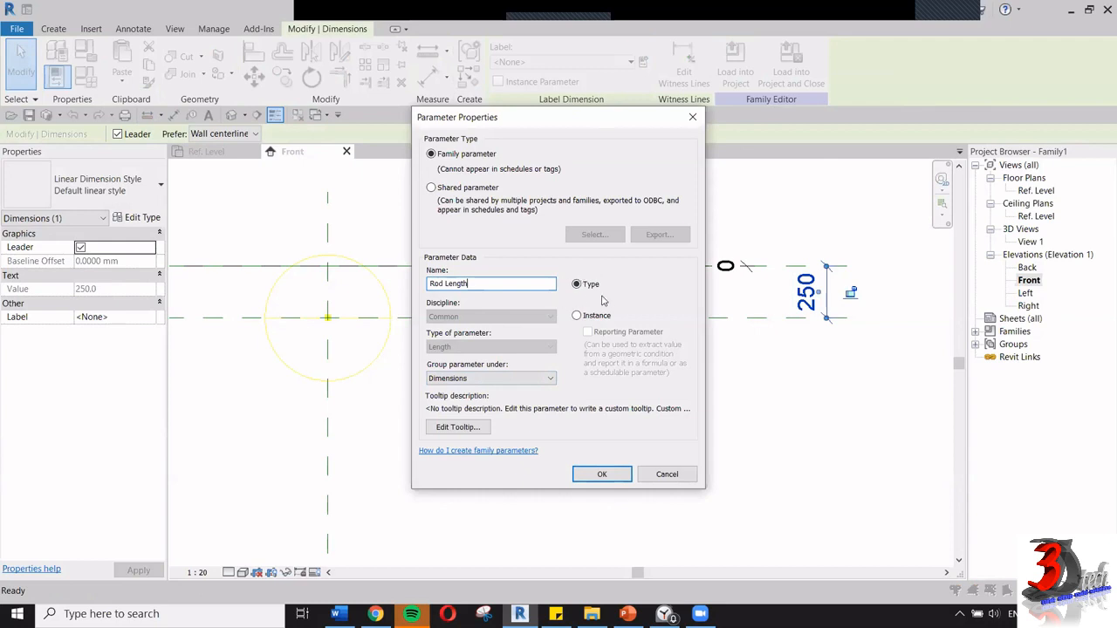
pyautogui.click(619, 479)
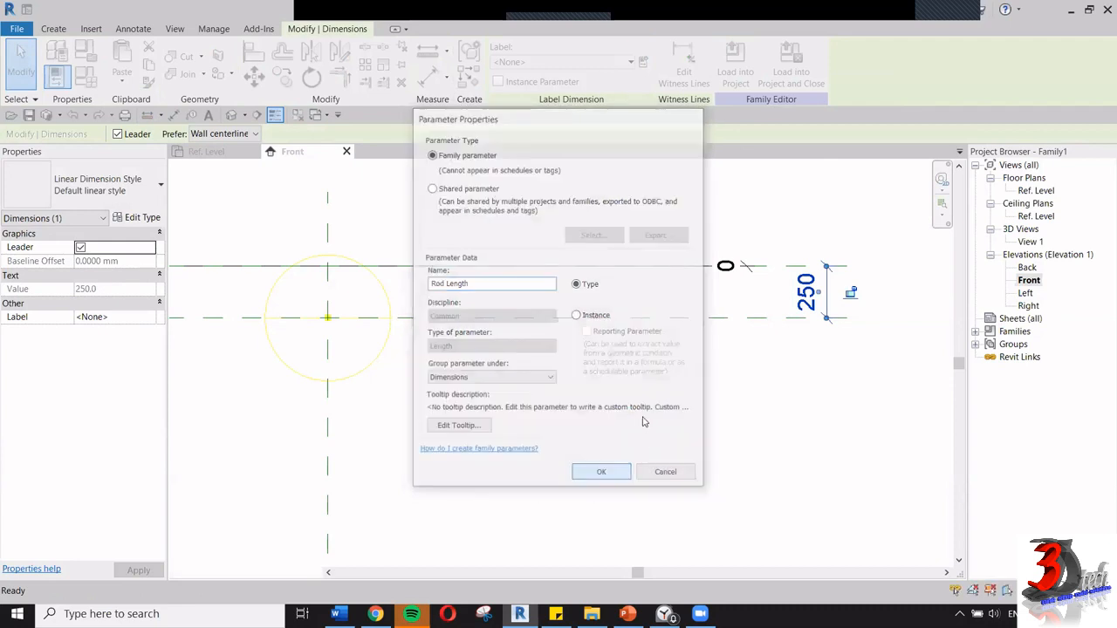
pyautogui.click(824, 386)
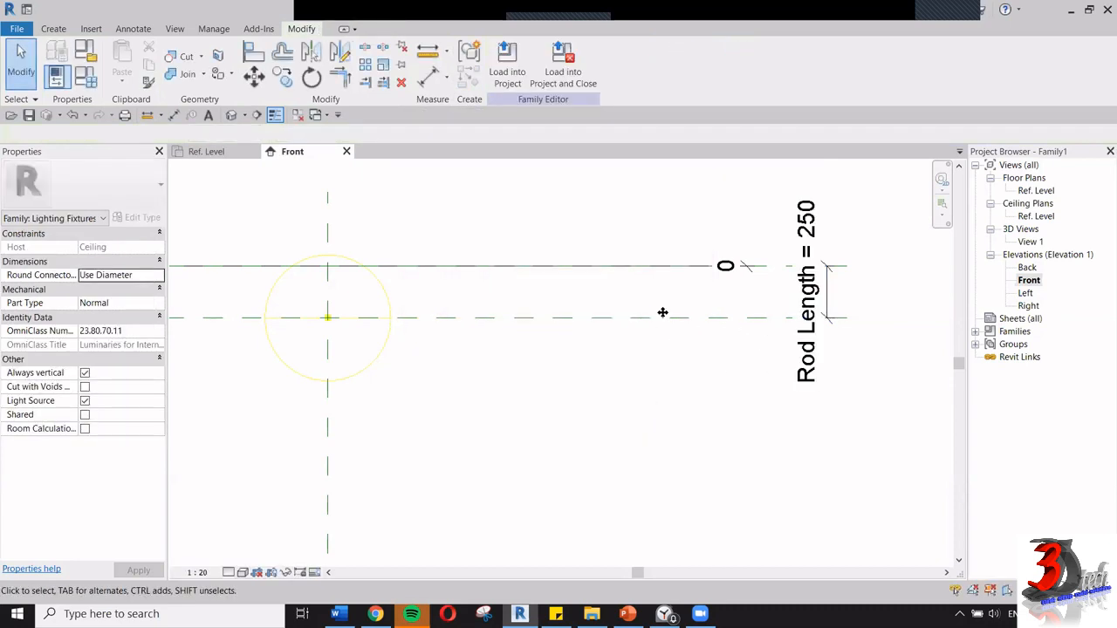
# - Set the Rod Length dimension to 1000 by moving the Light Source Elevation reference plane
pyautogui.click(636, 318)
pyautogui.click(815, 288)
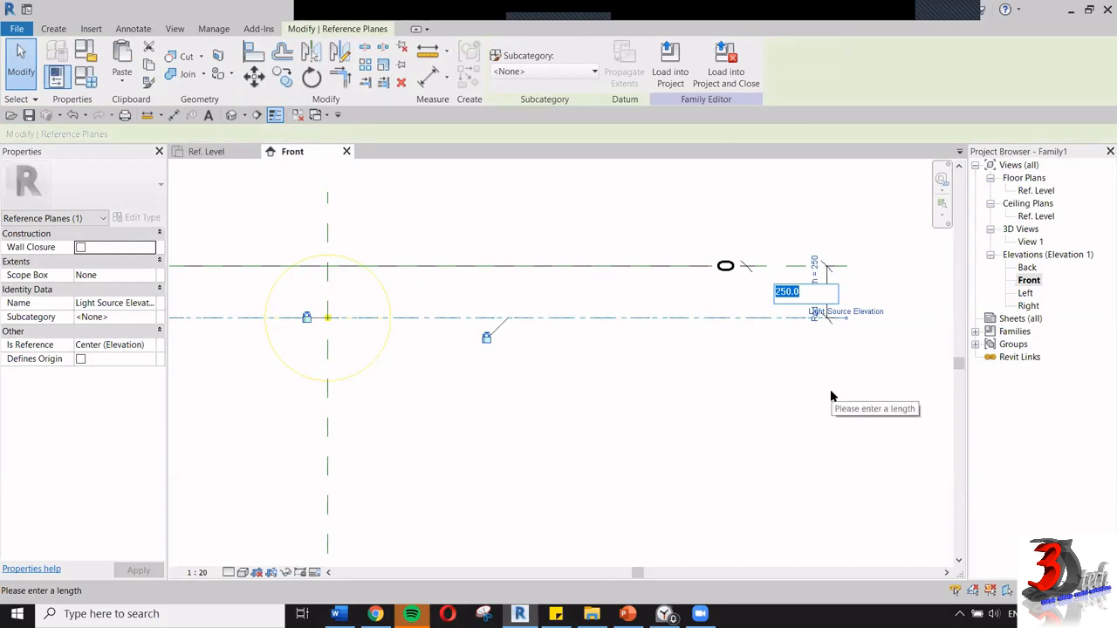
pyautogui.write('1000')
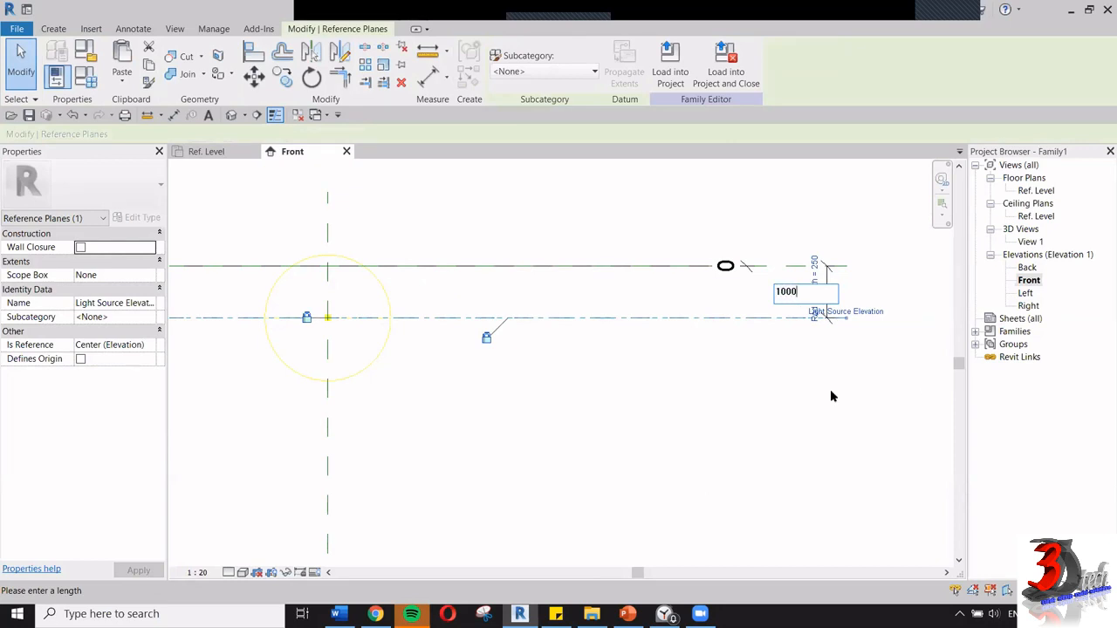
pyautogui.press('Return')
pyautogui.click(699, 393)
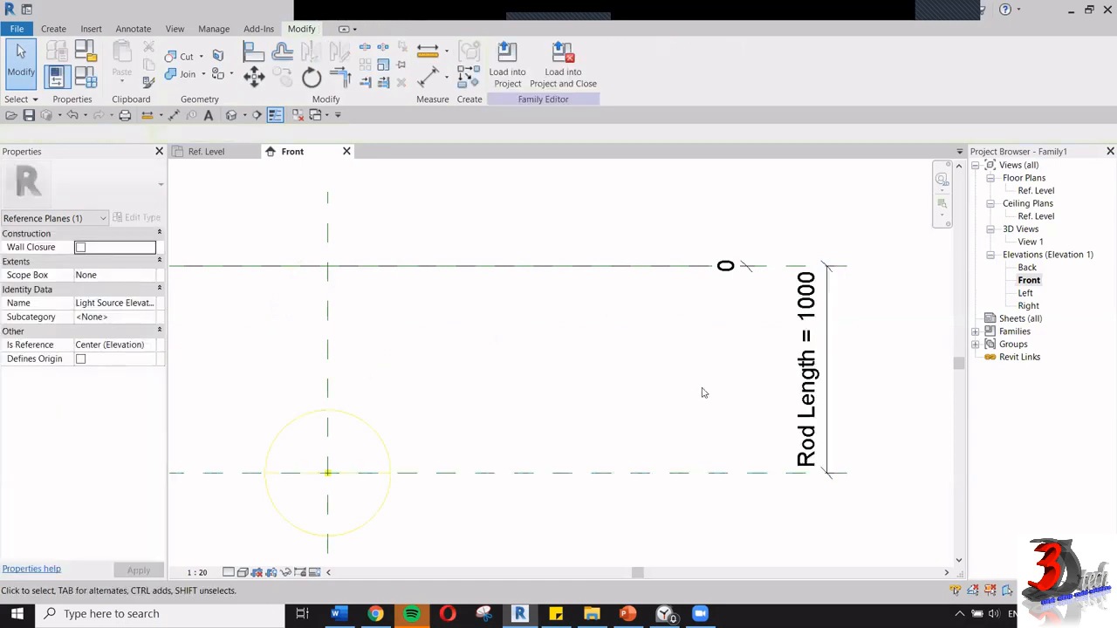
# - Draw a horizontal reference plane about 300 mm above the Light Source Elevation plane, between it and the ceiling
pyautogui.scroll(-2, 735, 367)
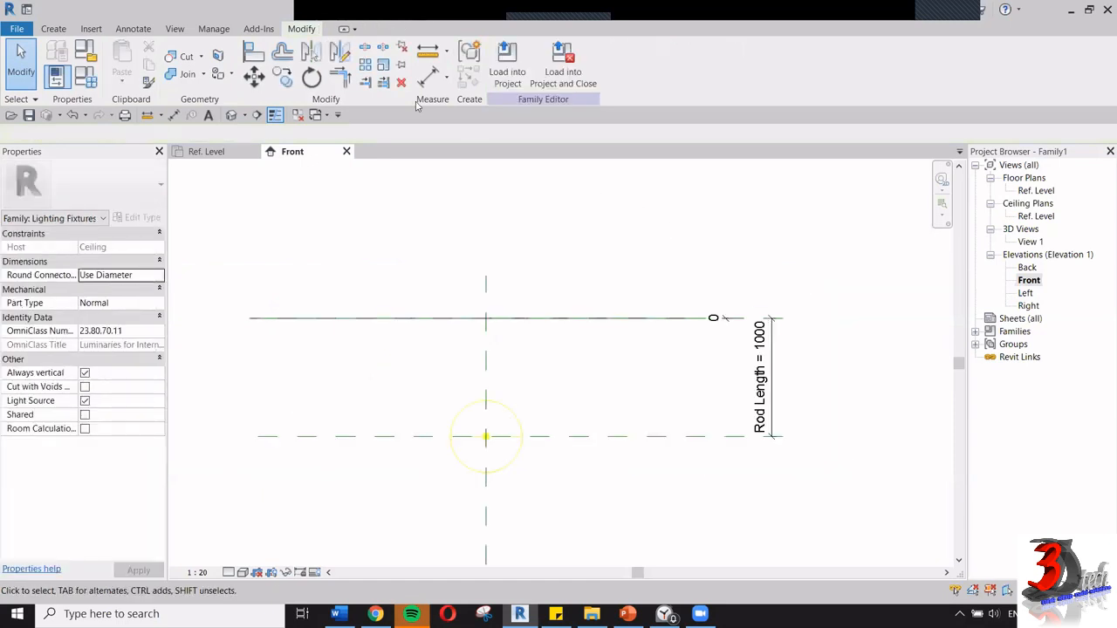
pyautogui.click(54, 28)
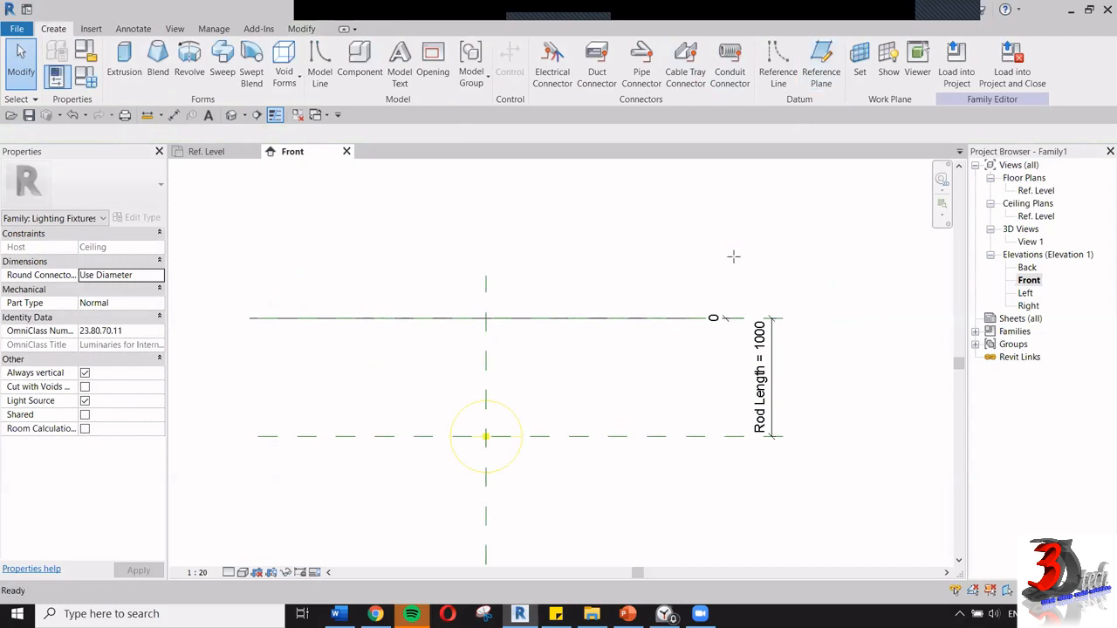
pyautogui.press('r')
pyautogui.press('p')
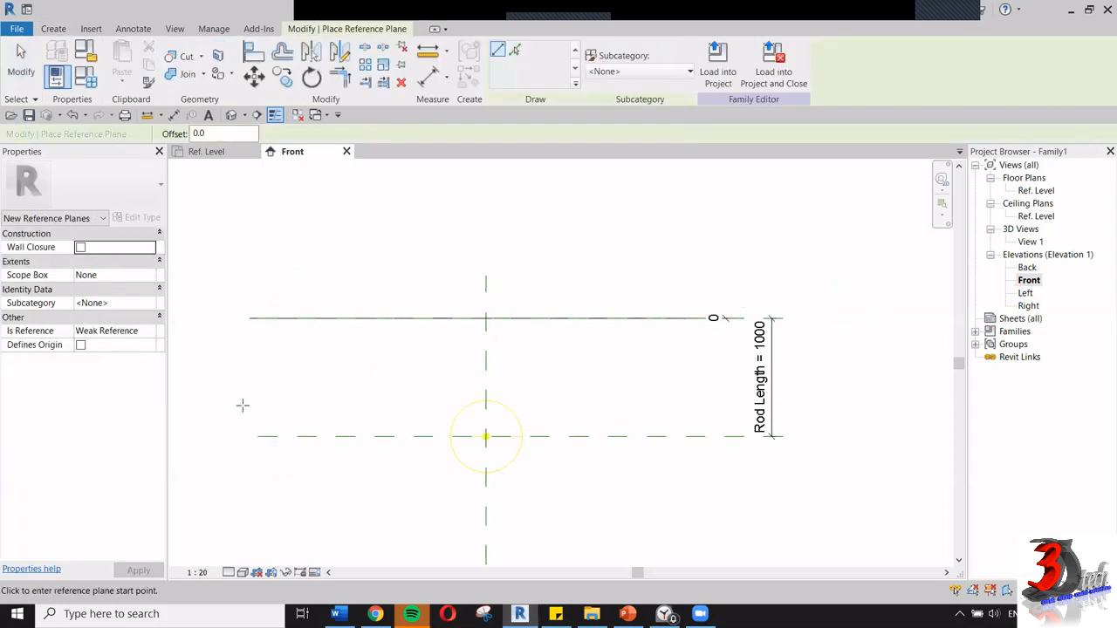
pyautogui.click(243, 404)
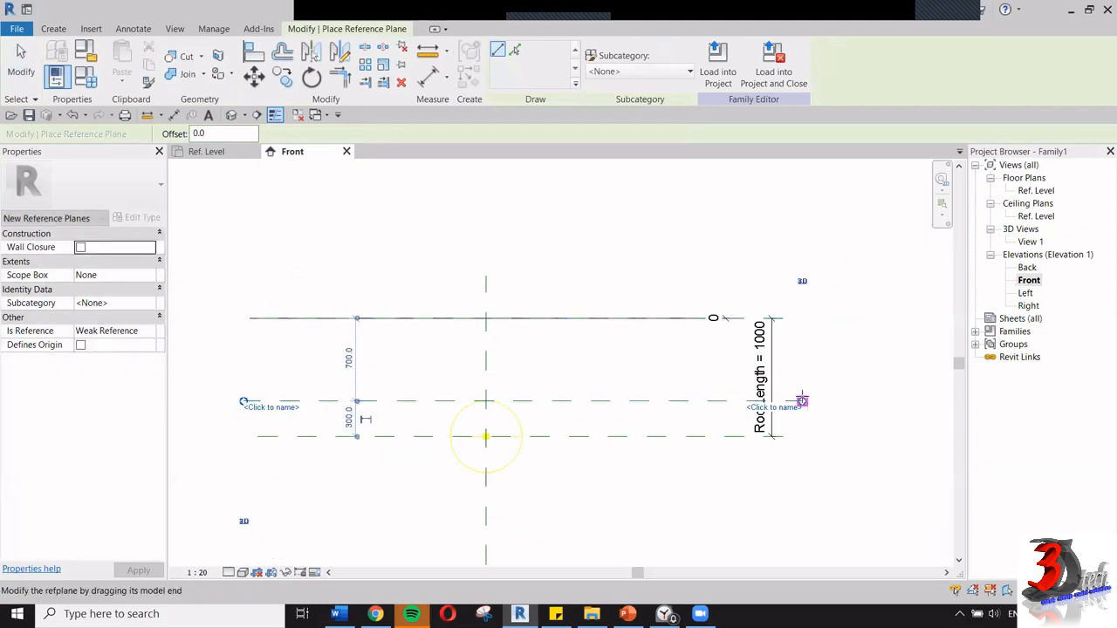
pyautogui.press('Escape')
pyautogui.press('Escape')
# - Add an aligned dimension between the new horizontal reference plane and the Light Source Elevation plane
pyautogui.press('i')
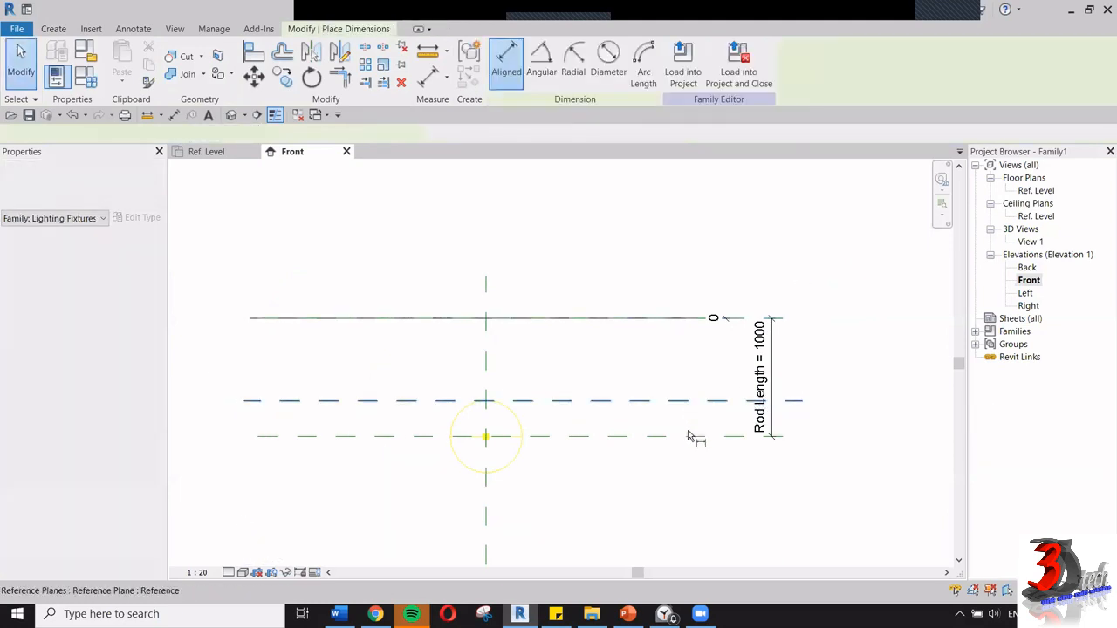
pyautogui.click(687, 402)
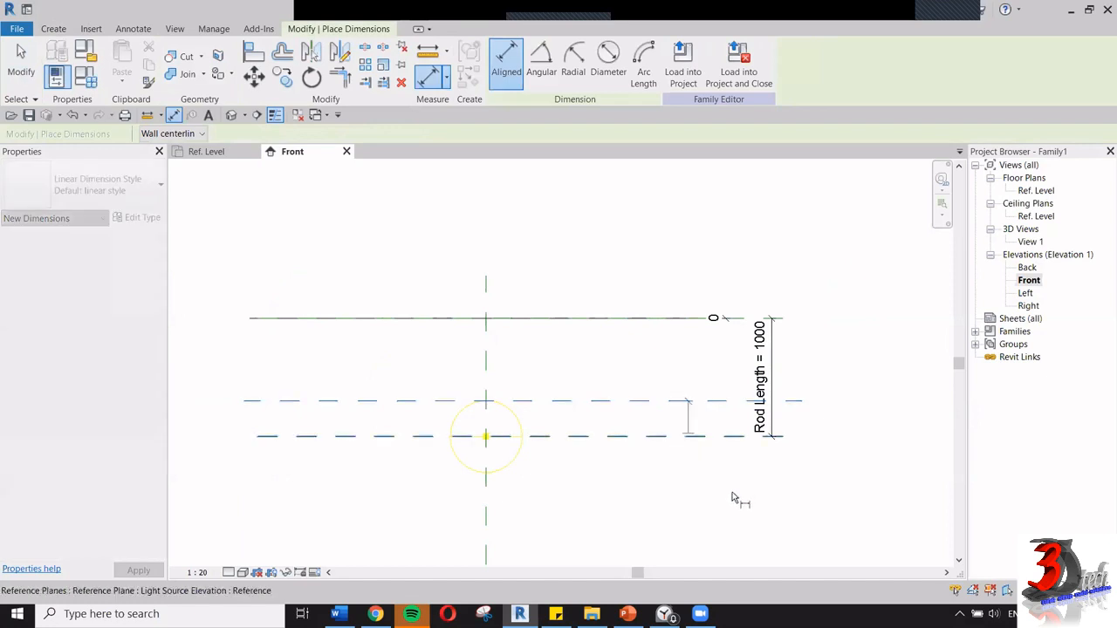
pyautogui.click(737, 417)
pyautogui.press('Escape')
pyautogui.press('Escape')
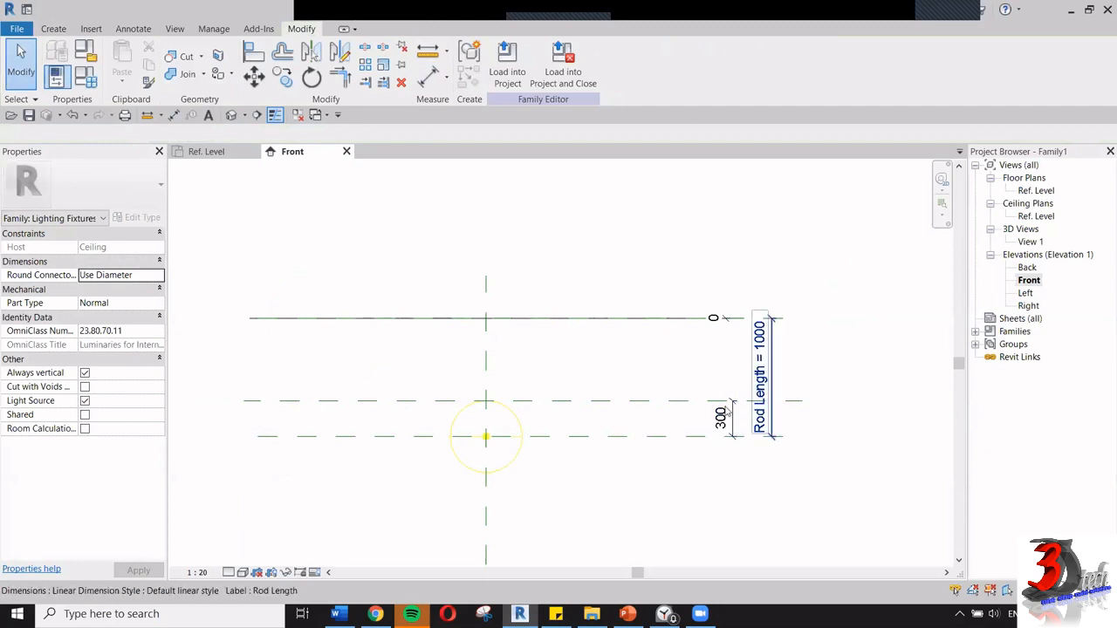
# - Set the new reference plane's distance from the Light Source Elevation plane to 250 and lock that dimension
pyautogui.scroll(1, 758, 419)
pyautogui.scroll(1, 760, 421)
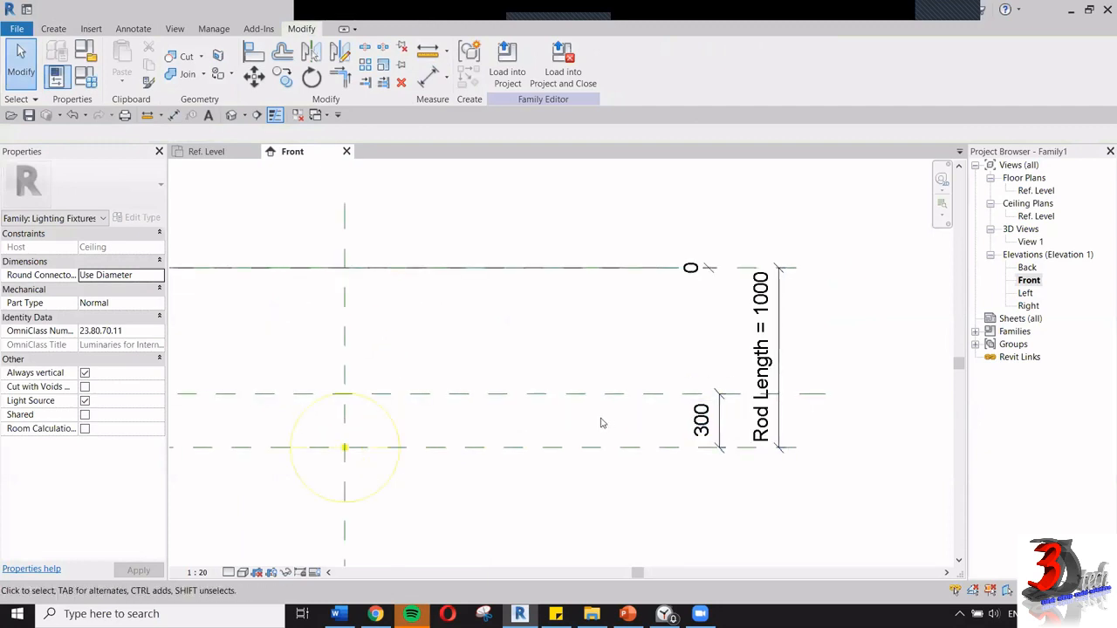
pyautogui.click(628, 396)
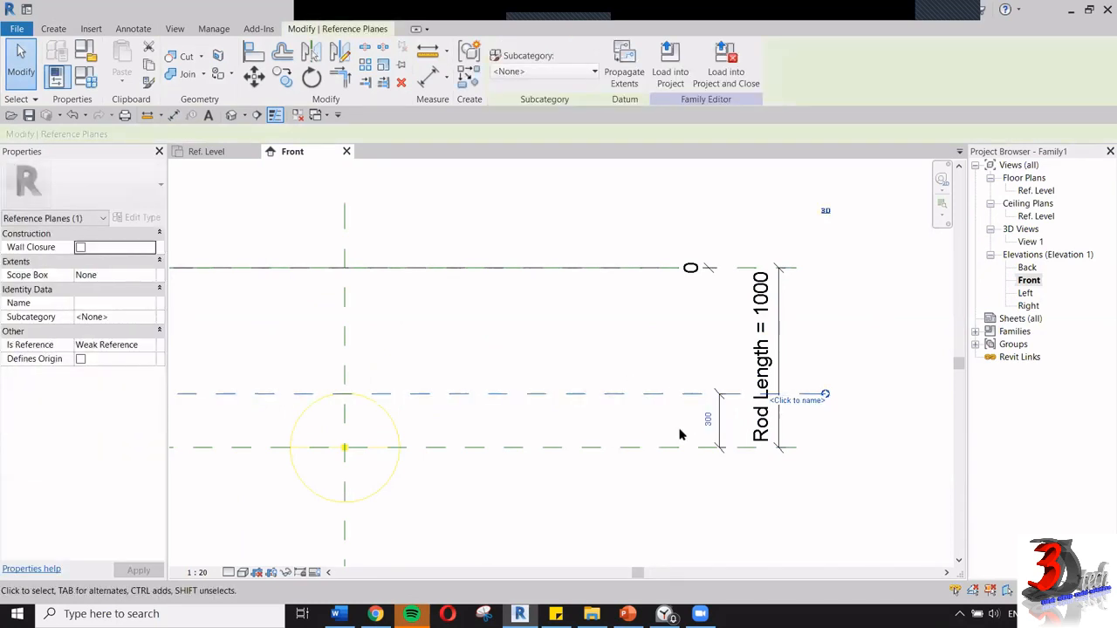
pyautogui.click(714, 508)
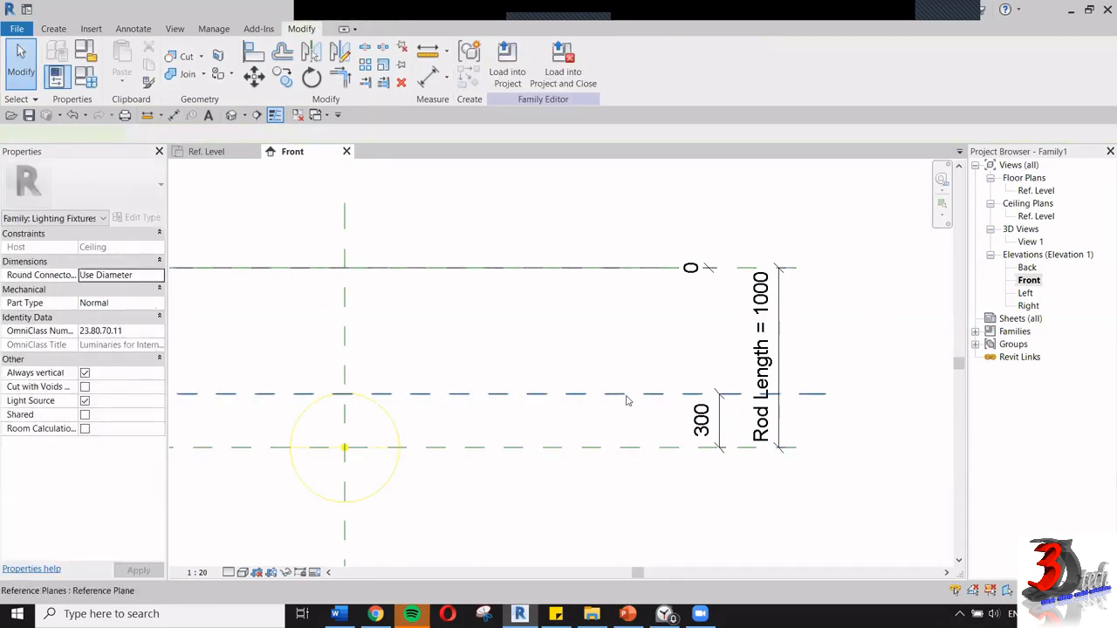
pyautogui.click(629, 395)
pyautogui.click(704, 423)
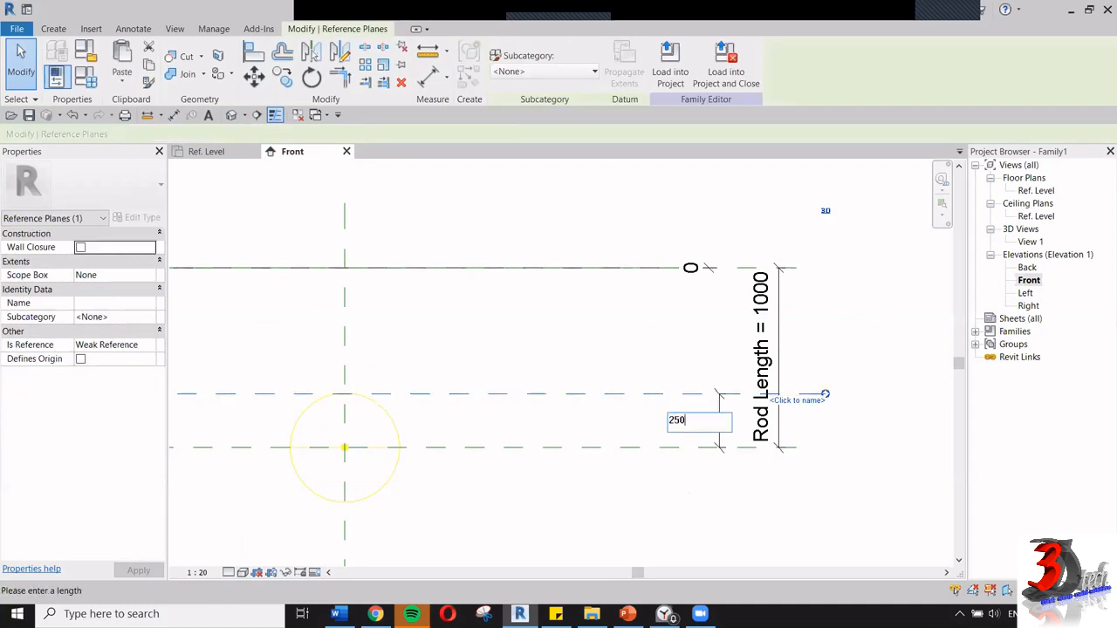
pyautogui.press('Return')
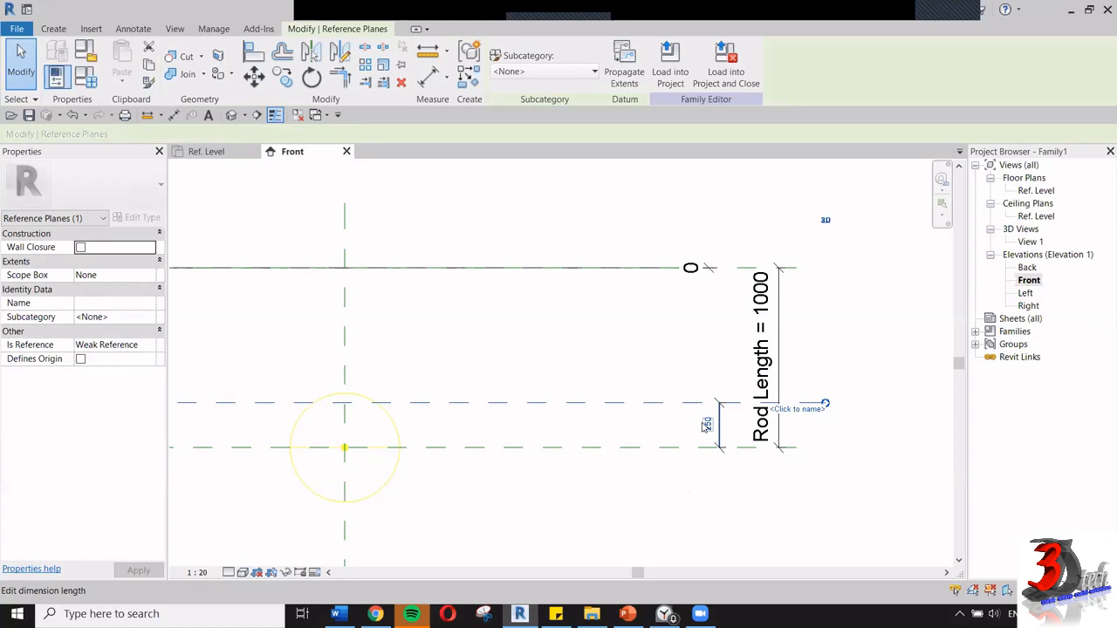
pyautogui.click(691, 328)
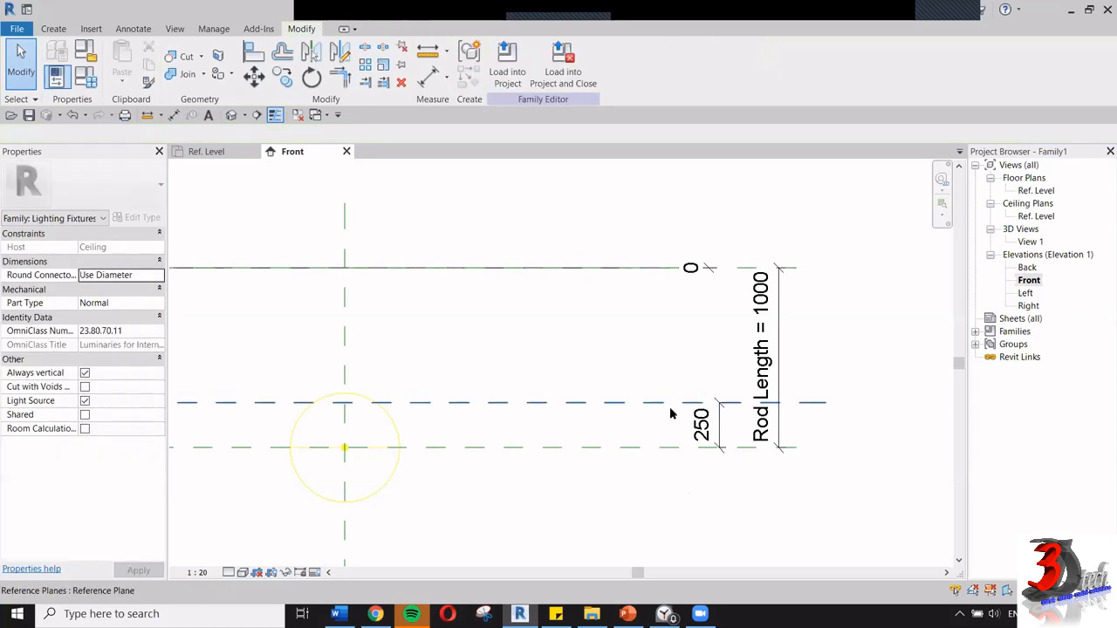
pyautogui.click(728, 432)
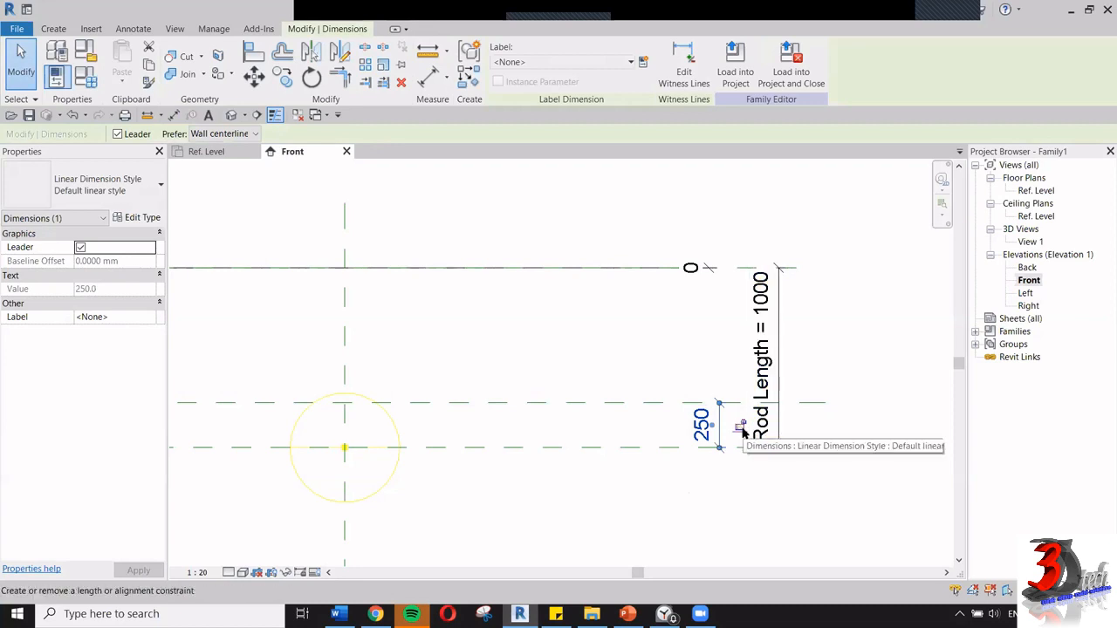
pyautogui.click(843, 374)
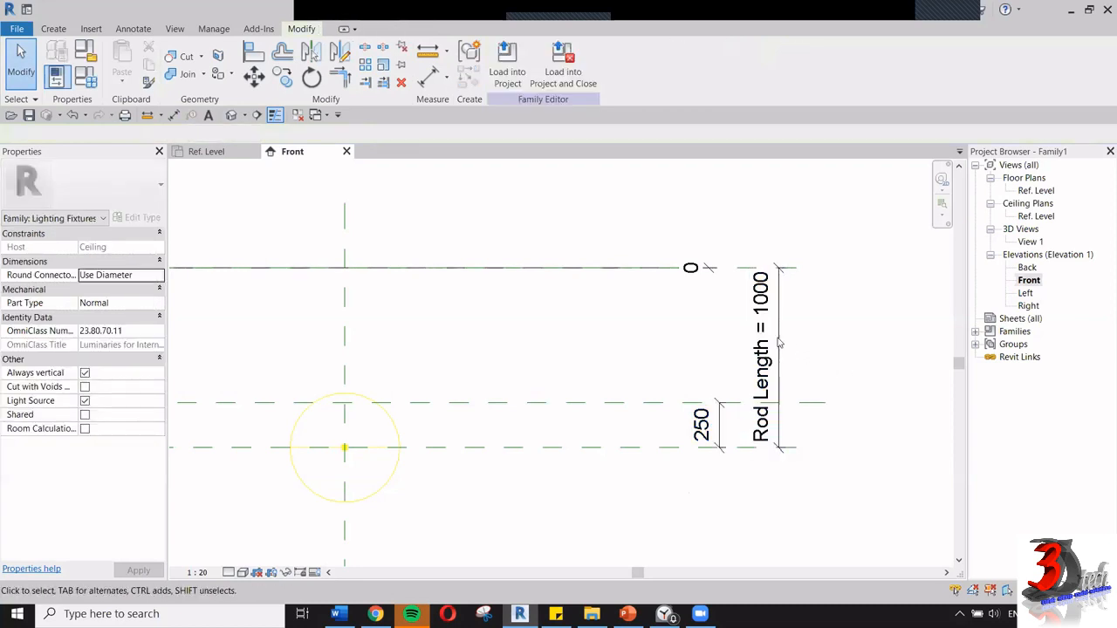
# - Try a Rod Length of 1500 from the Light Source Elevation plane to test the locked spacing
pyautogui.click(670, 449)
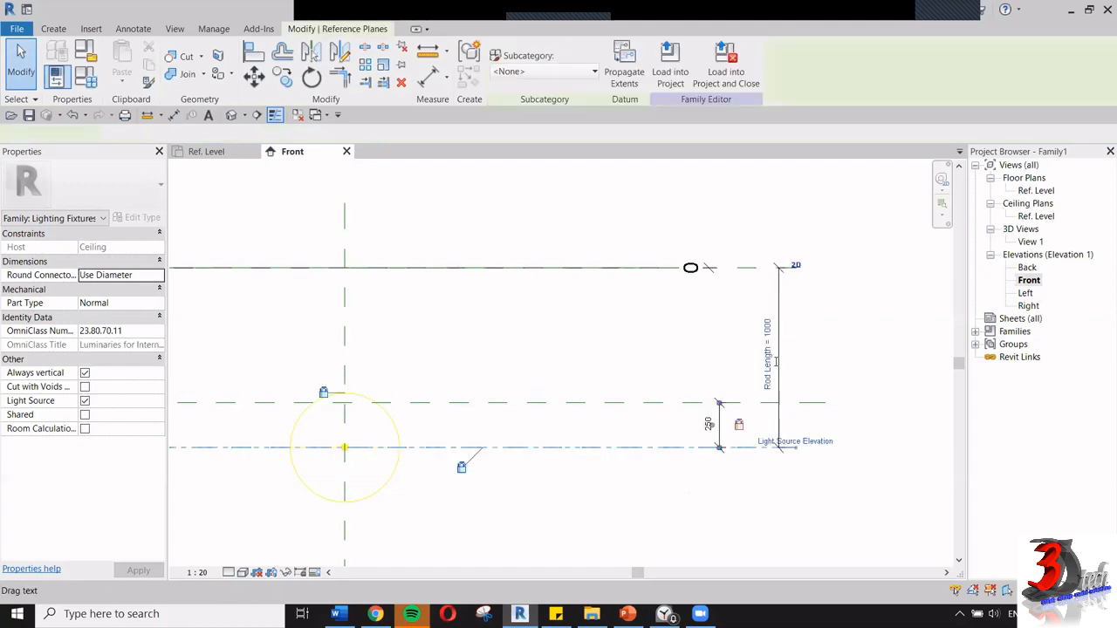
pyautogui.click(768, 356)
pyautogui.write('1500')
pyautogui.press('Return')
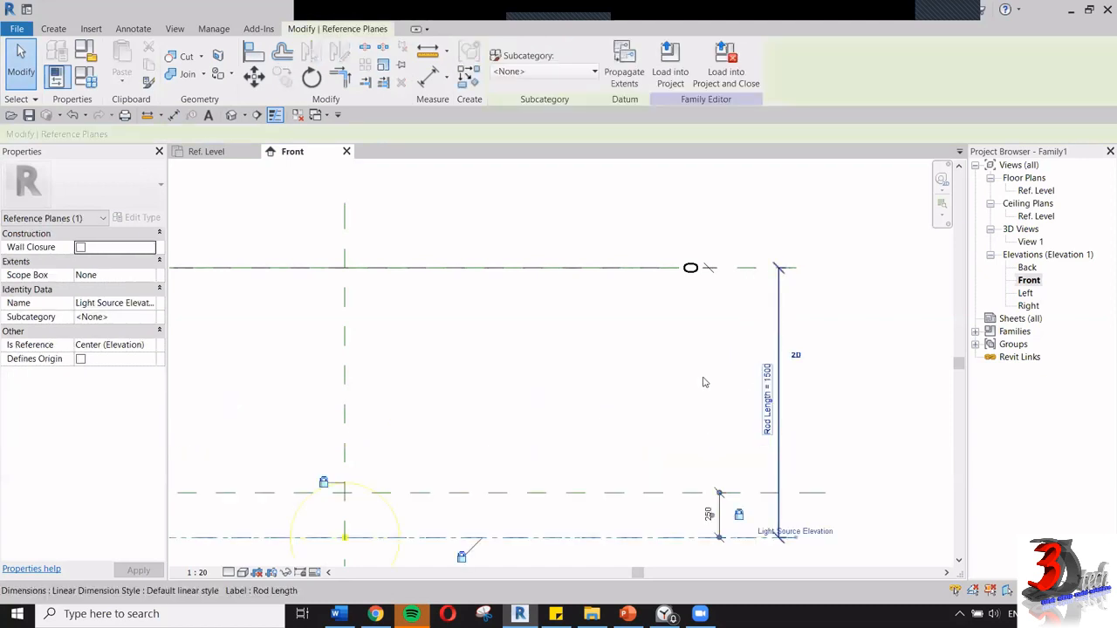
pyautogui.scroll(-2, 676, 497)
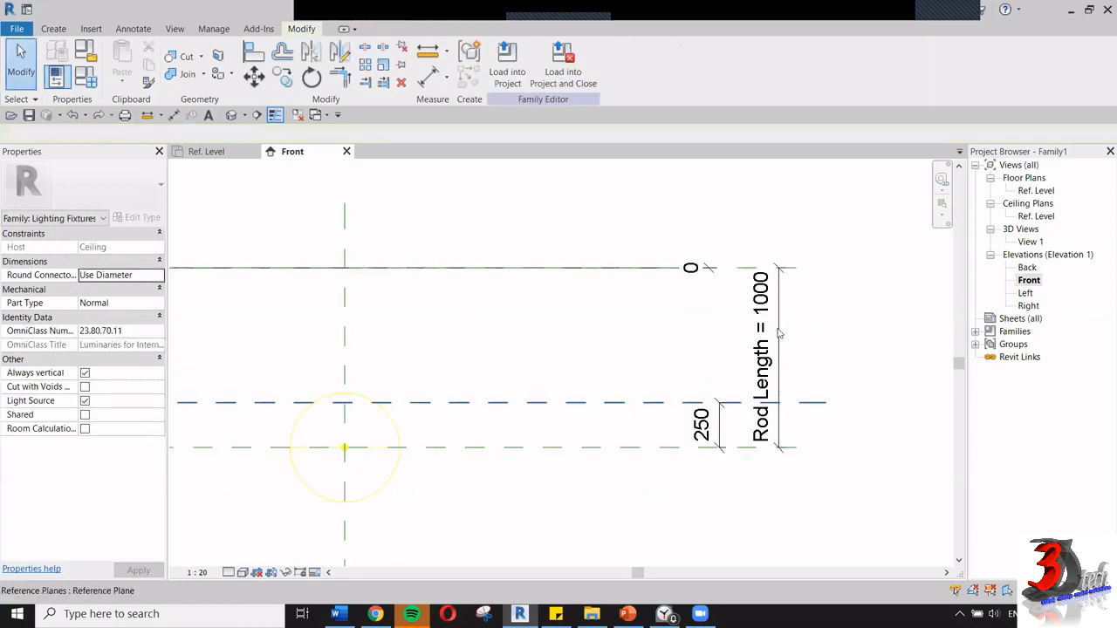
# - Check the lock on the 250 dimension between the two lower reference planes
pyautogui.click(720, 421)
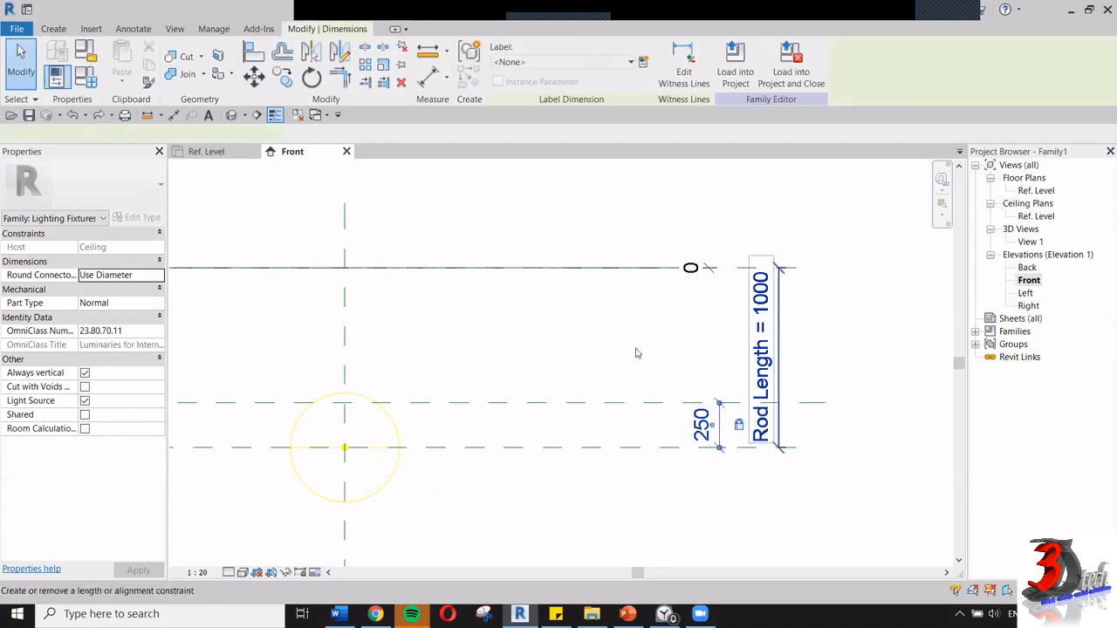
pyautogui.click(658, 332)
pyautogui.scroll(-2, 659, 331)
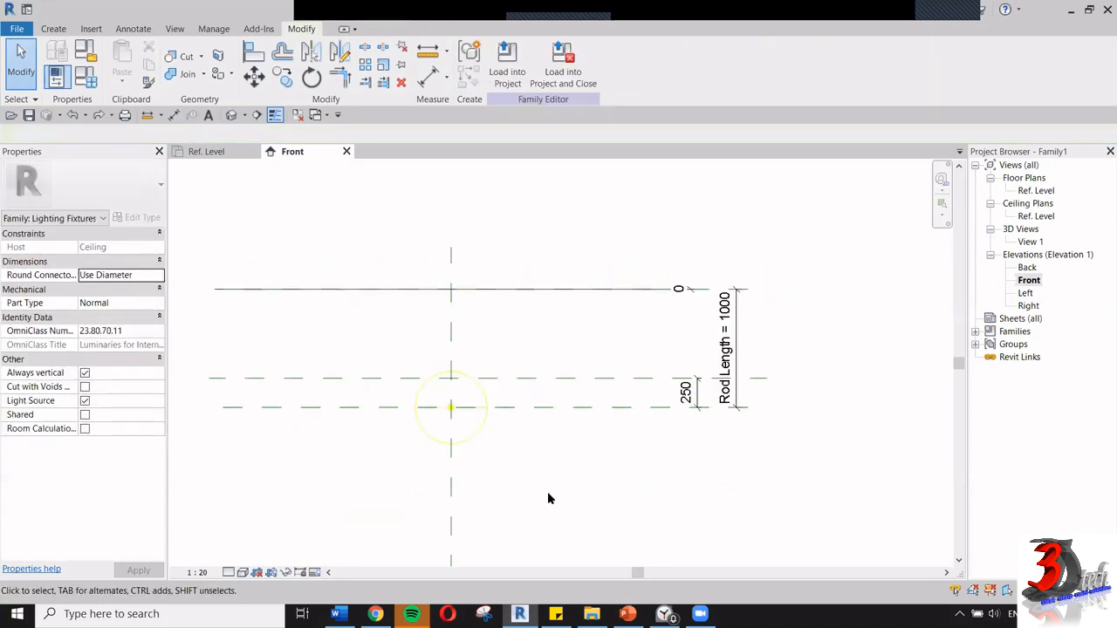
pyautogui.moveTo(653, 482); pyautogui.dragTo(642, 452, button='middle')
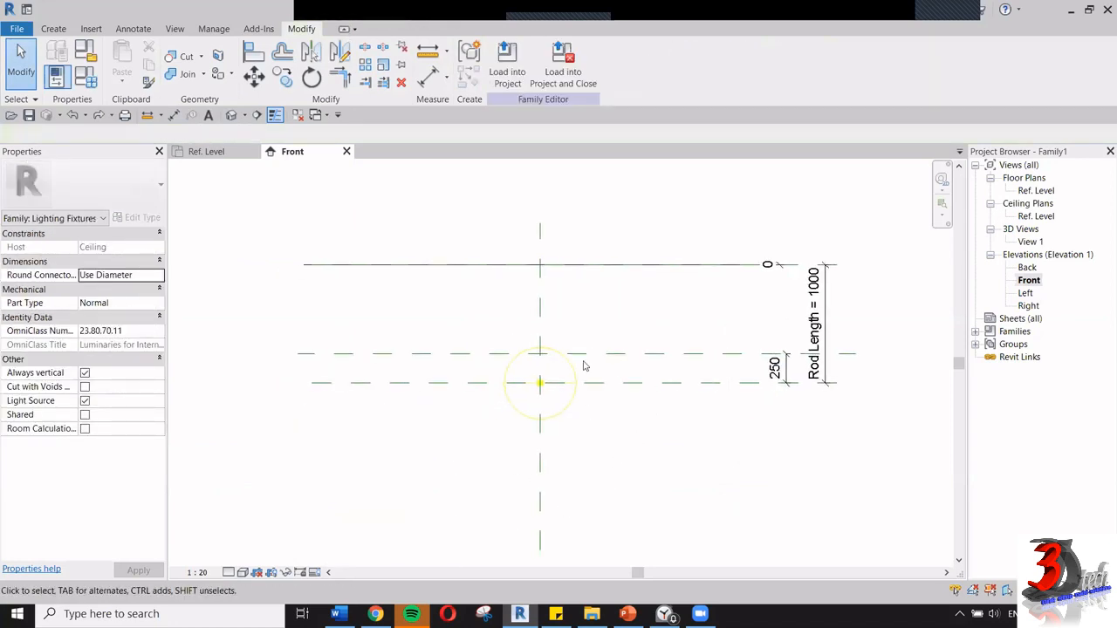
# - Start a Revolve and sketch its outer boundary: 40 mm along the upper lamp plane, 60 mm down, then sloping to the light source's end
pyautogui.click(65, 30)
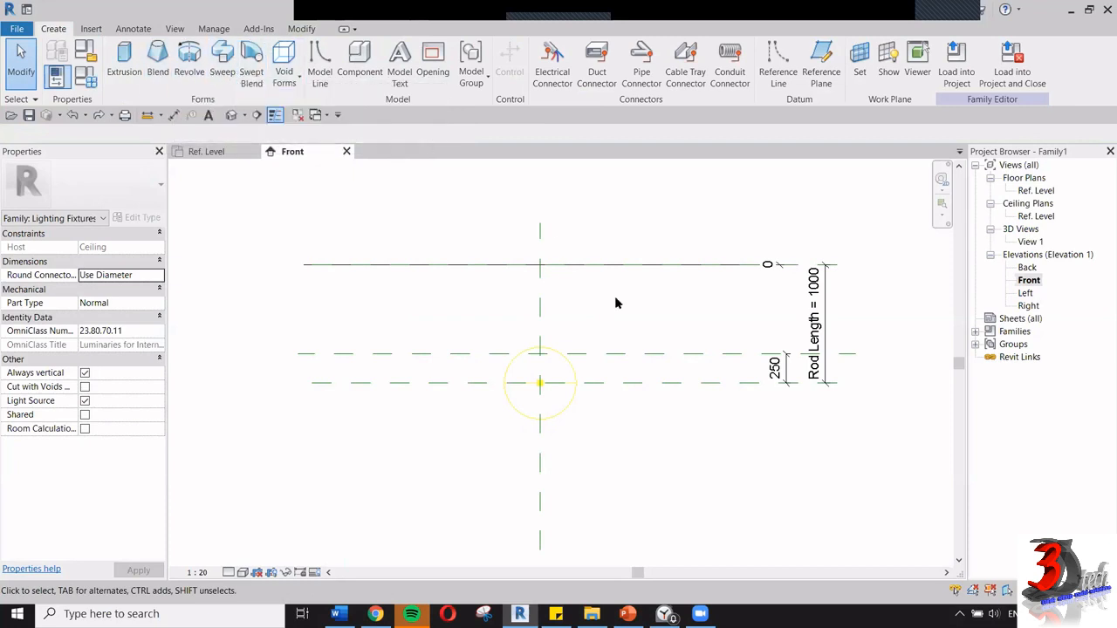
pyautogui.click(189, 61)
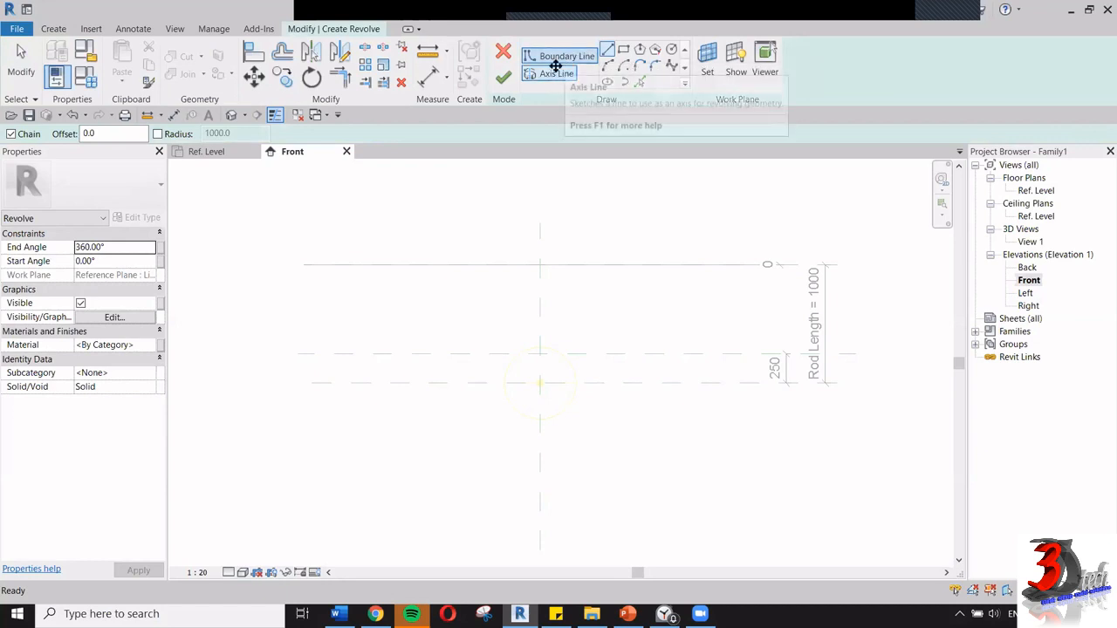
pyautogui.click(609, 50)
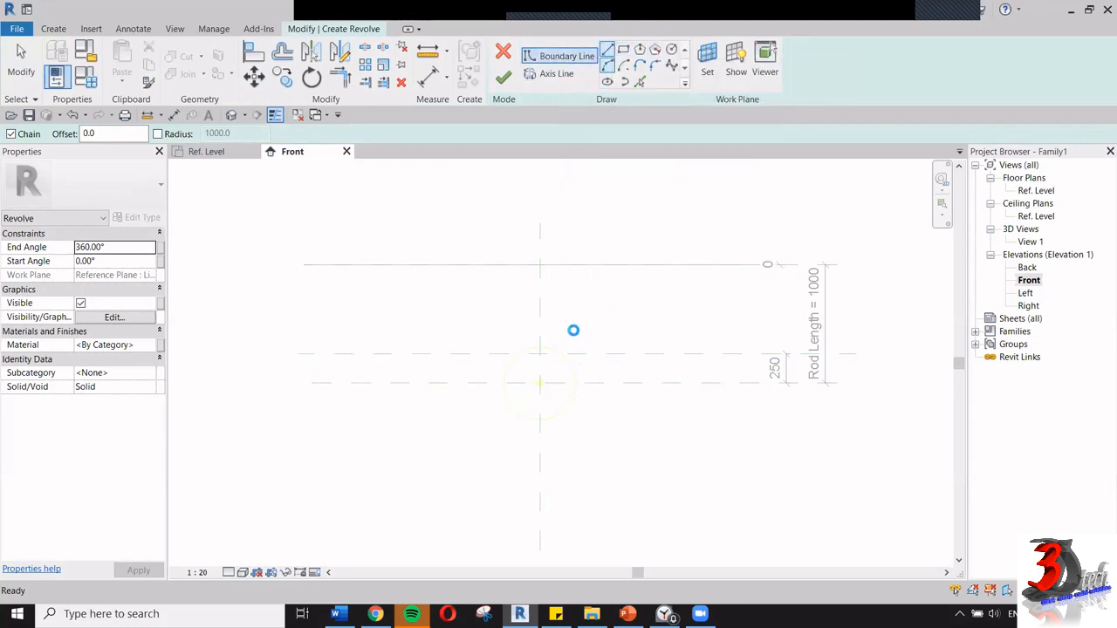
pyautogui.scroll(-8, 585, 359)
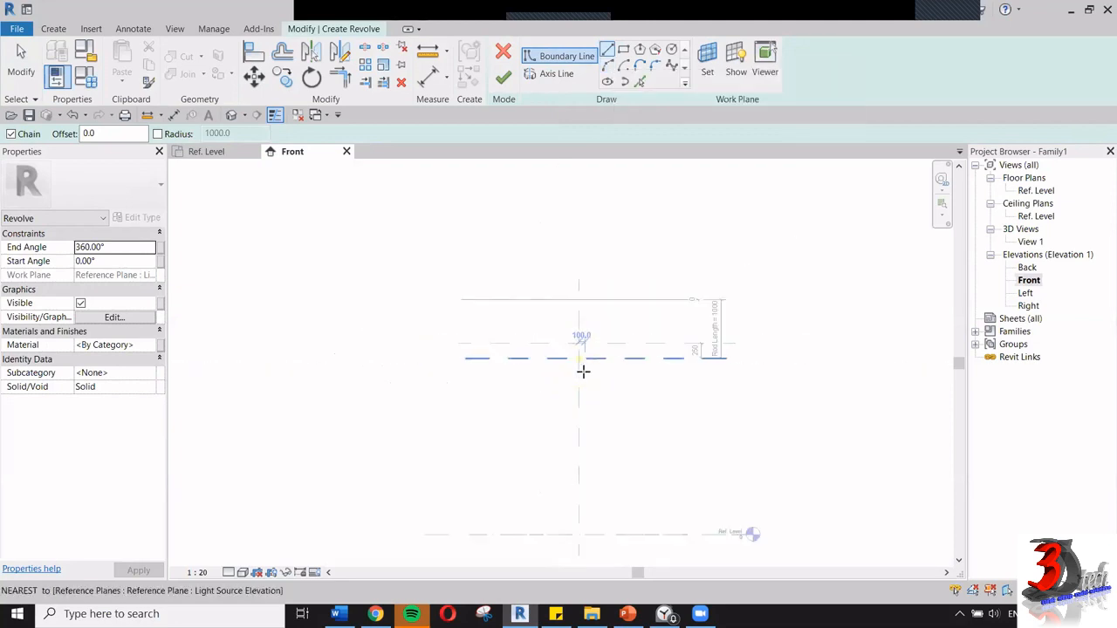
pyautogui.scroll(9, 577, 339)
pyautogui.scroll(1, 562, 323)
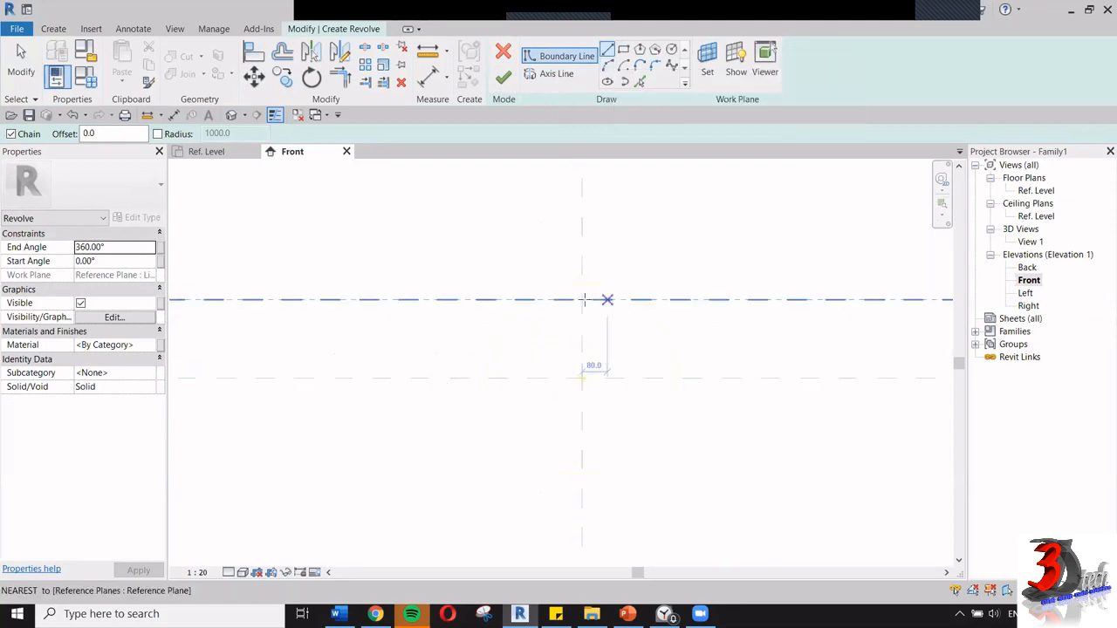
pyautogui.scroll(2, 576, 323)
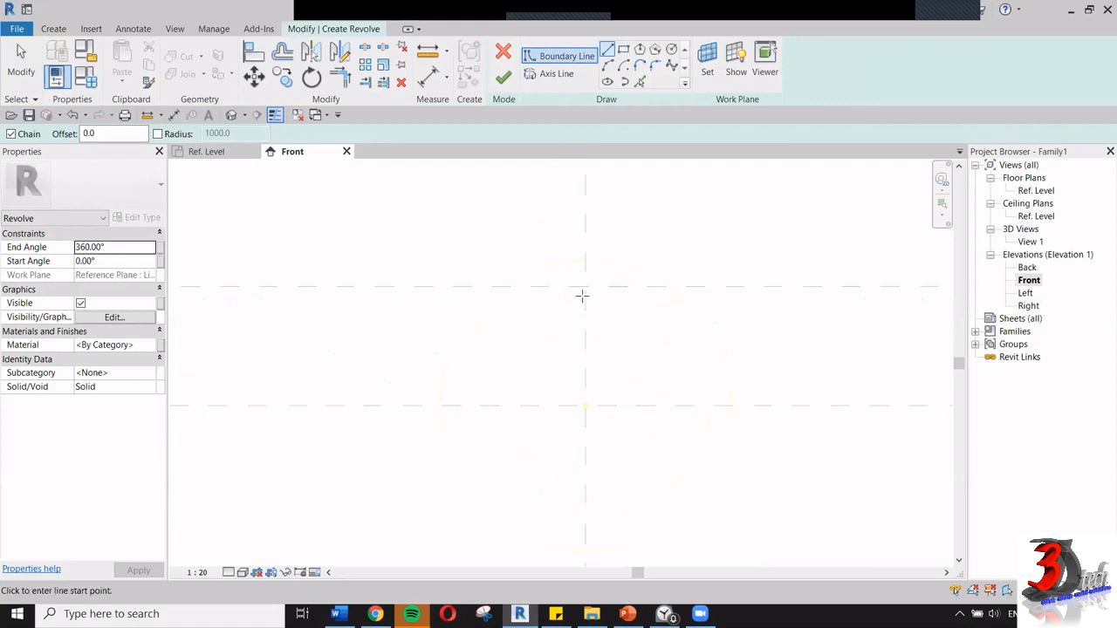
pyautogui.click(567, 286)
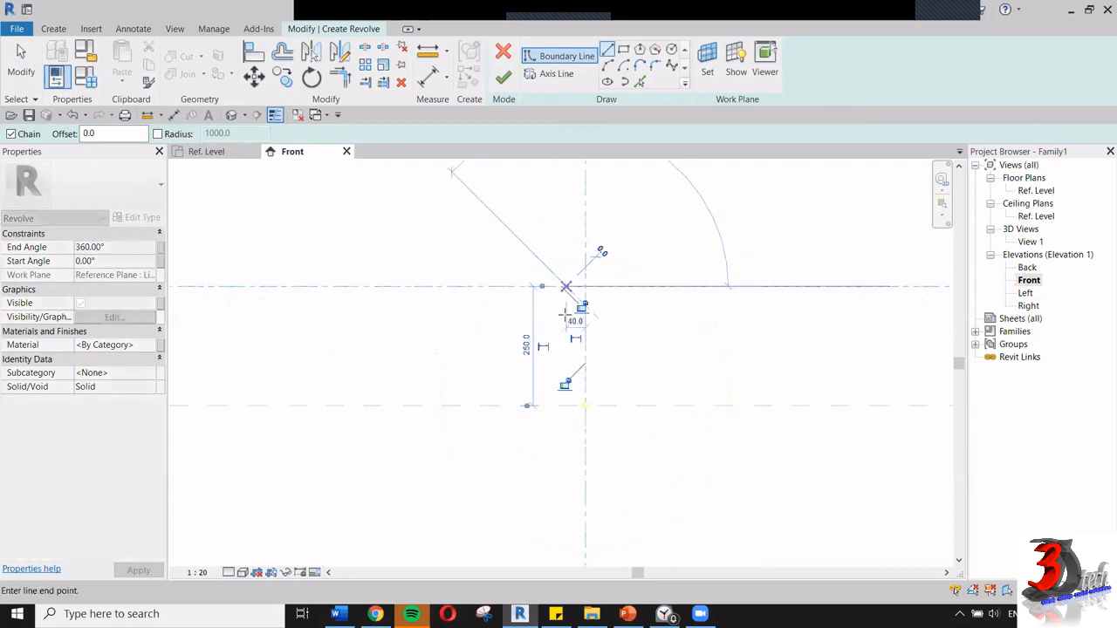
pyautogui.click(534, 341)
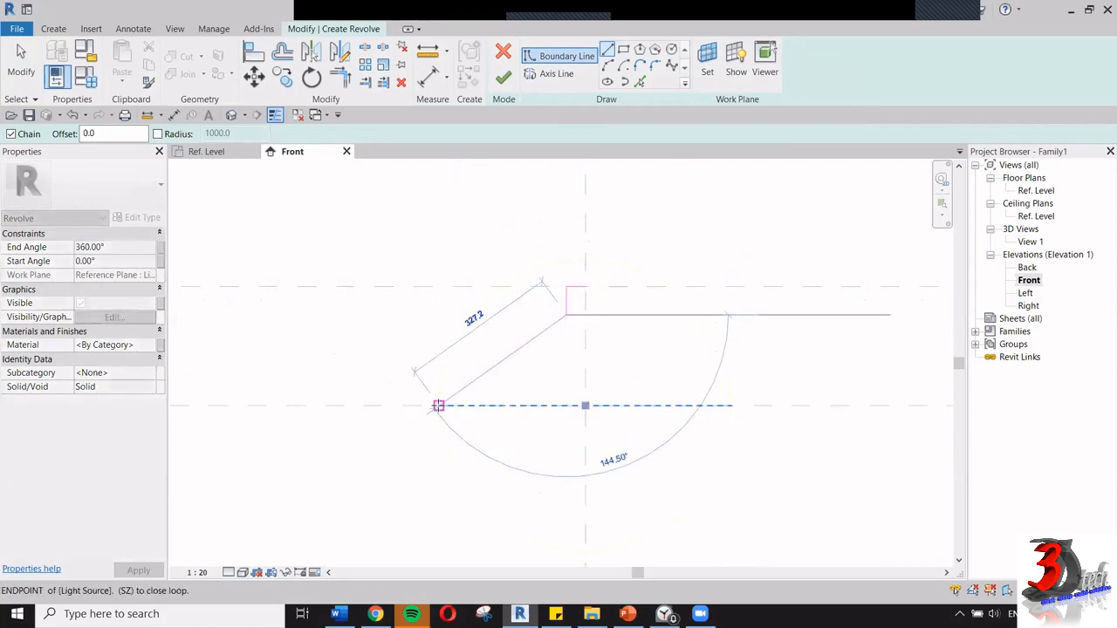
pyautogui.click(438, 406)
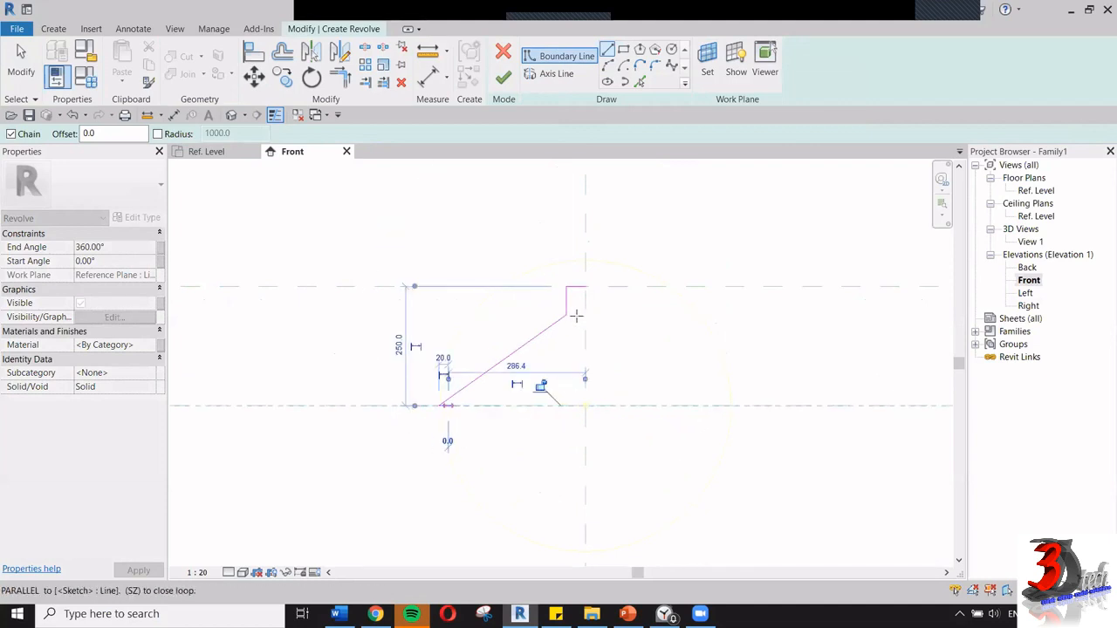
# - Close the lampshade boundary with a 20 mm bottom edge, a parallel inner slope, a short horizontal line and a vertical line along the axis
pyautogui.scroll(4, 577, 314)
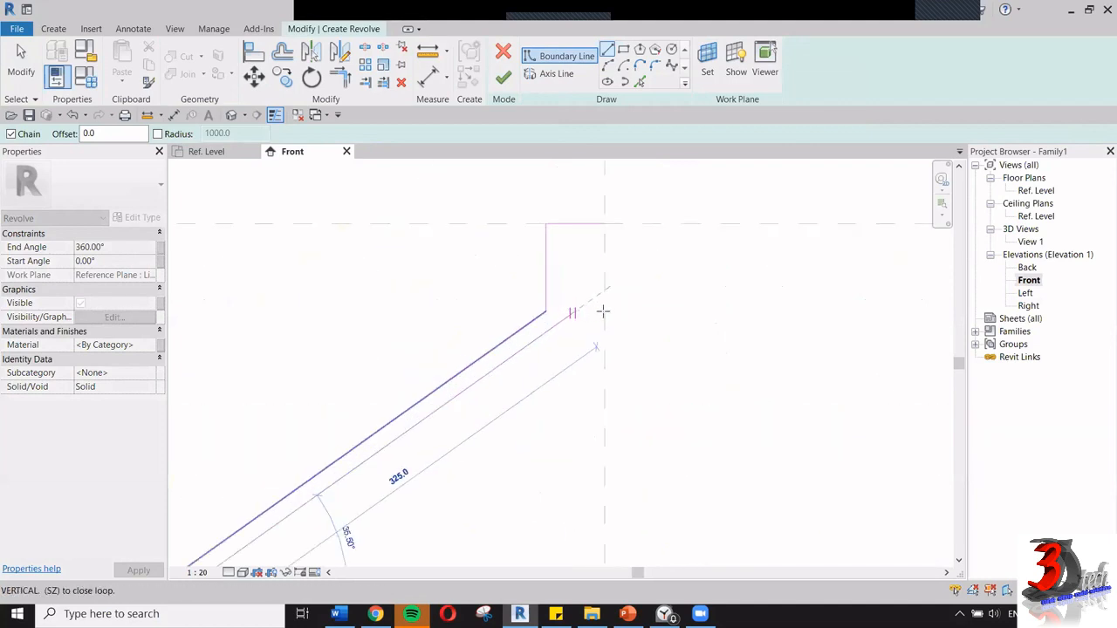
pyautogui.click(604, 311)
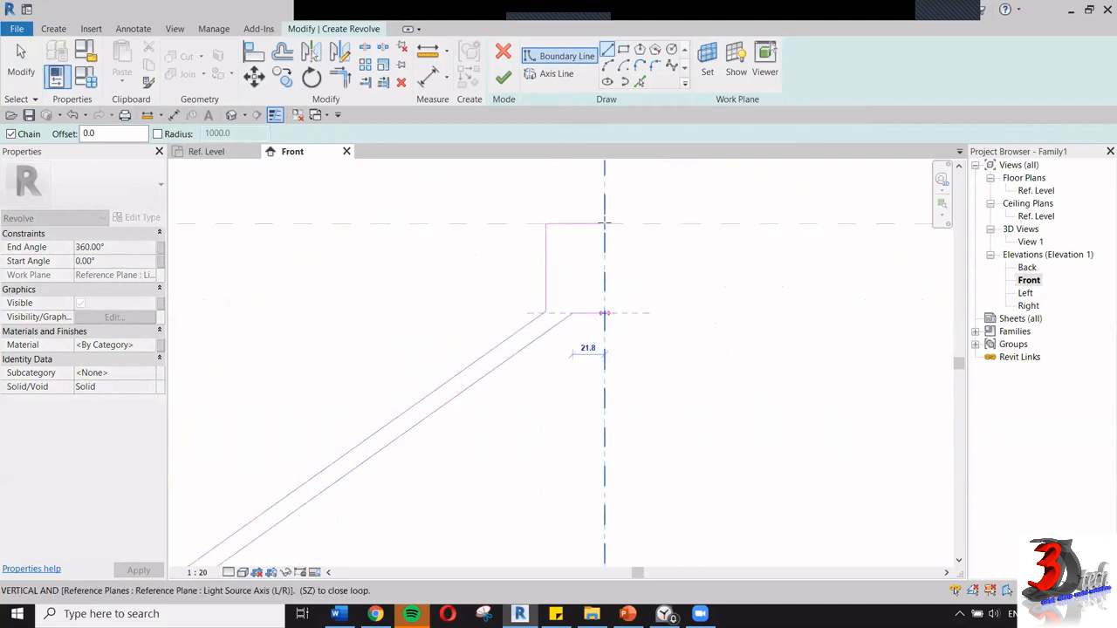
pyautogui.click(605, 225)
pyautogui.scroll(-4, 611, 220)
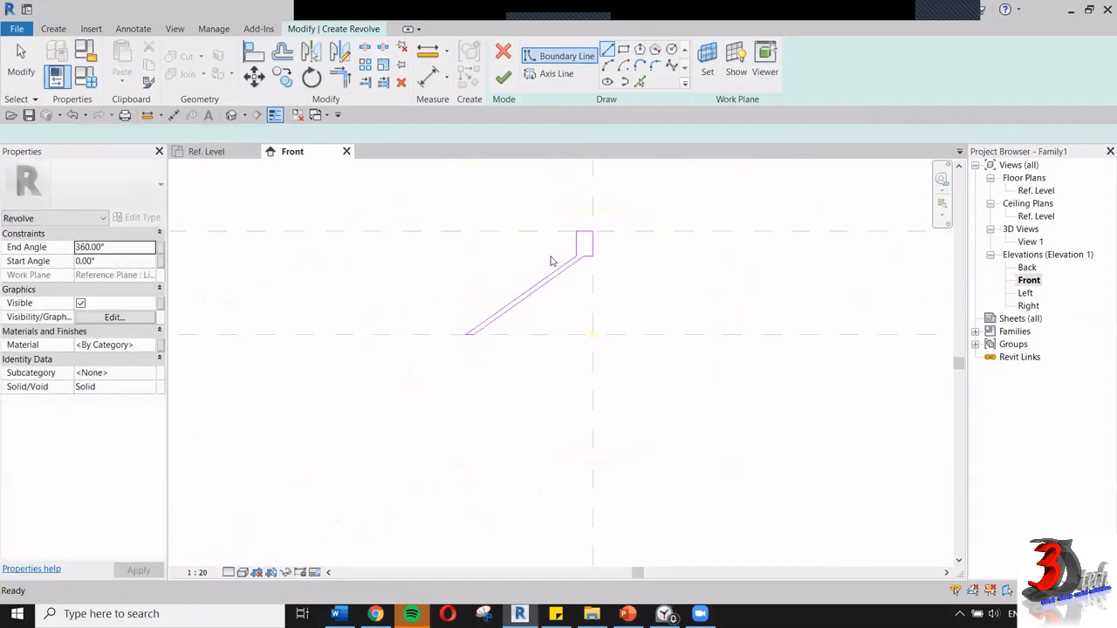
pyautogui.press('Escape')
# - Move the neck's outer vertical line toward the light source axis to make the top edge 25 mm long
pyautogui.scroll(5, 592, 225)
pyautogui.click(548, 286)
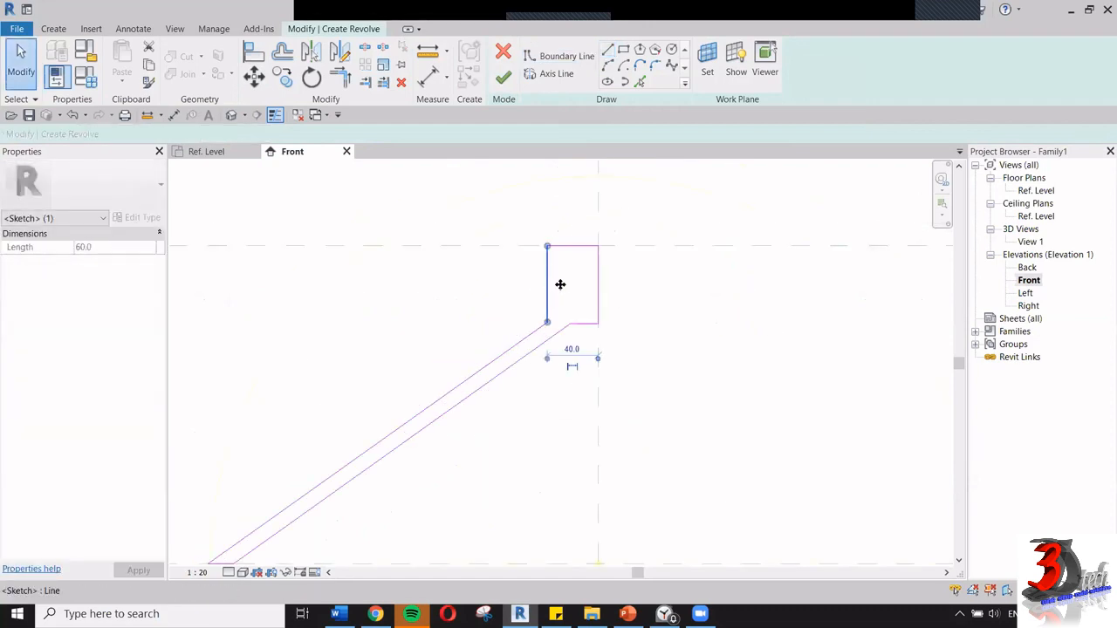
pyautogui.moveTo(561, 285)
pyautogui.mouseDown()
pyautogui.moveTo(589, 208)
pyautogui.moveTo(587, 260)
pyautogui.mouseUp()
pyautogui.click(594, 232)
pyautogui.scroll(3, 593, 233)
pyautogui.click(588, 260)
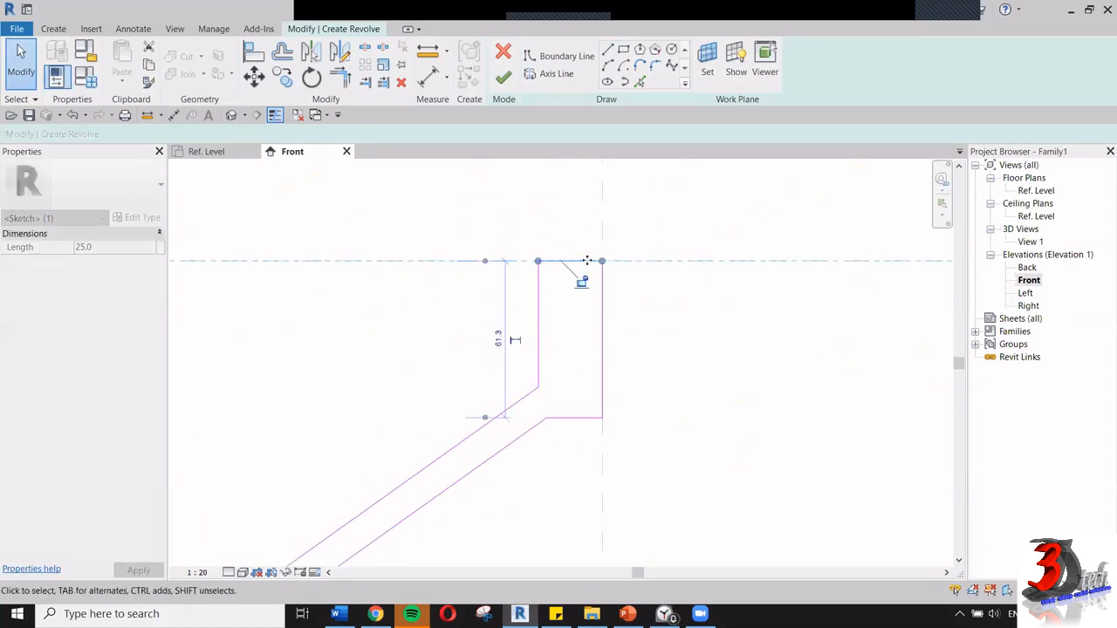
# - Lock the lampshade sketch's top edge, vertical axis-side line and bottom edge to the reference planes they lie on
pyautogui.click(603, 291)
pyautogui.moveTo(599, 340)
pyautogui.mouseDown()
pyautogui.moveTo(713, 351)
pyautogui.moveTo(604, 354)
pyautogui.mouseUp()
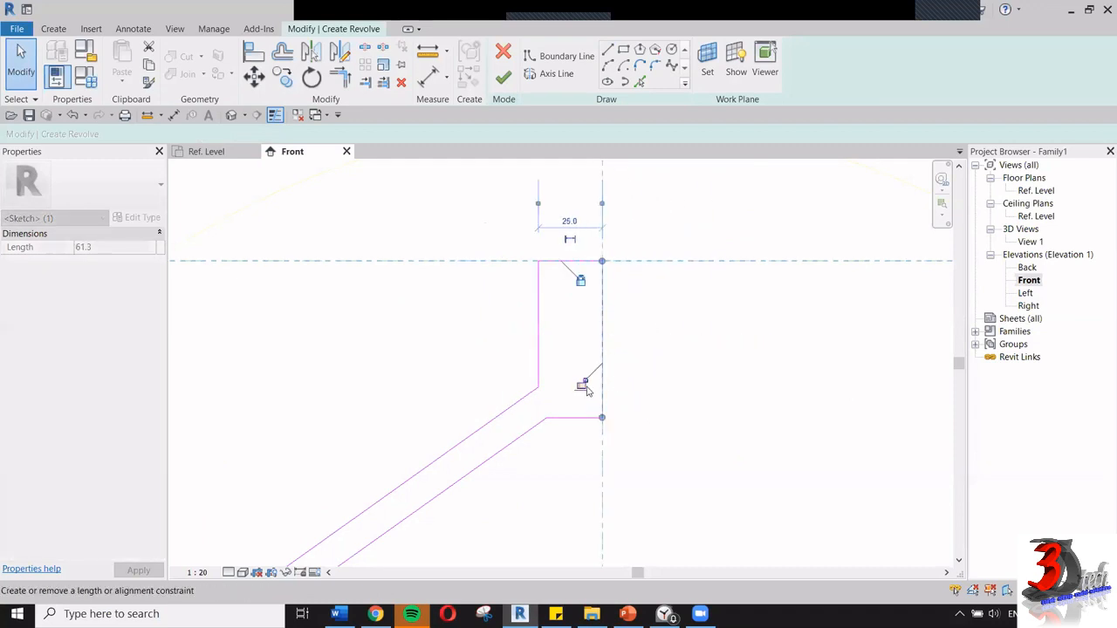
pyautogui.scroll(-1, 673, 334)
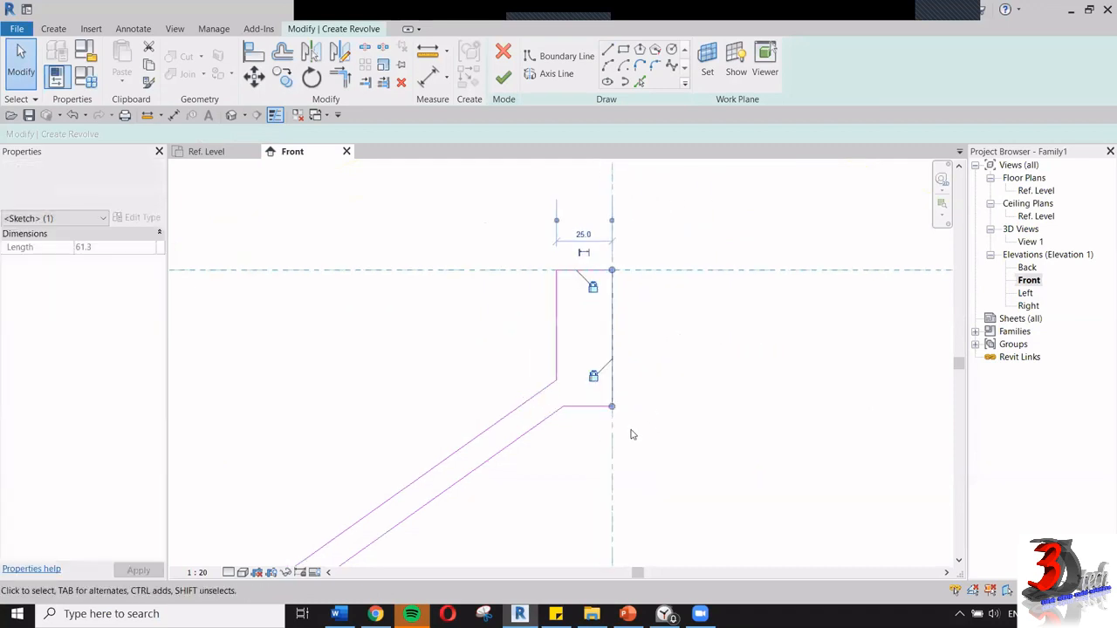
pyautogui.scroll(-6, 677, 333)
pyautogui.moveTo(404, 414)
pyautogui.mouseDown(button='middle')
pyautogui.moveTo(462, 397)
pyautogui.moveTo(453, 406)
pyautogui.mouseUp(button='middle')
pyautogui.scroll(1, 453, 406)
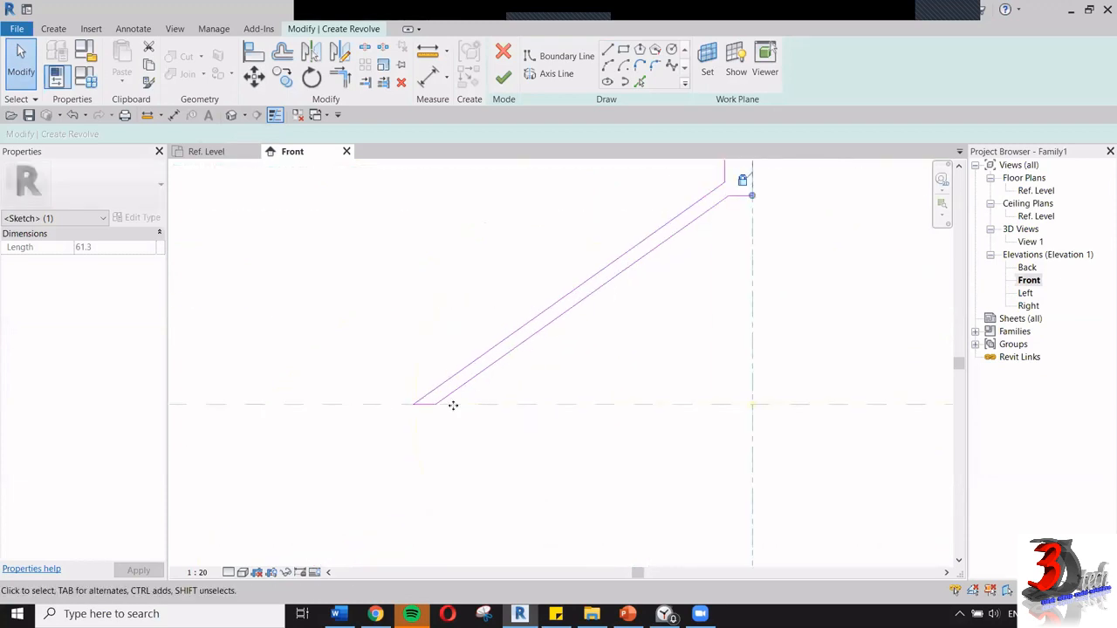
pyautogui.scroll(3, 409, 411)
pyautogui.moveTo(475, 391)
pyautogui.mouseDown()
pyautogui.moveTo(399, 451)
pyautogui.moveTo(474, 396)
pyautogui.mouseUp()
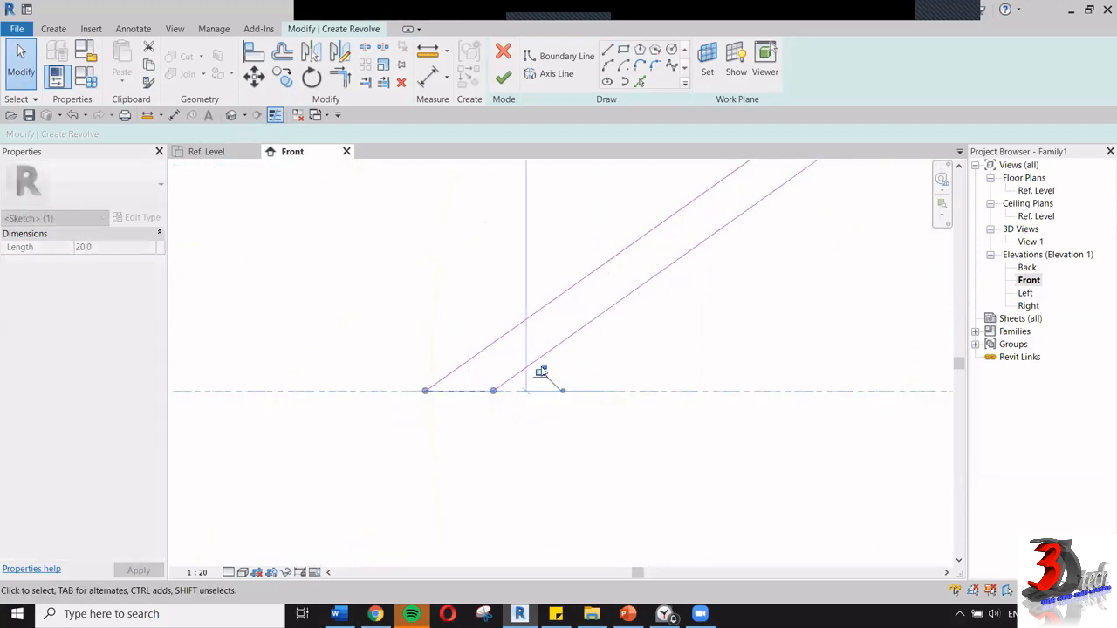
pyautogui.scroll(-6, 678, 324)
pyautogui.moveTo(694, 317); pyautogui.dragTo(559, 349, button='middle')
pyautogui.click(577, 286)
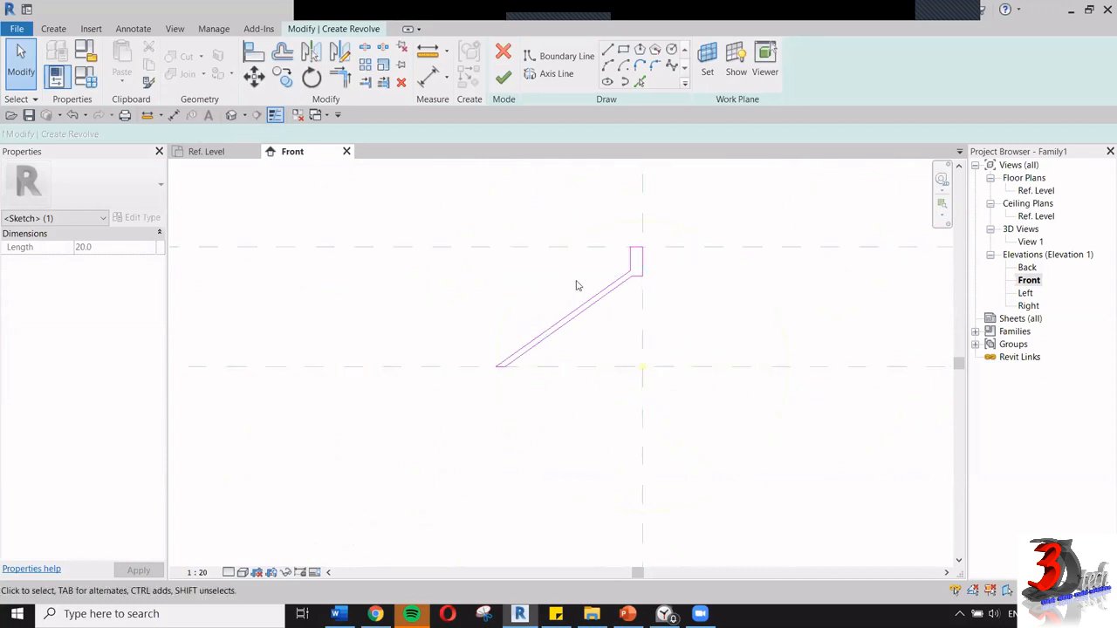
# - Pick the vertical light source reference plane as the axis line and finish the 360° lampshade revolve
pyautogui.click(568, 75)
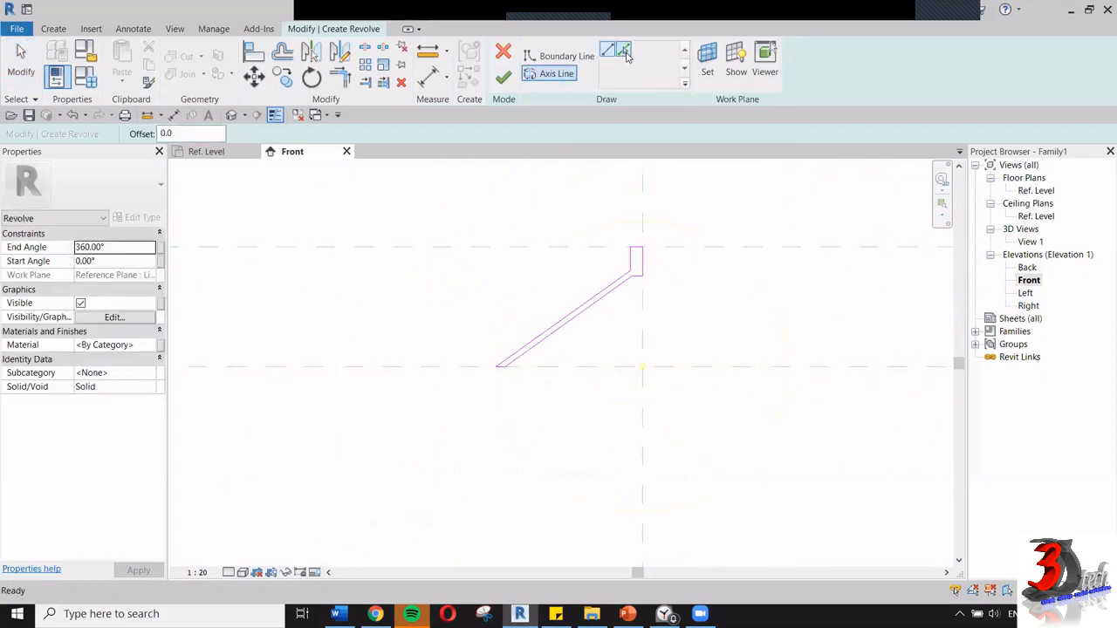
pyautogui.click(625, 52)
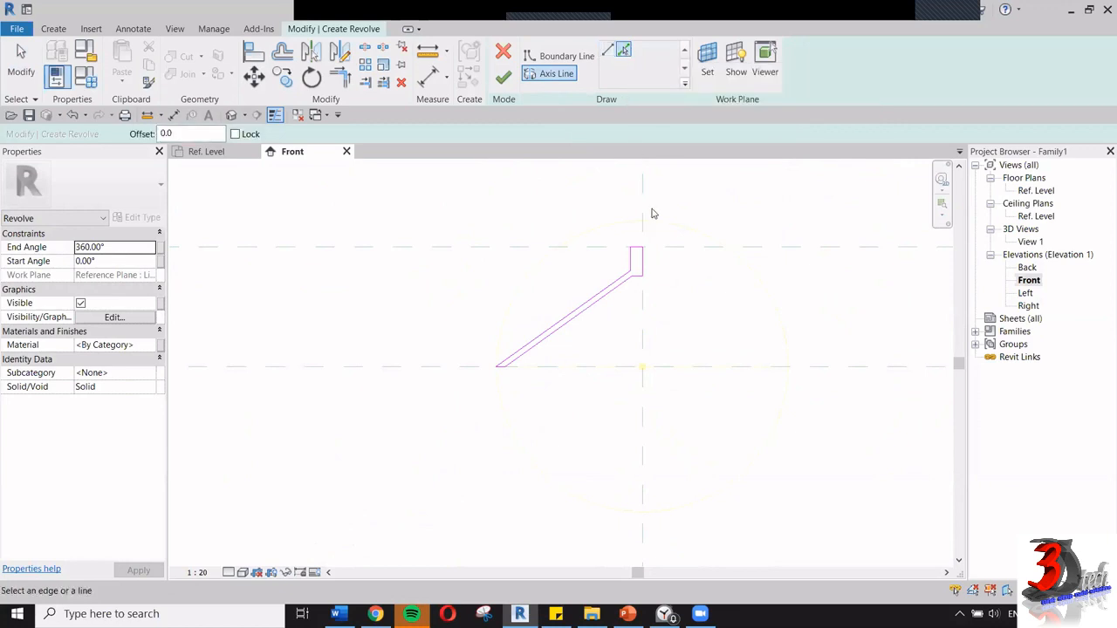
pyautogui.click(644, 199)
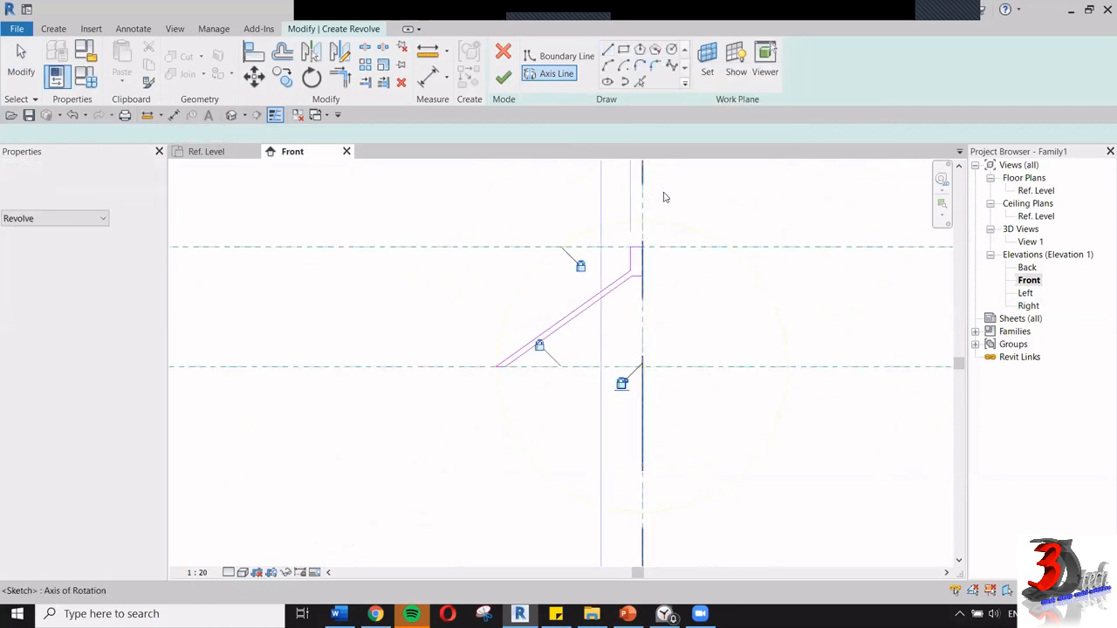
pyautogui.click(507, 80)
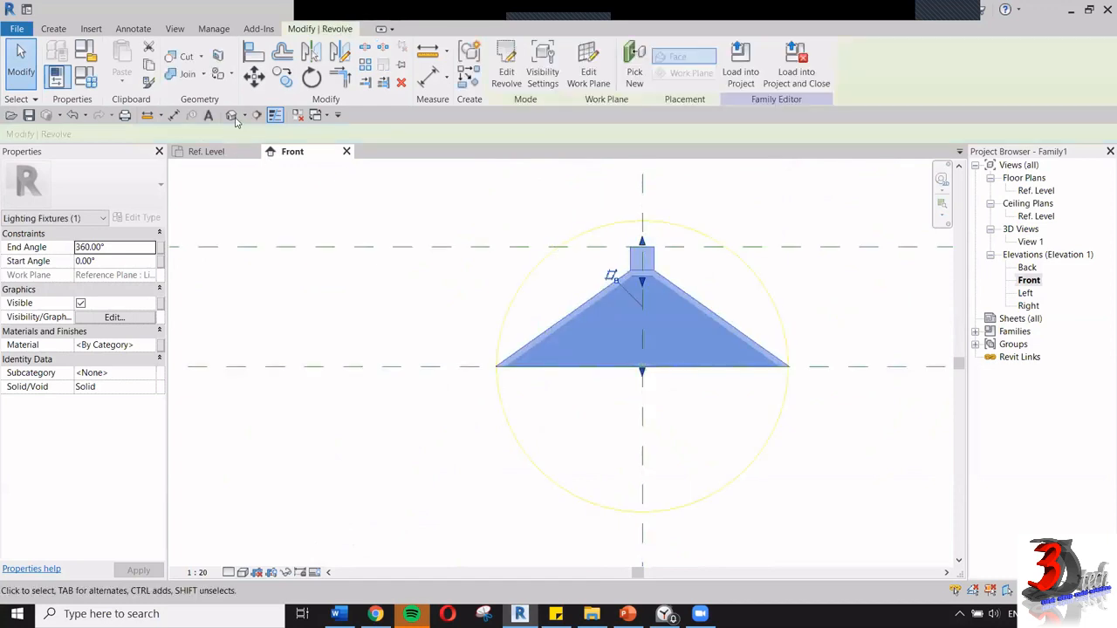
# - Inspect the revolved lampshade below the ceiling in the default 3D view from several sides
pyautogui.click(234, 117)
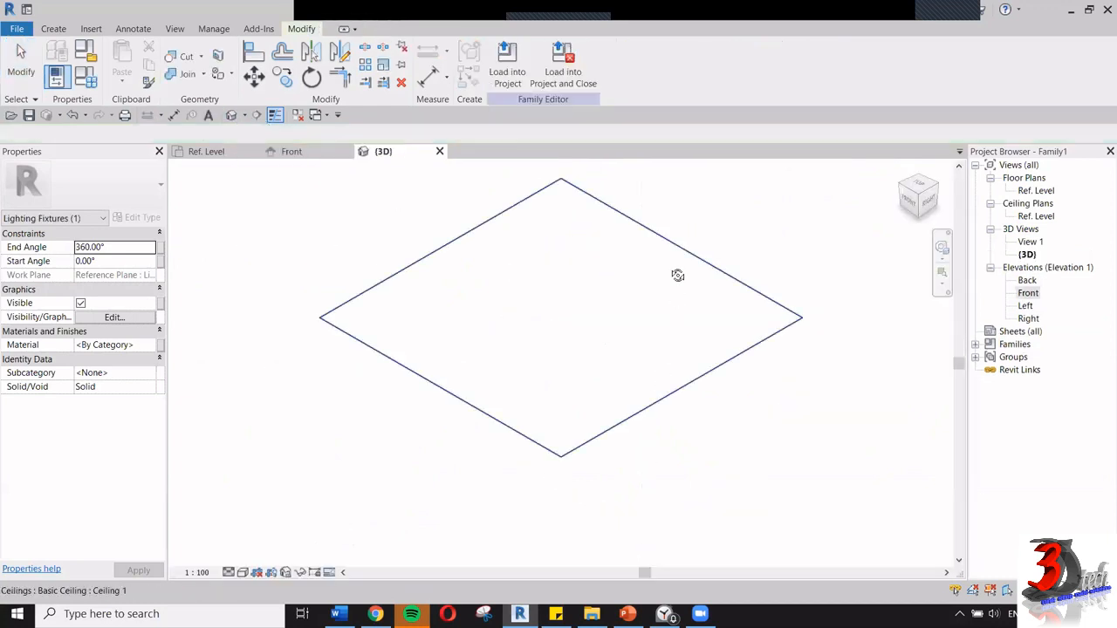
pyautogui.click(657, 356)
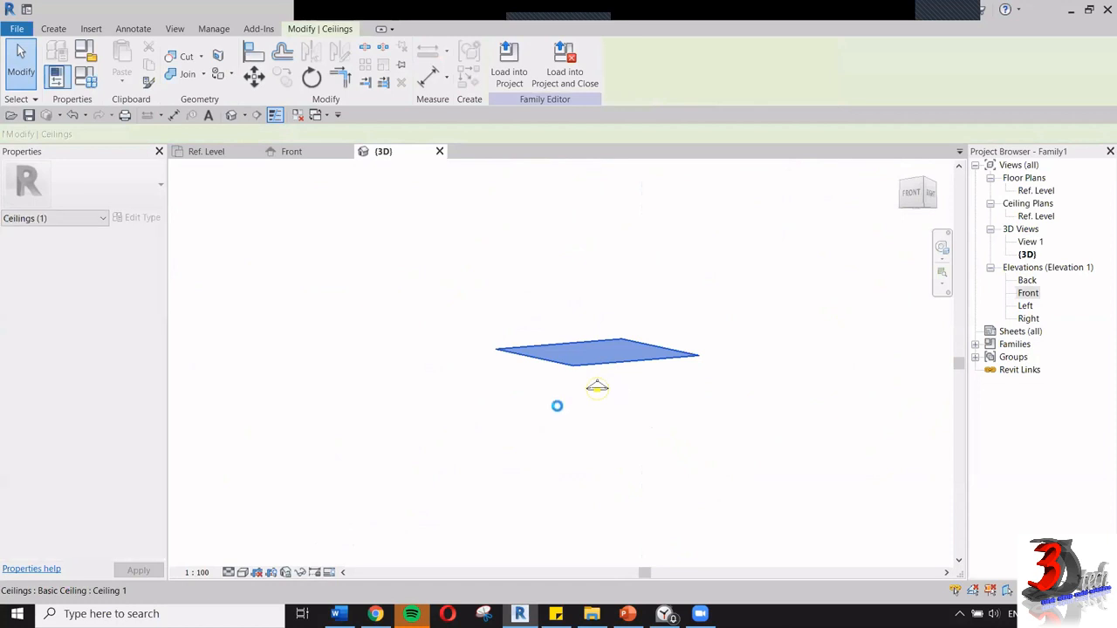
pyautogui.click(648, 377)
pyautogui.scroll(6, 602, 376)
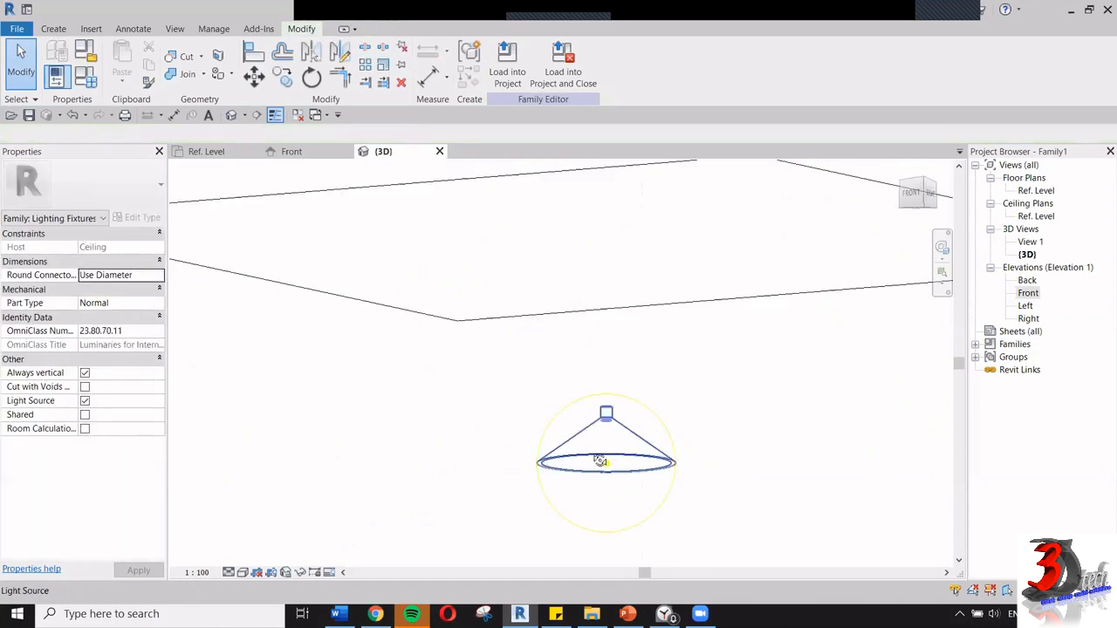
pyautogui.scroll(-3, 644, 375)
pyautogui.keyDown('shift'); pyautogui.moveTo(759, 406); pyautogui.dragTo(629, 406, button='middle'); pyautogui.keyUp('shift')
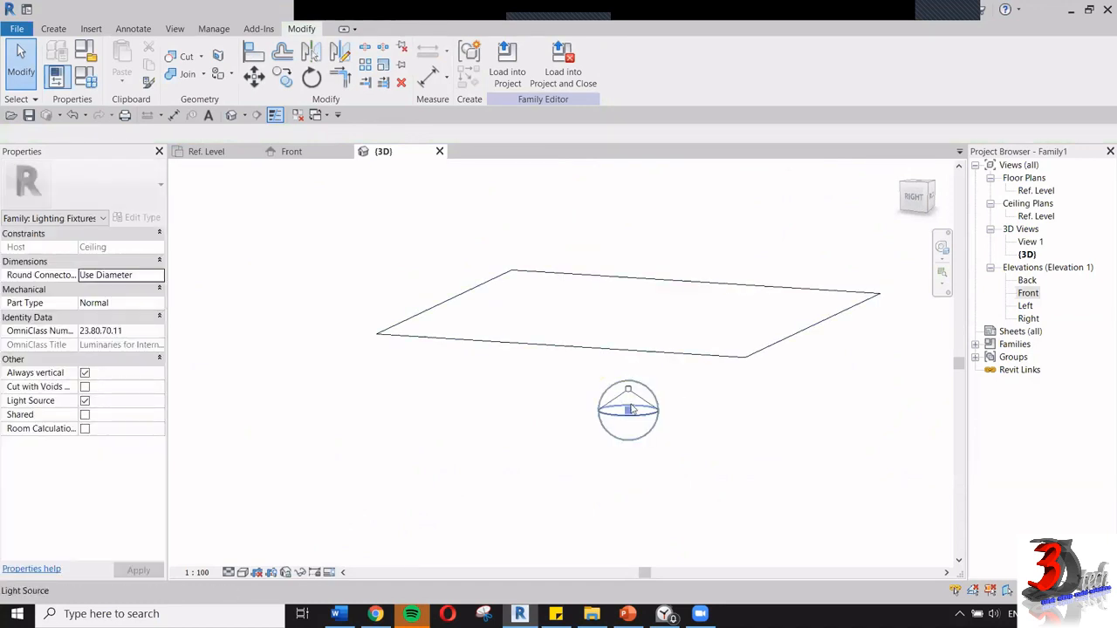
pyautogui.keyDown('shift'); pyautogui.moveTo(629, 480); pyautogui.dragTo(622, 378, button='middle'); pyautogui.keyUp('shift')
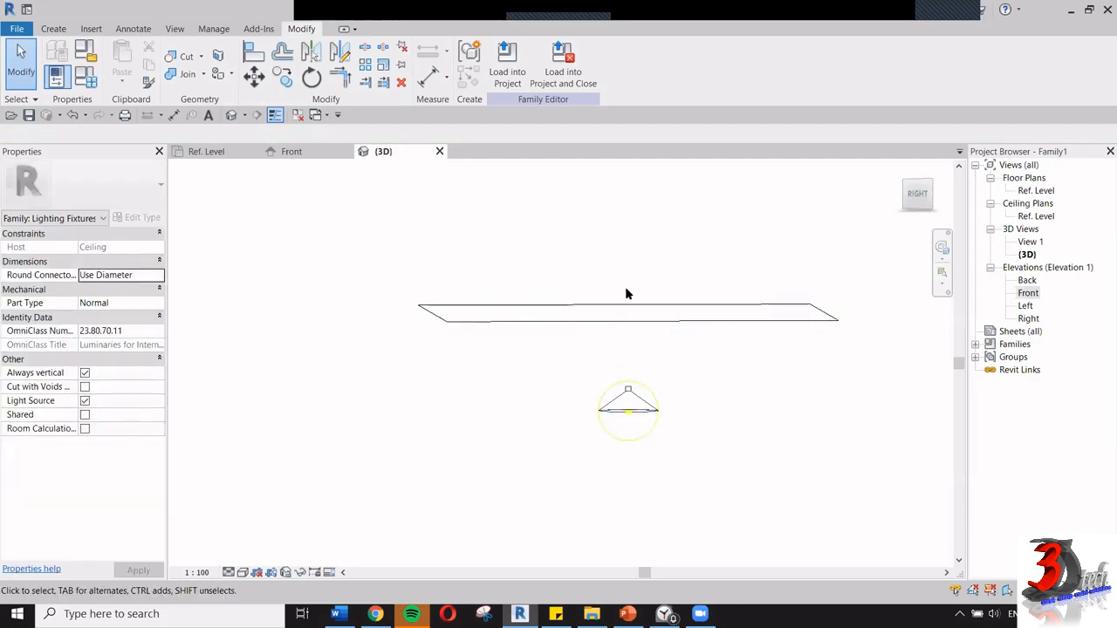
# - In the Ref. Level view, extrude a circle of 10 mm radius centred on the light source with a depth of 250 for the rod
pyautogui.click(206, 152)
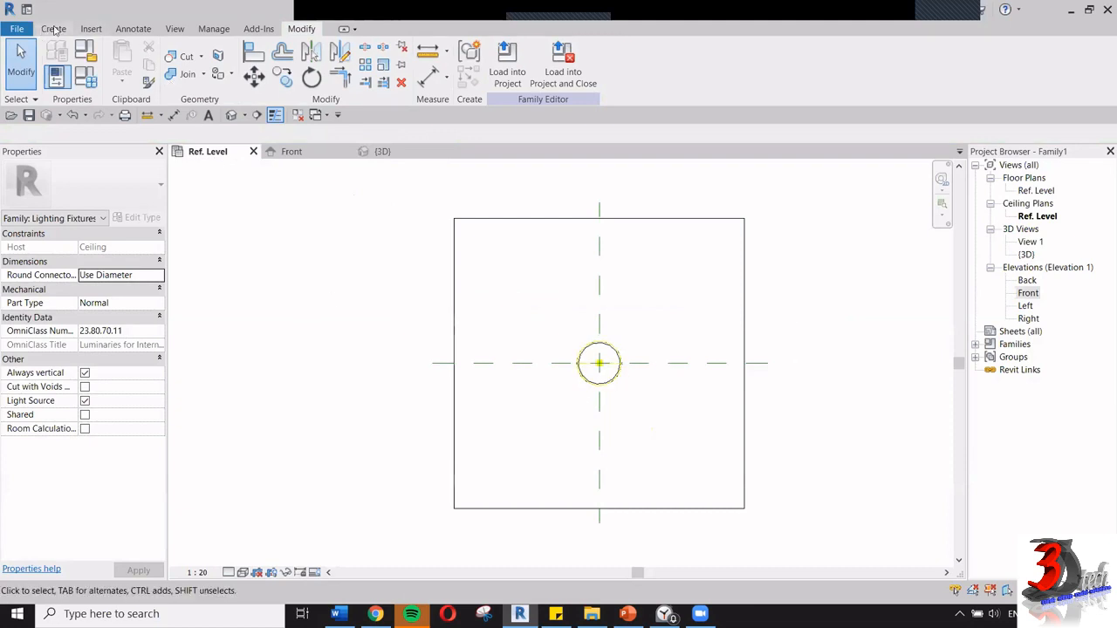
pyautogui.click(53, 29)
pyautogui.click(124, 60)
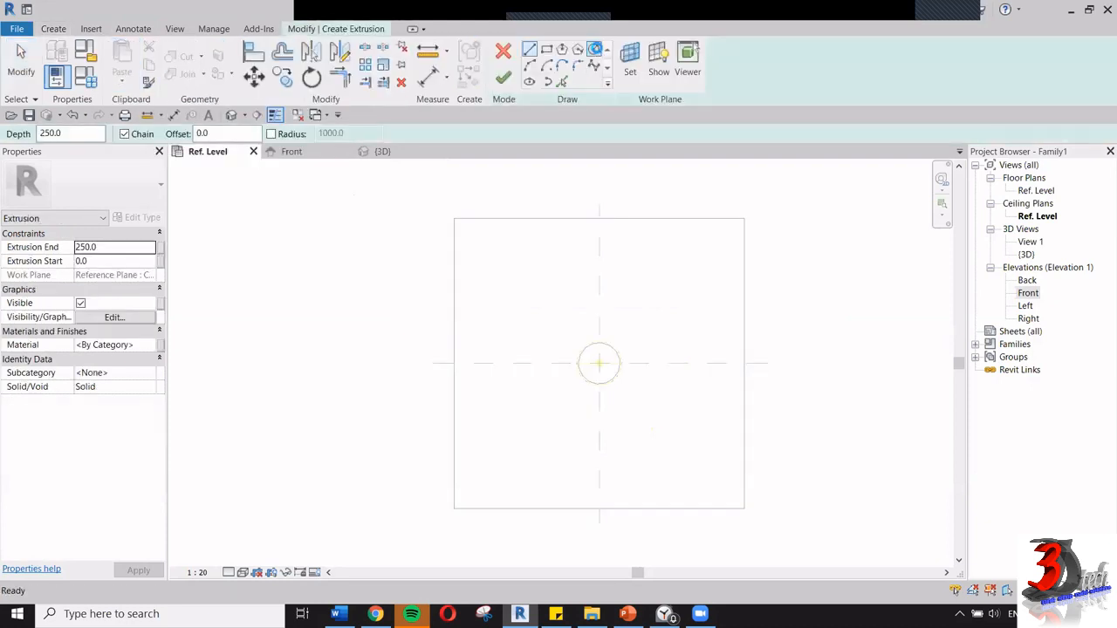
pyautogui.click(595, 50)
pyautogui.scroll(3, 629, 340)
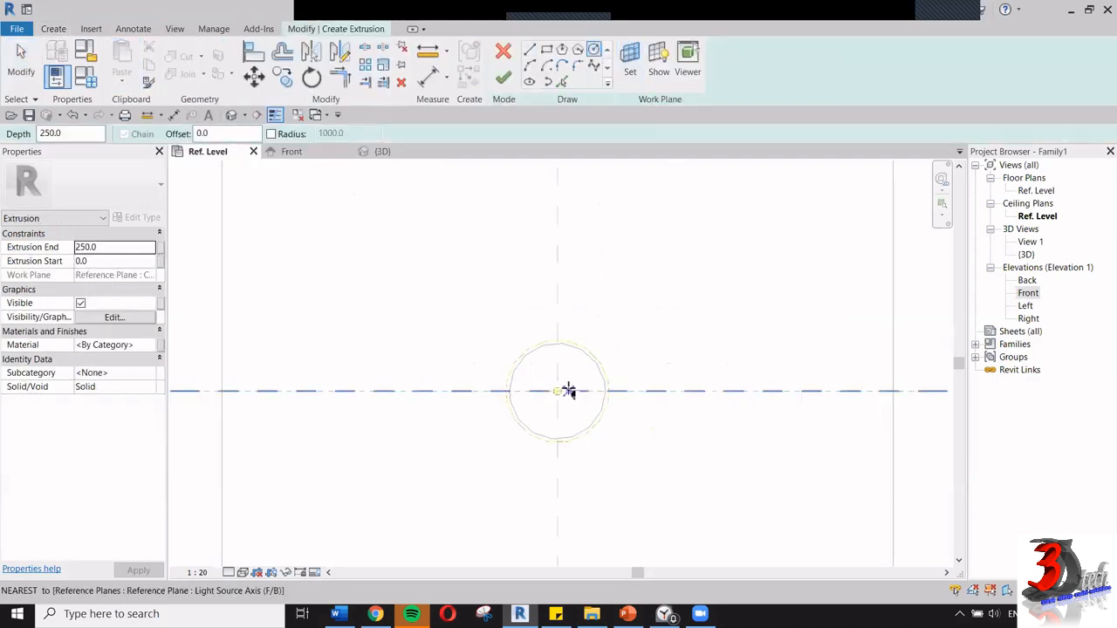
pyautogui.scroll(2, 541, 414)
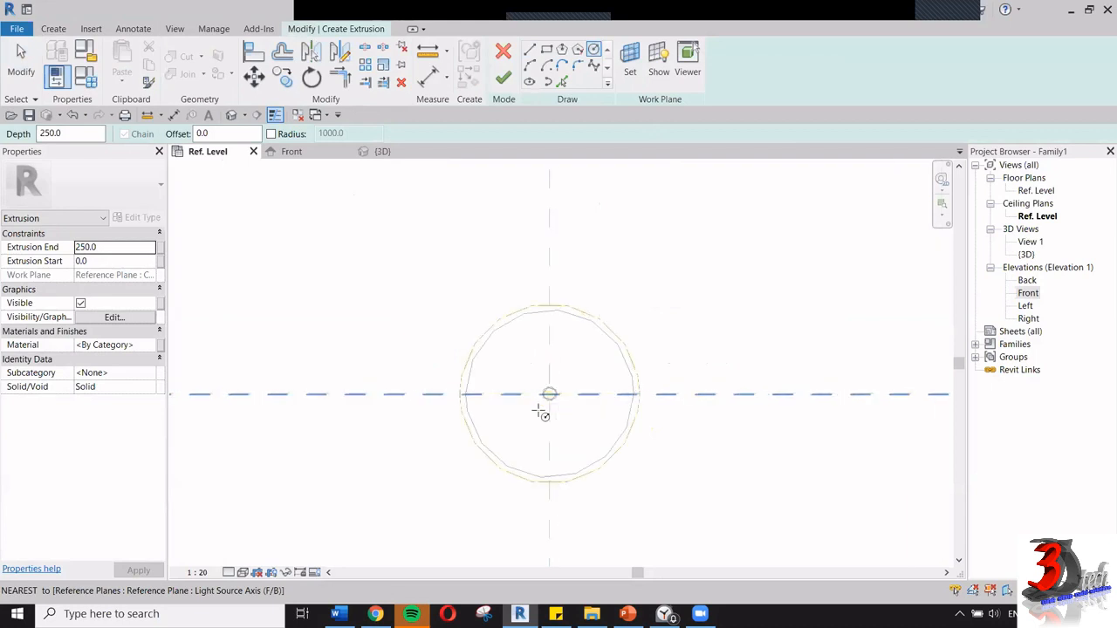
pyautogui.scroll(1, 542, 415)
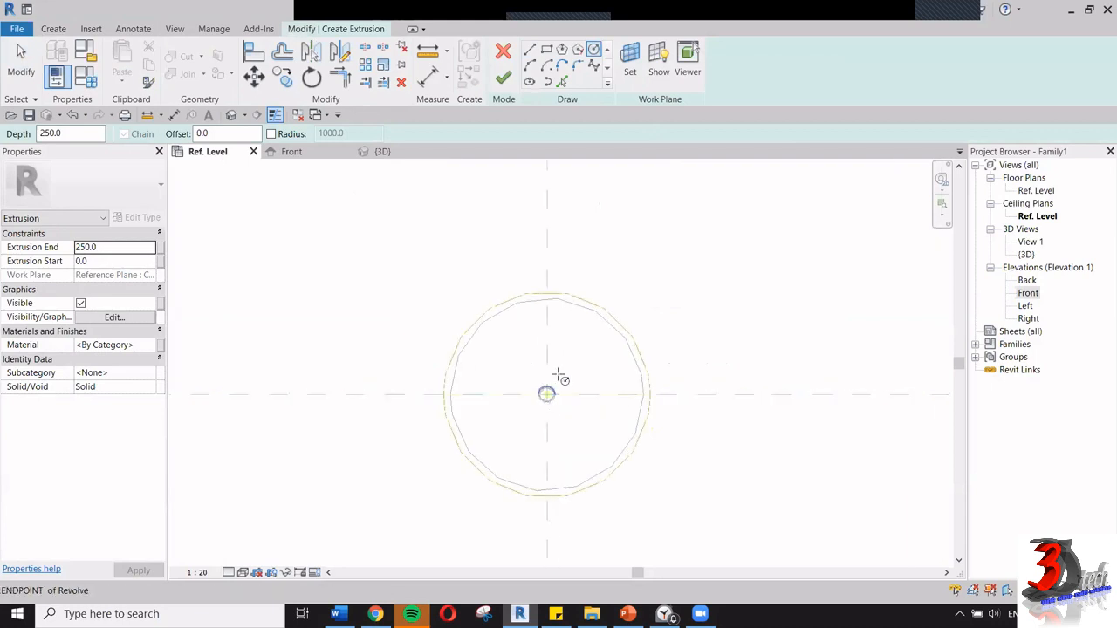
pyautogui.scroll(1, 559, 375)
pyautogui.scroll(2, 573, 328)
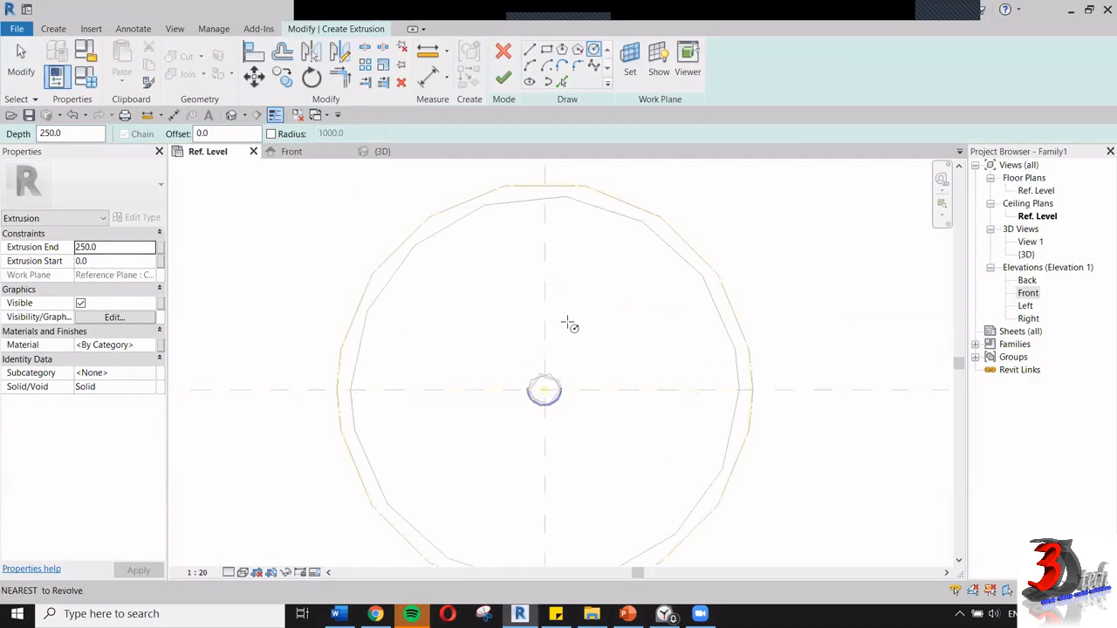
pyautogui.scroll(2, 611, 332)
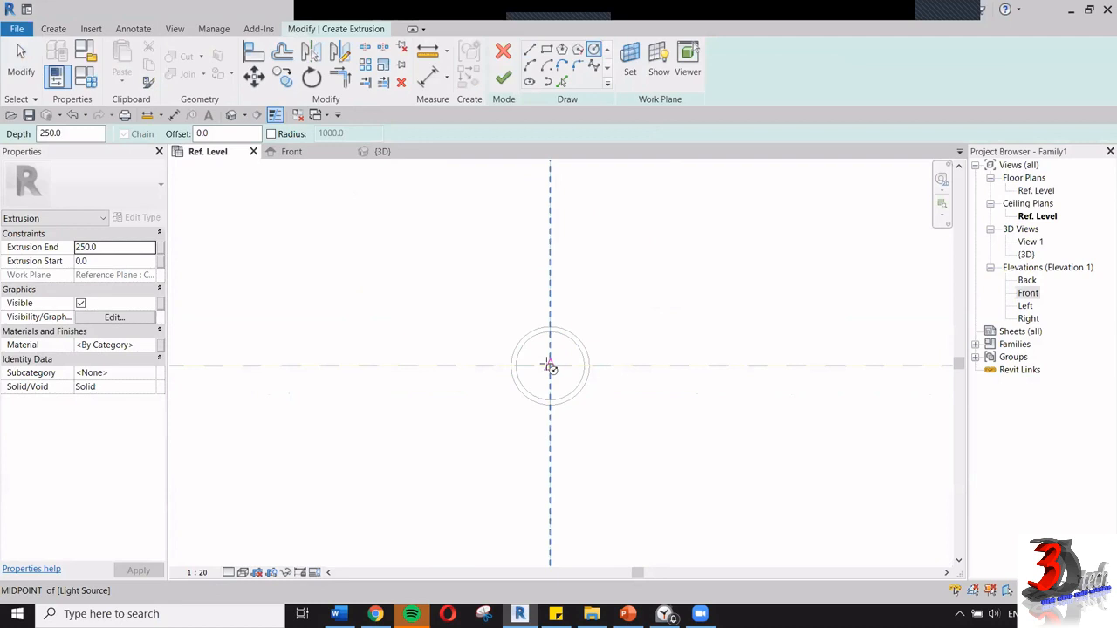
pyautogui.scroll(2, 550, 366)
pyautogui.click(550, 366)
pyautogui.click(582, 384)
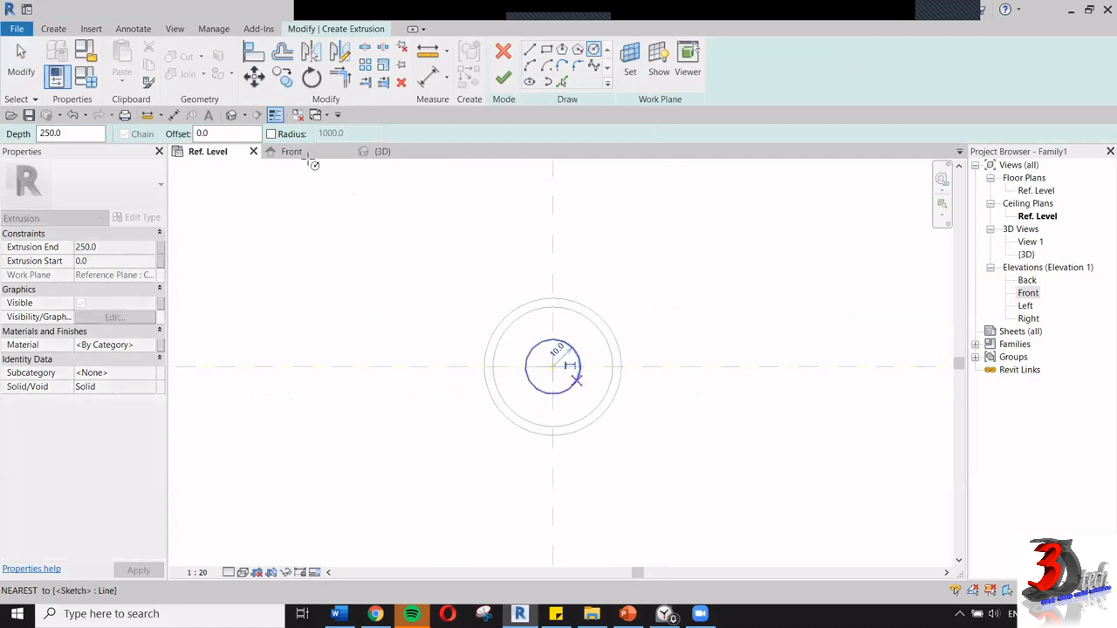
pyautogui.press('Escape')
pyautogui.press('Escape')
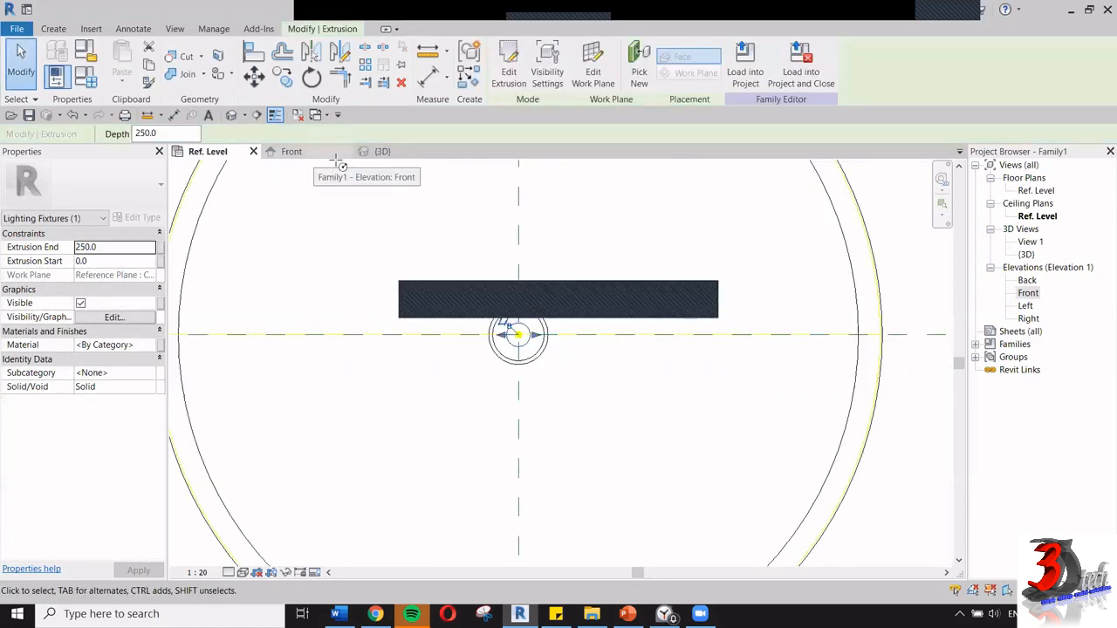
pyautogui.click(414, 224)
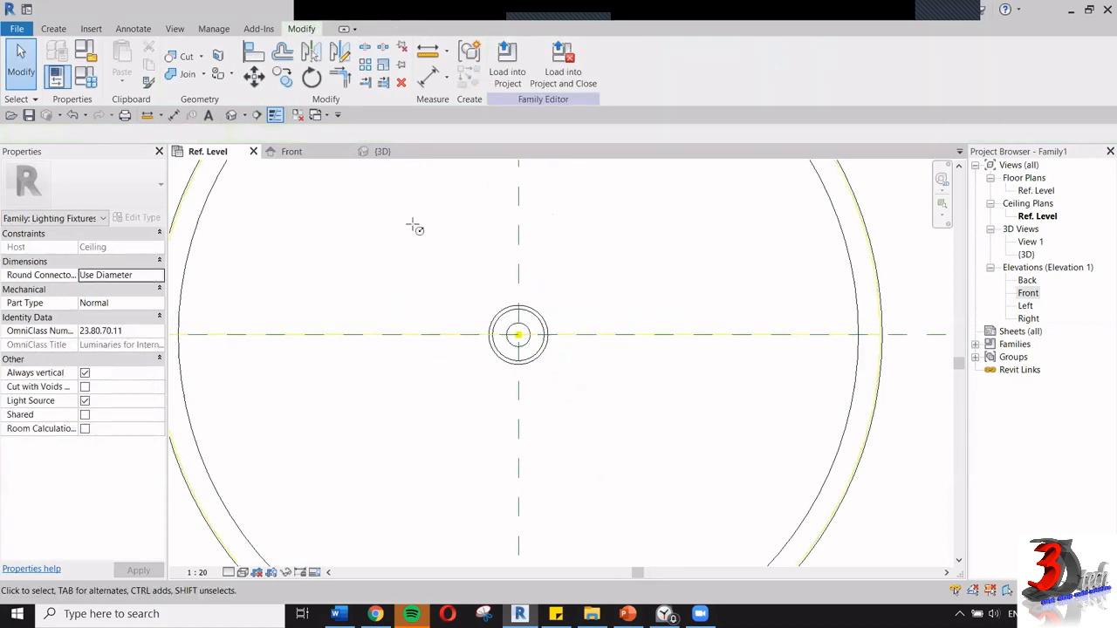
# - In the Front view, stretch the rod extrusion to run from the ceiling line (0) down to the upper lampshade reference plane (-750)
pyautogui.click(293, 152)
pyautogui.scroll(-6, 549, 285)
pyautogui.scroll(4, 549, 285)
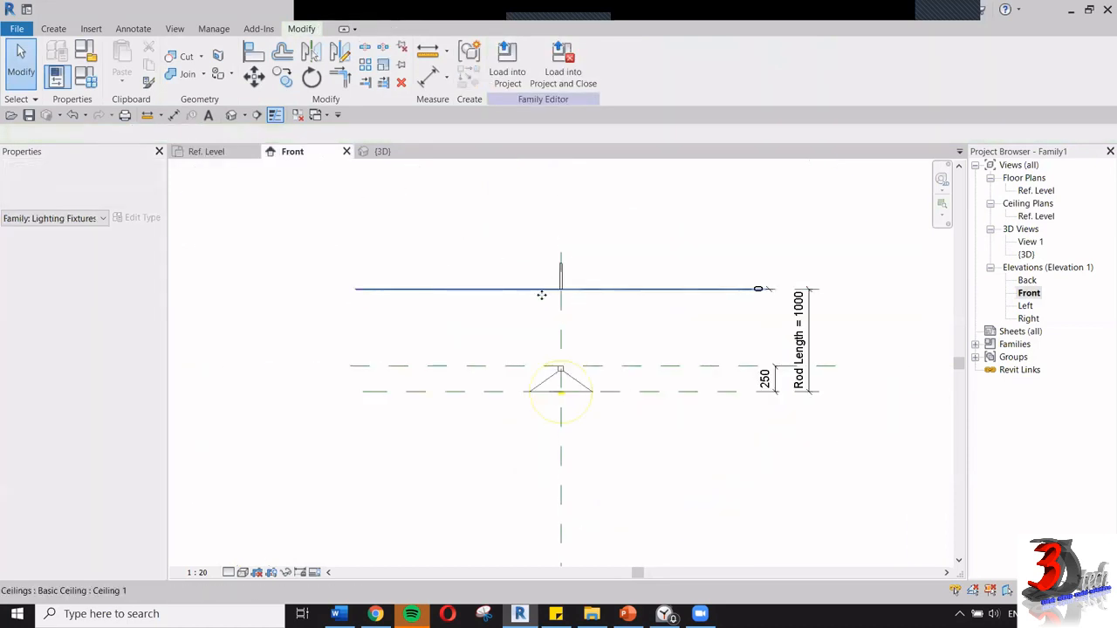
pyautogui.click(540, 282)
pyautogui.moveTo(542, 293); pyautogui.dragTo(545, 449)
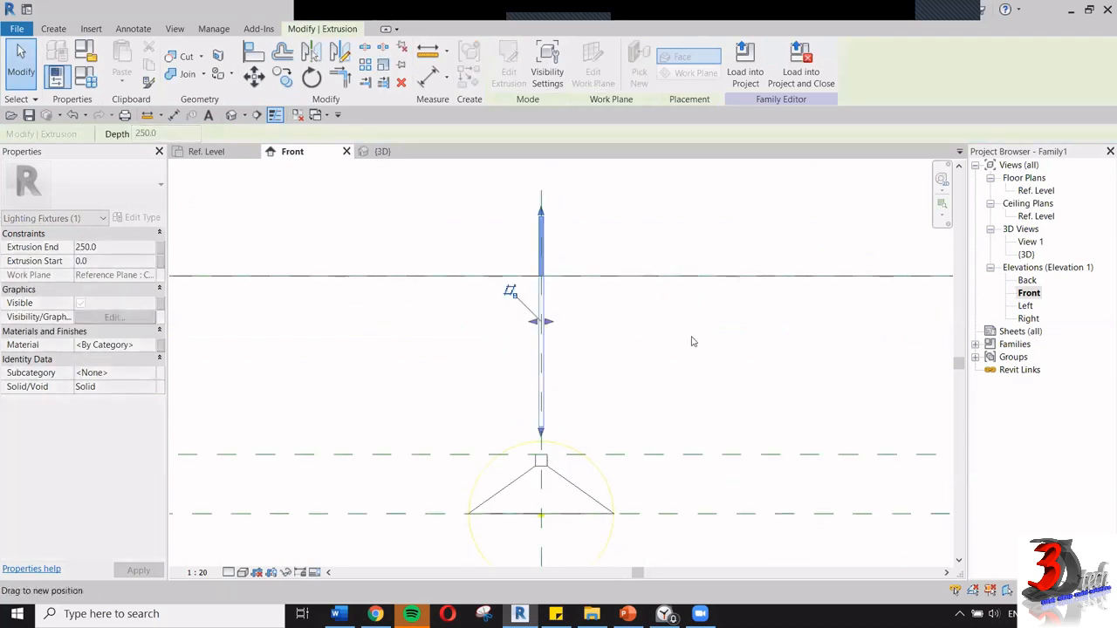
pyautogui.moveTo(542, 212); pyautogui.dragTo(544, 272)
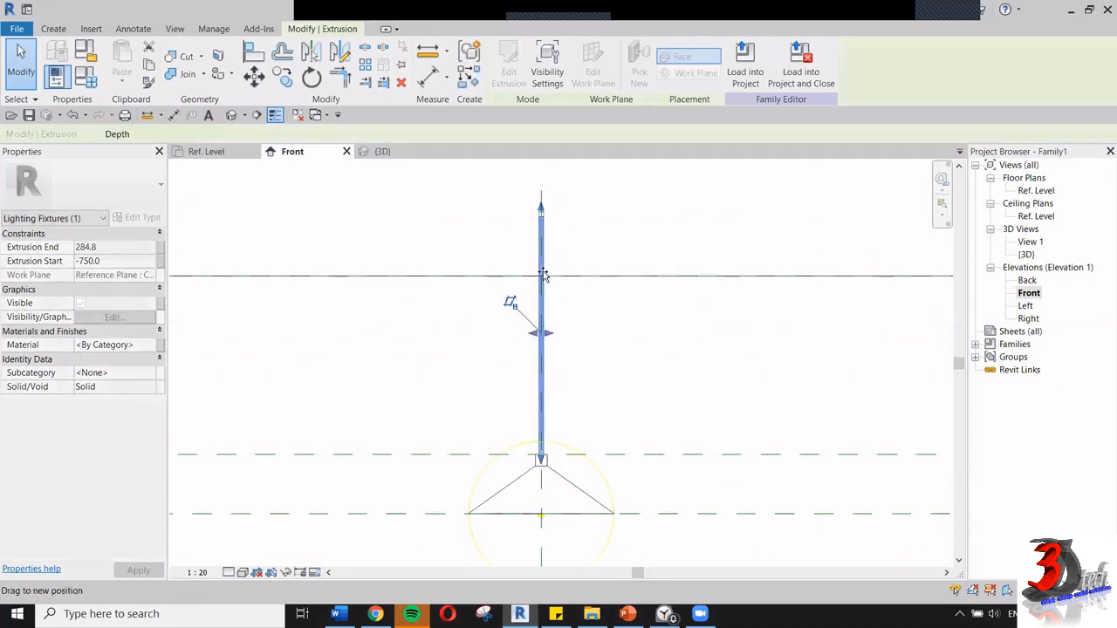
pyautogui.click(638, 365)
pyautogui.scroll(-2, 638, 365)
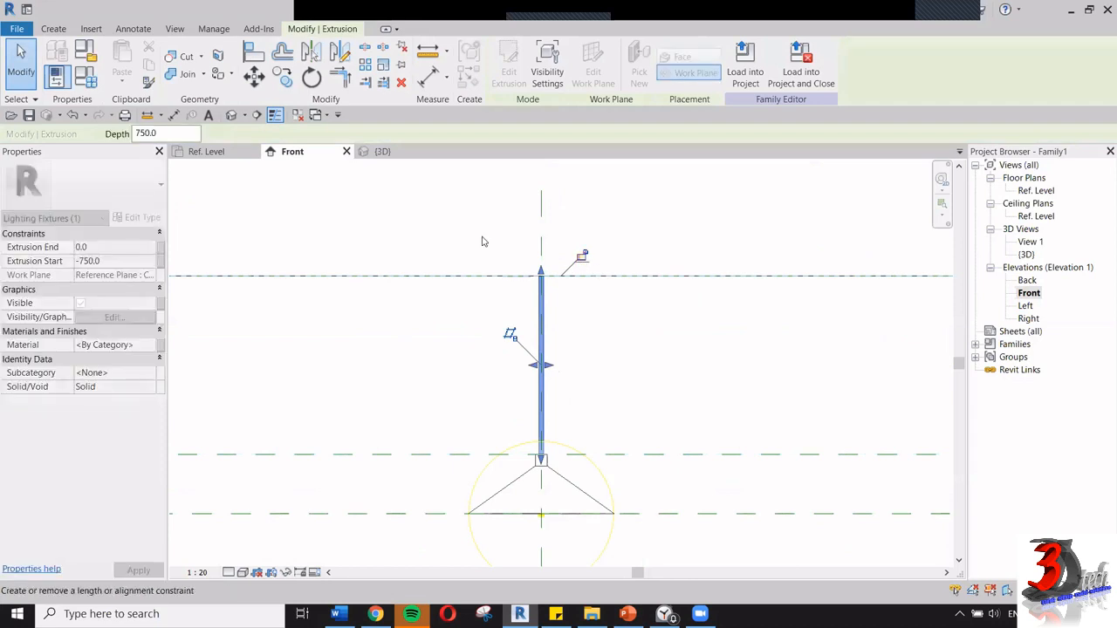
# - Set the 3D view's visual style to Shaded and inspect the rod and lampshade from below and above the ceiling
pyautogui.click(385, 152)
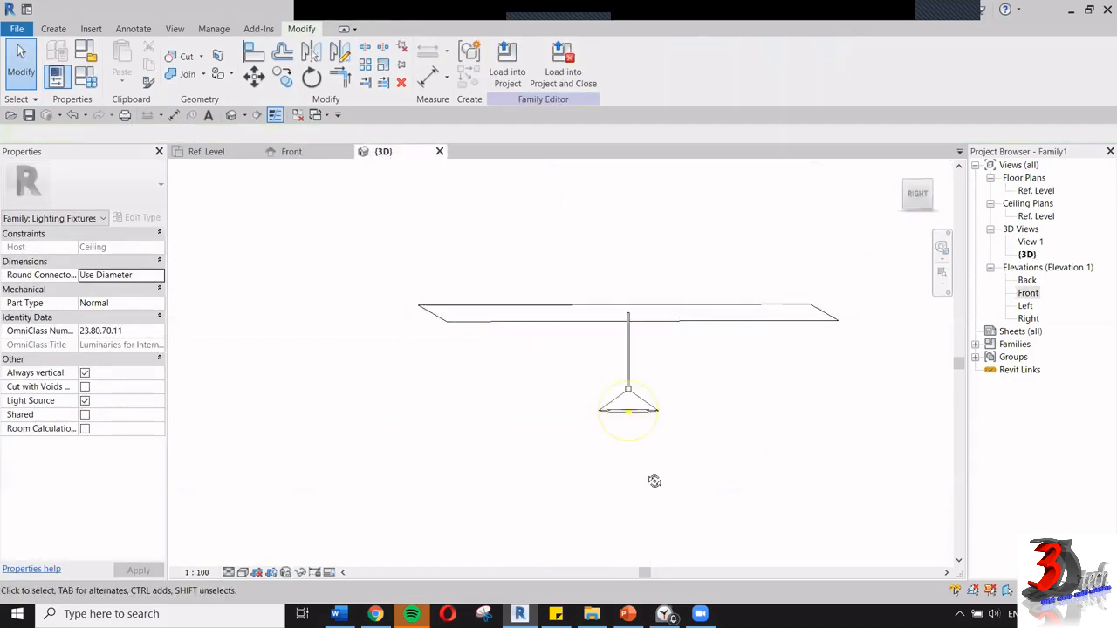
pyautogui.keyDown('shift'); pyautogui.moveTo(656, 481); pyautogui.dragTo(646, 402, button='middle'); pyautogui.keyUp('shift')
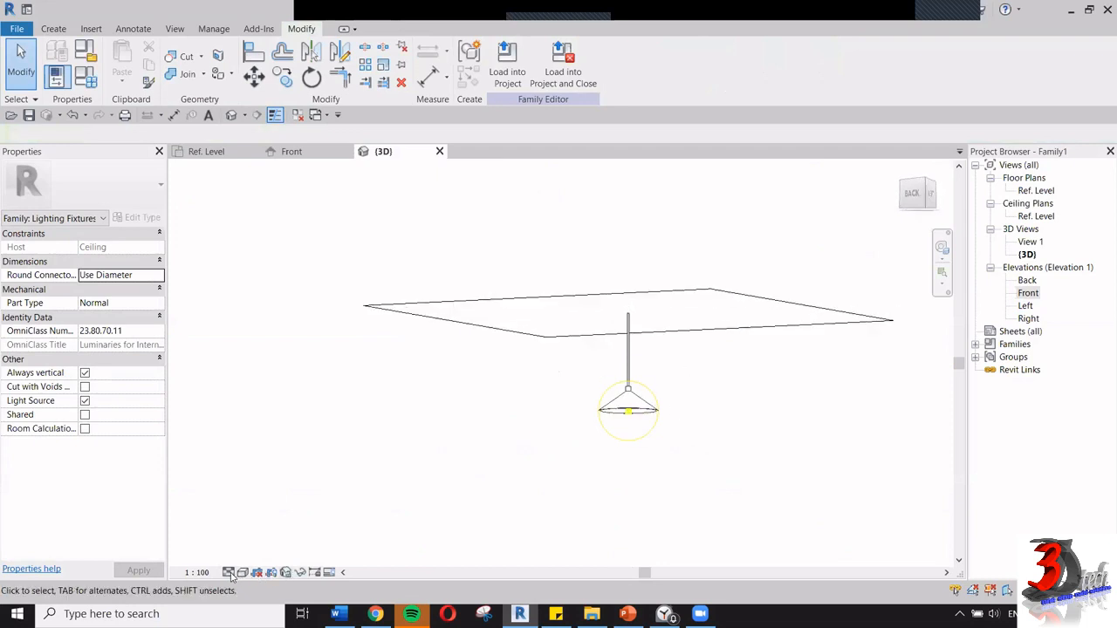
pyautogui.click(243, 572)
pyautogui.click(245, 572)
pyautogui.click(244, 571)
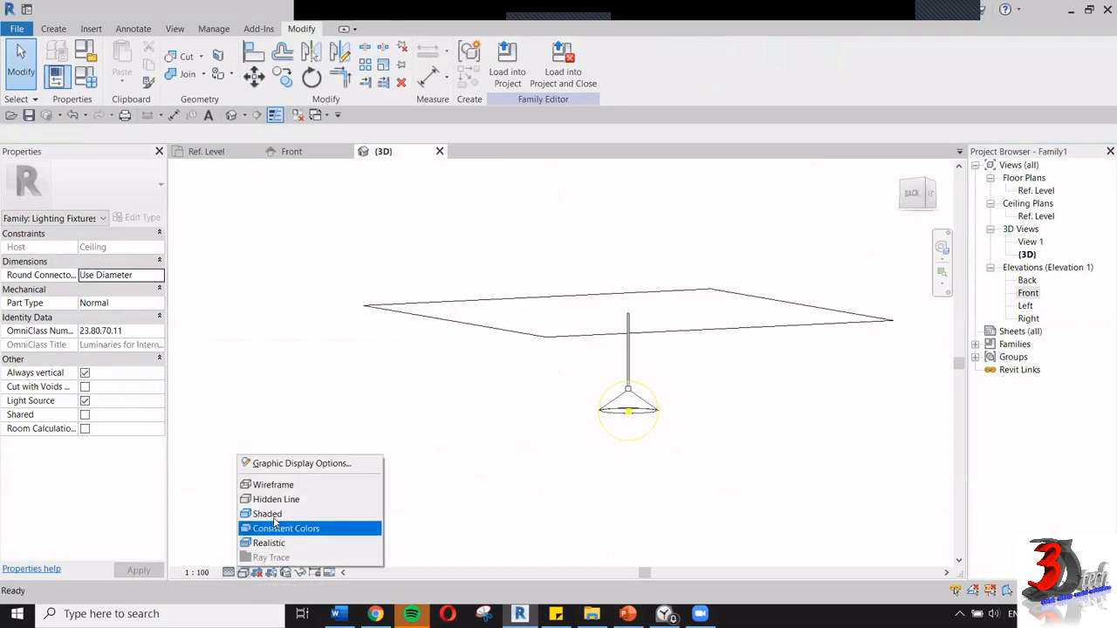
pyautogui.click(271, 513)
pyautogui.keyDown('shift'); pyautogui.moveTo(732, 412); pyautogui.dragTo(686, 381, button='middle'); pyautogui.keyUp('shift')
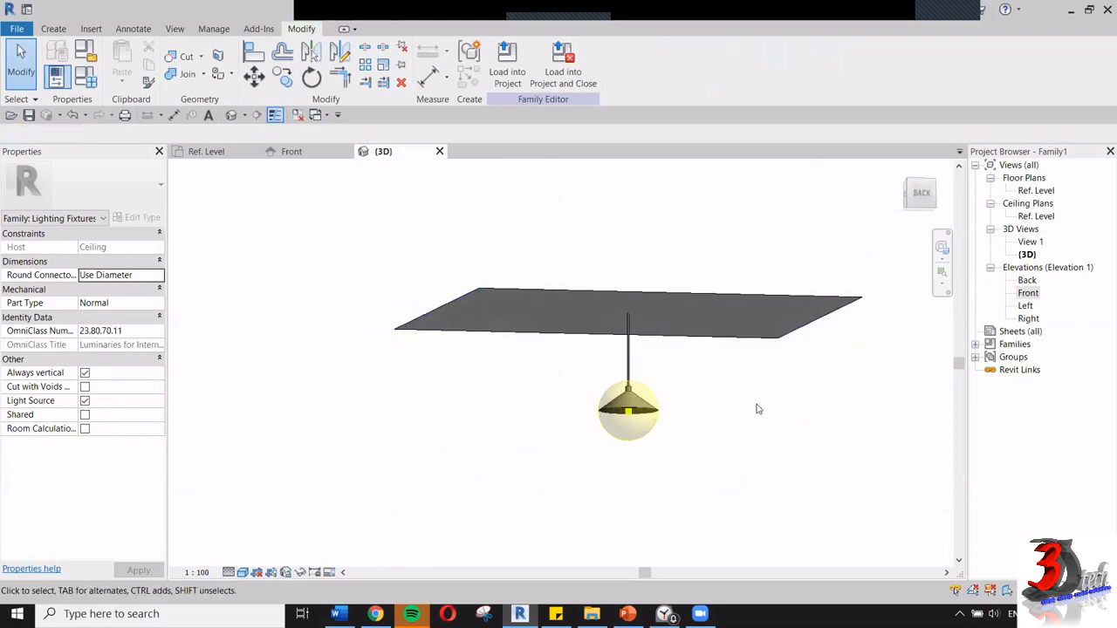
pyautogui.keyDown('shift'); pyautogui.moveTo(757, 410); pyautogui.dragTo(742, 321, button='middle'); pyautogui.keyUp('shift')
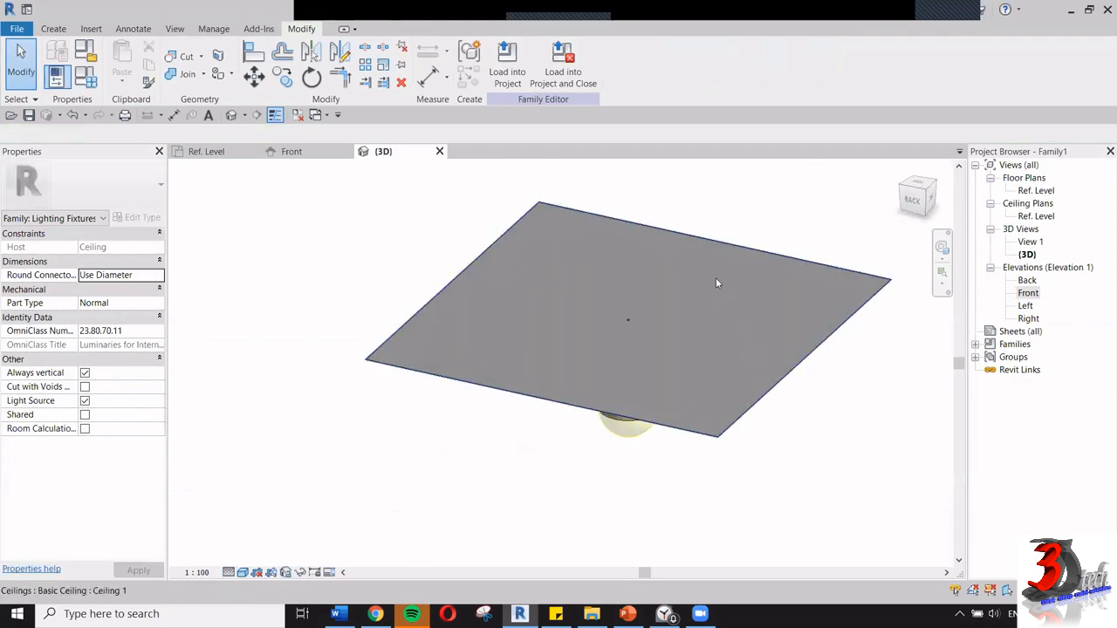
pyautogui.scroll(4, 715, 279)
pyautogui.scroll(-5, 552, 378)
pyautogui.keyDown('shift'); pyautogui.moveTo(654, 492); pyautogui.dragTo(696, 487, button='middle'); pyautogui.keyUp('shift')
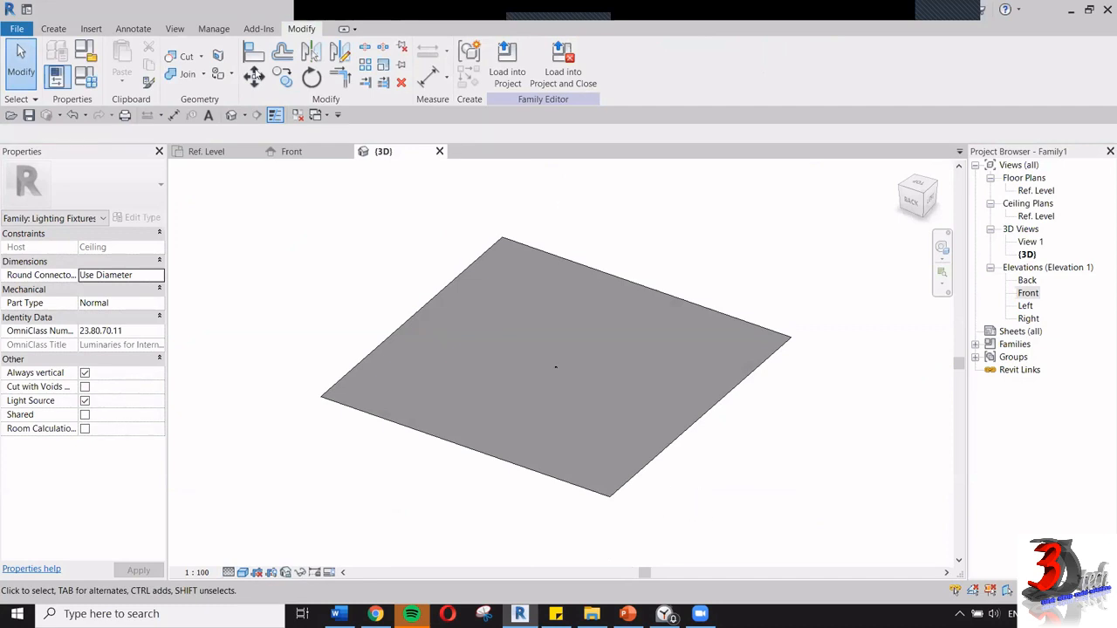
pyautogui.click(60, 31)
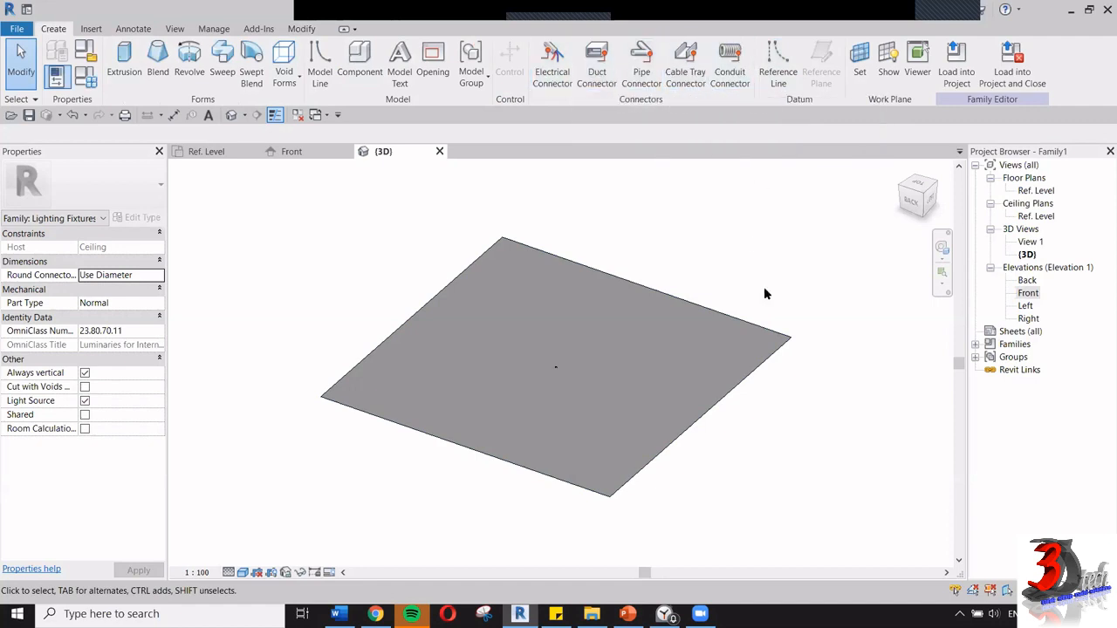
# - Place a Power - Unbalanced electrical connector on the circular upper face of the rod at the ceiling
pyautogui.keyDown('shift'); pyautogui.moveTo(773, 260); pyautogui.dragTo(669, 163, button='middle'); pyautogui.keyUp('shift')
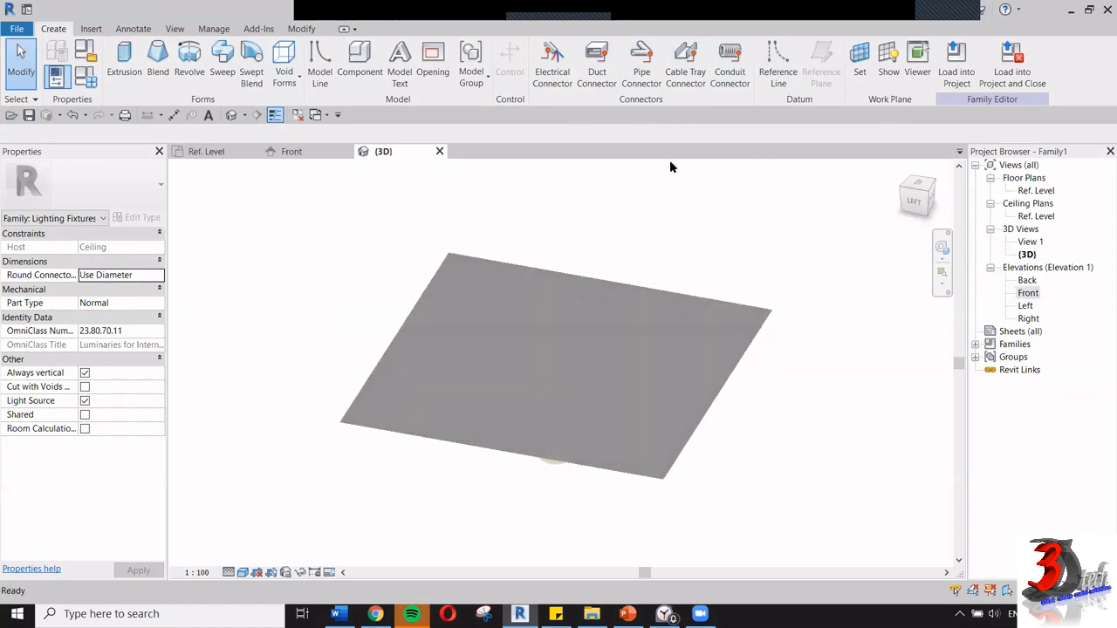
pyautogui.click(559, 72)
pyautogui.scroll(5, 631, 317)
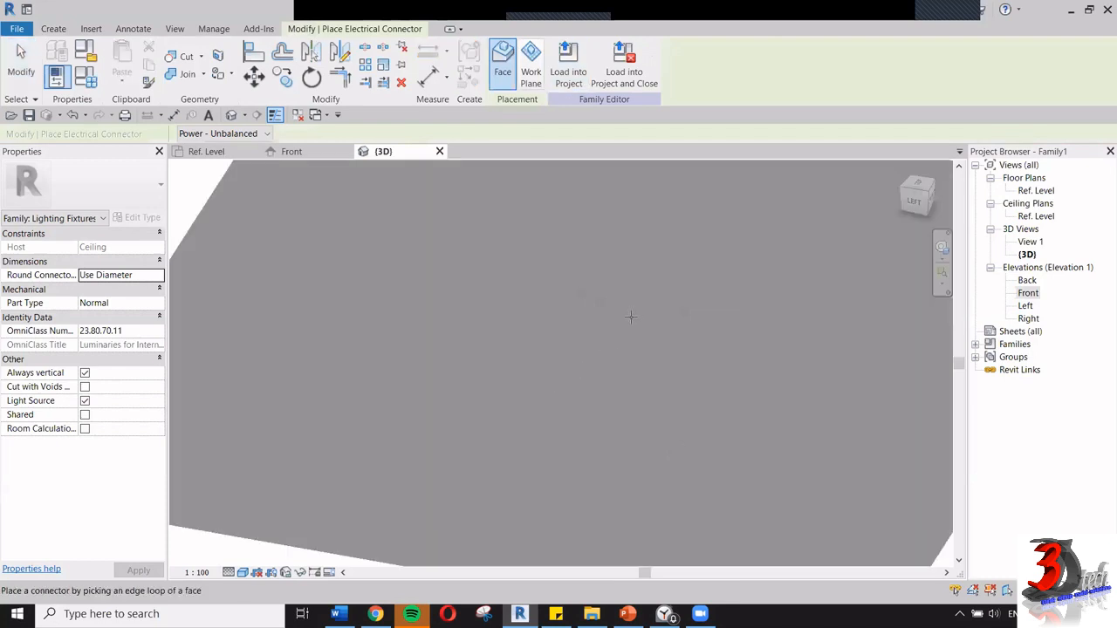
pyautogui.scroll(2, 634, 297)
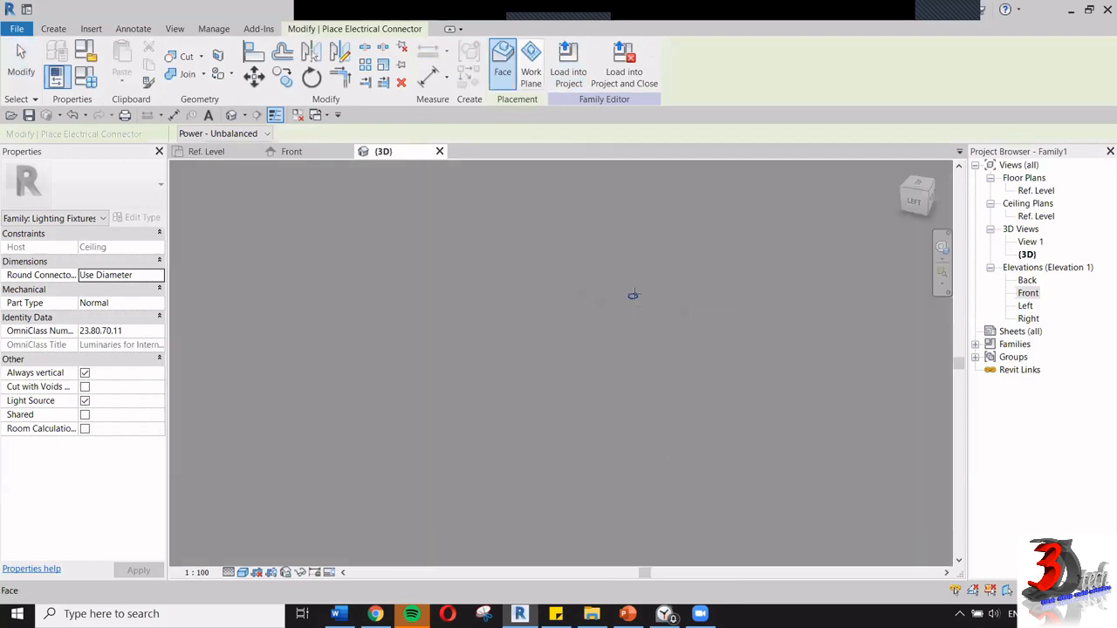
pyautogui.scroll(-5, 633, 295)
pyautogui.keyDown('shift'); pyautogui.moveTo(646, 310); pyautogui.dragTo(668, 276, button='middle'); pyautogui.keyUp('shift')
pyautogui.press('Escape')
# - Examine the electrical connector at the ceiling from several sides and review its system type and load properties
pyautogui.scroll(3, 673, 297)
pyautogui.keyDown('shift'); pyautogui.moveTo(676, 392); pyautogui.dragTo(675, 400, button='middle'); pyautogui.keyUp('shift')
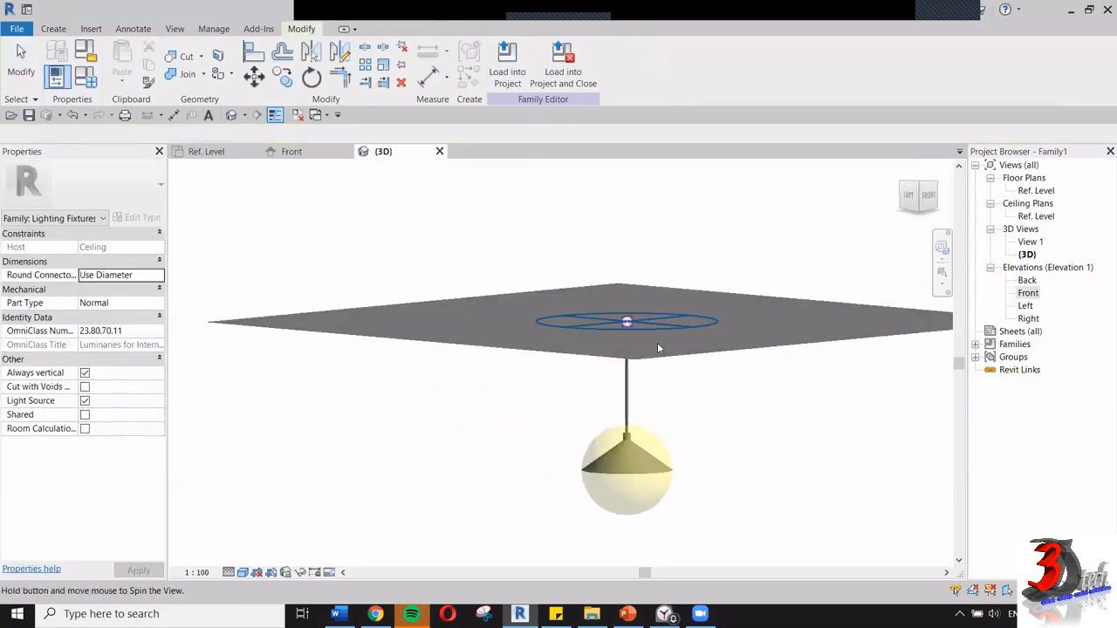
pyautogui.keyDown('shift'); pyautogui.moveTo(657, 349); pyautogui.dragTo(658, 344, button='middle'); pyautogui.keyUp('shift')
pyautogui.click(658, 343)
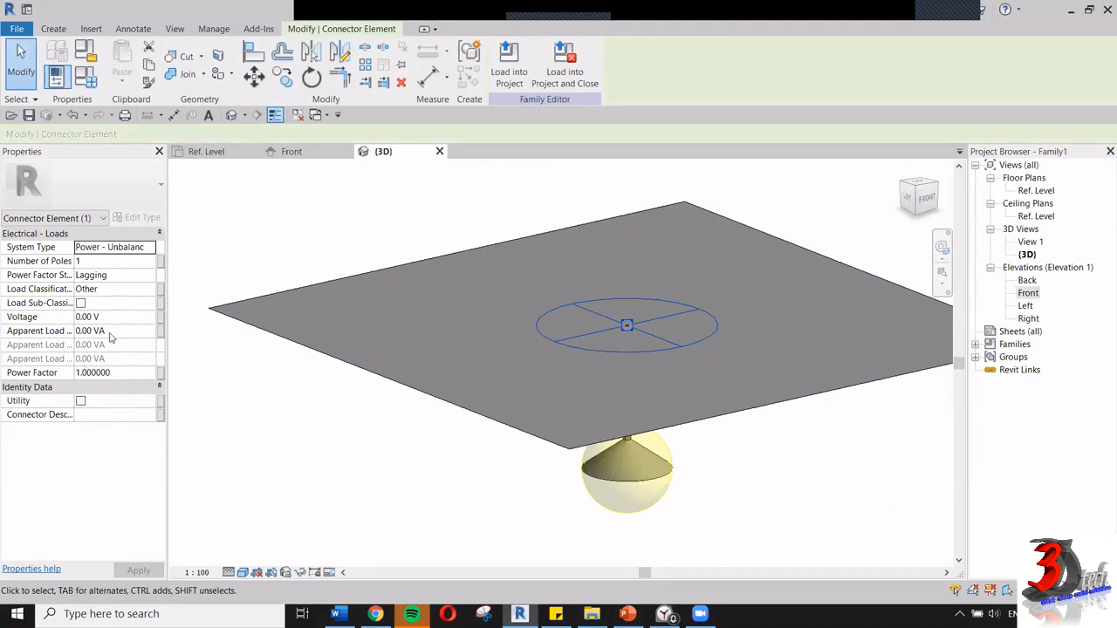
pyautogui.click(153, 247)
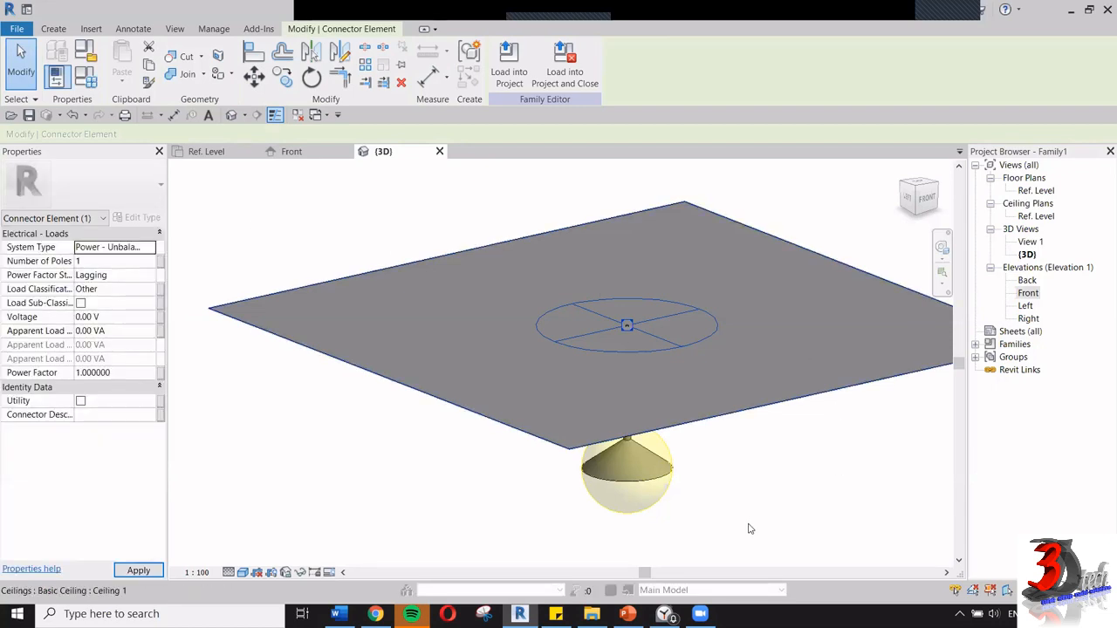
pyautogui.keyDown('shift'); pyautogui.moveTo(803, 399); pyautogui.dragTo(671, 355, button='middle'); pyautogui.keyUp('shift')
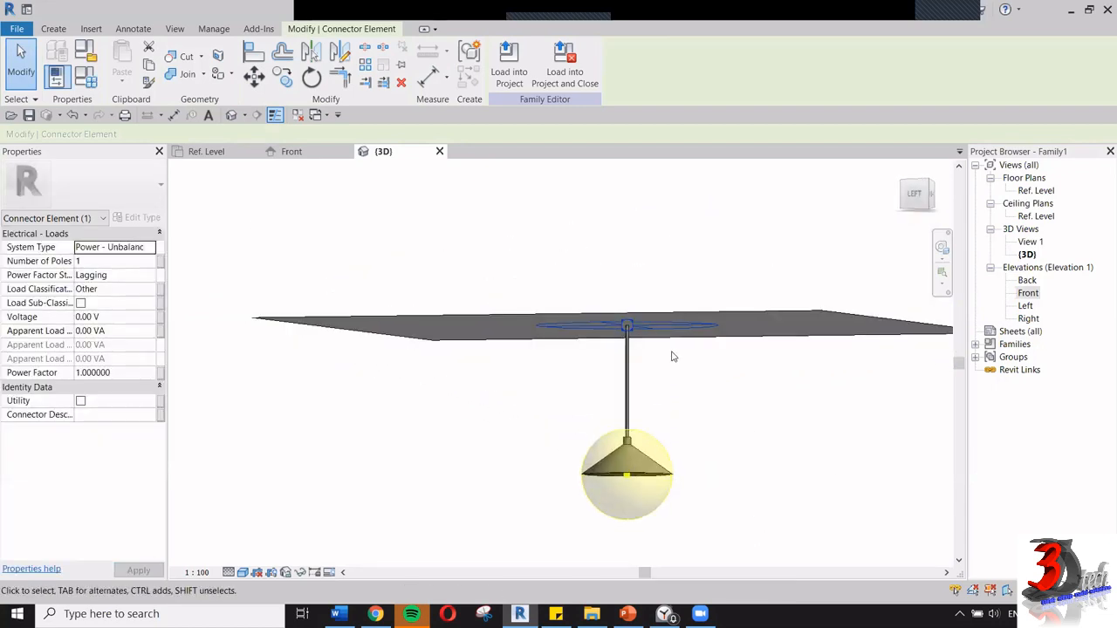
pyautogui.scroll(-3, 541, 444)
pyautogui.keyDown('shift'); pyautogui.moveTo(541, 443); pyautogui.dragTo(598, 407, button='middle'); pyautogui.keyUp('shift')
pyautogui.click(752, 393)
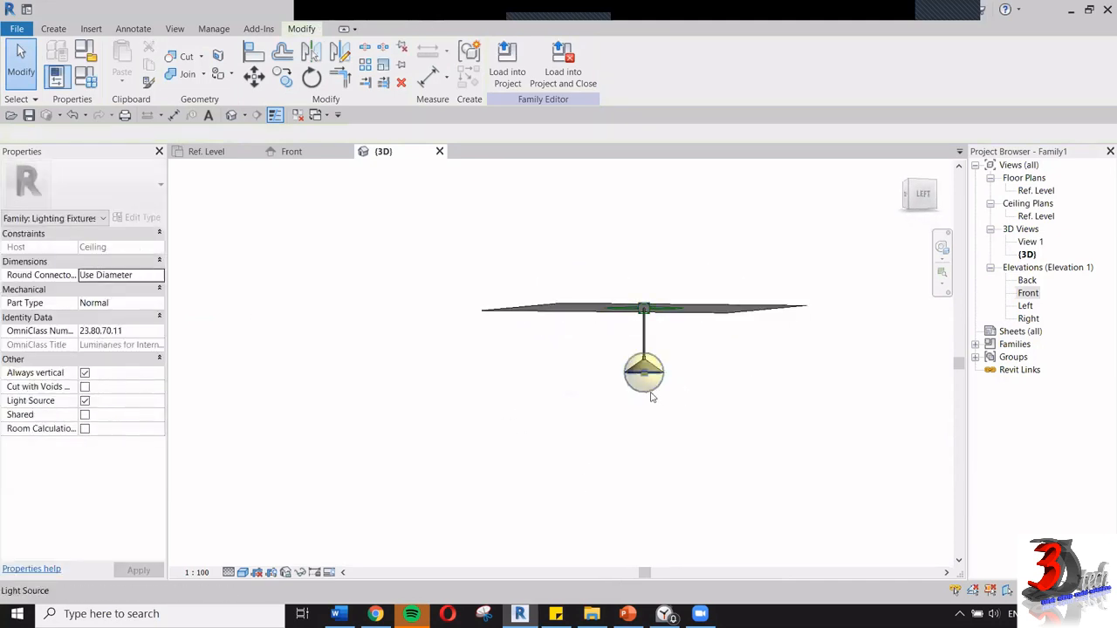
# - Define the light source to emit from a circle shape with a Spot light distribution
pyautogui.click(655, 394)
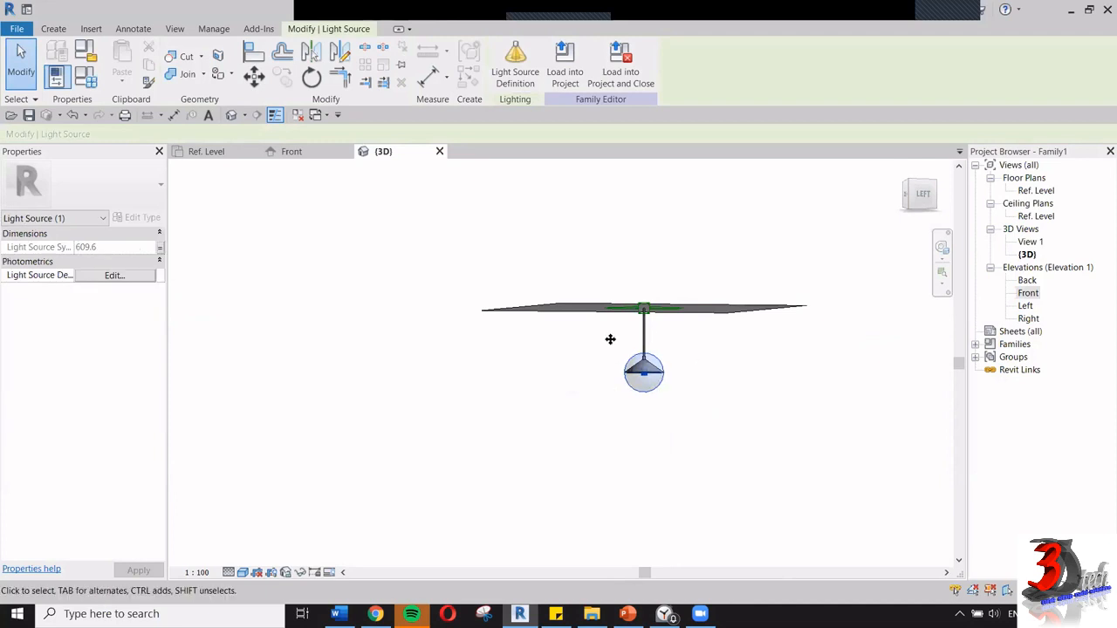
pyautogui.click(673, 410)
pyautogui.click(644, 347)
pyautogui.click(676, 407)
pyautogui.keyDown('shift'); pyautogui.moveTo(725, 459); pyautogui.dragTo(653, 377, button='middle'); pyautogui.keyUp('shift')
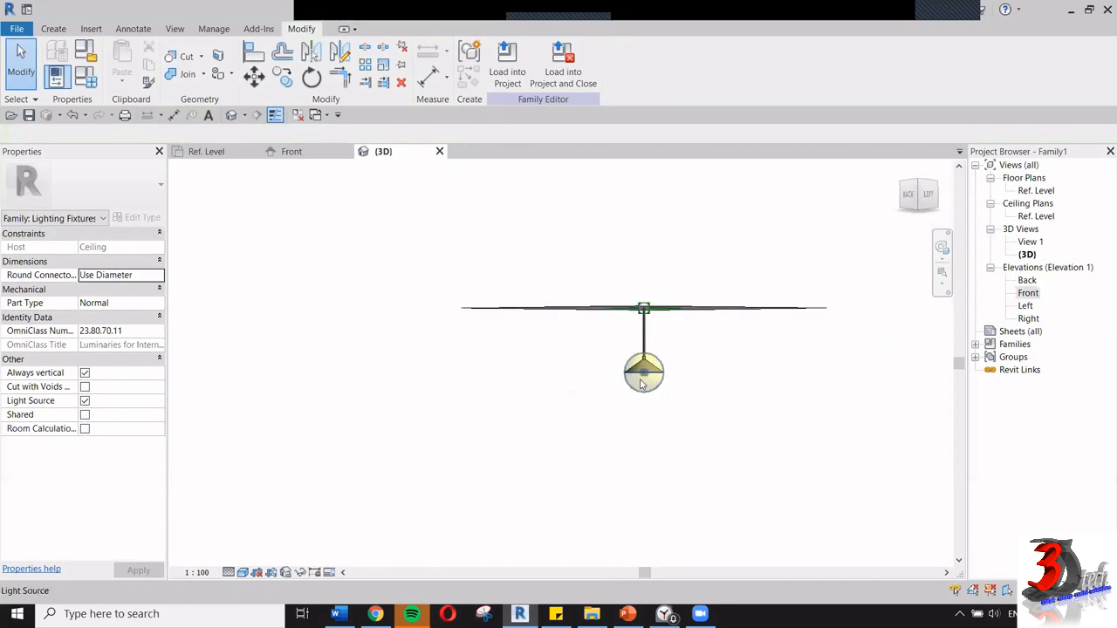
pyautogui.click(641, 384)
pyautogui.keyDown('shift'); pyautogui.moveTo(611, 381); pyautogui.dragTo(519, 324, button='middle'); pyautogui.keyUp('shift')
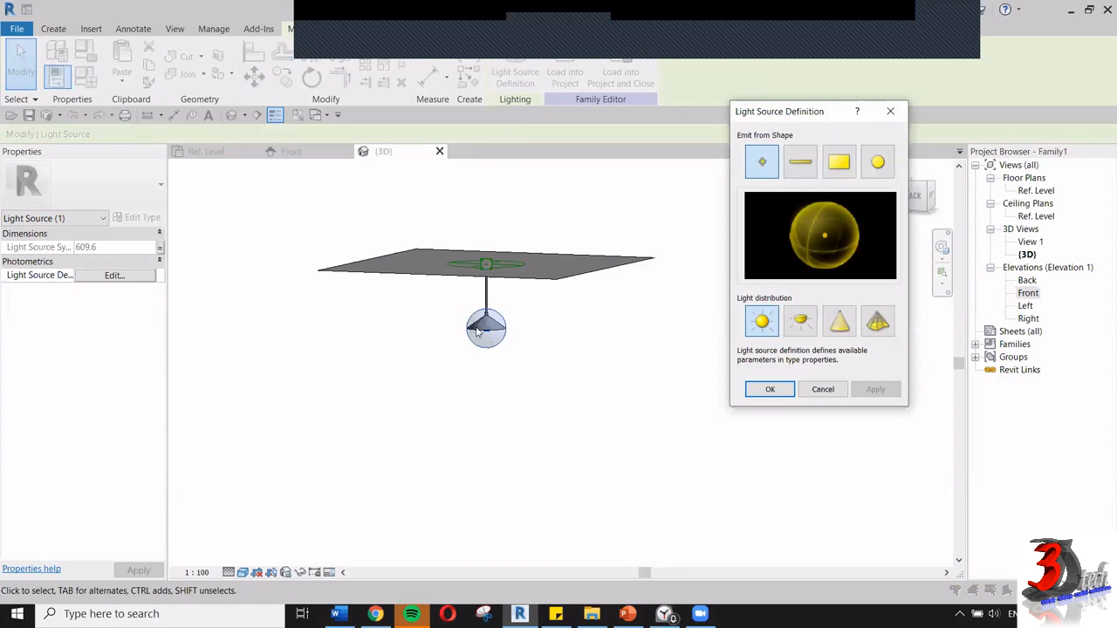
pyautogui.click(877, 162)
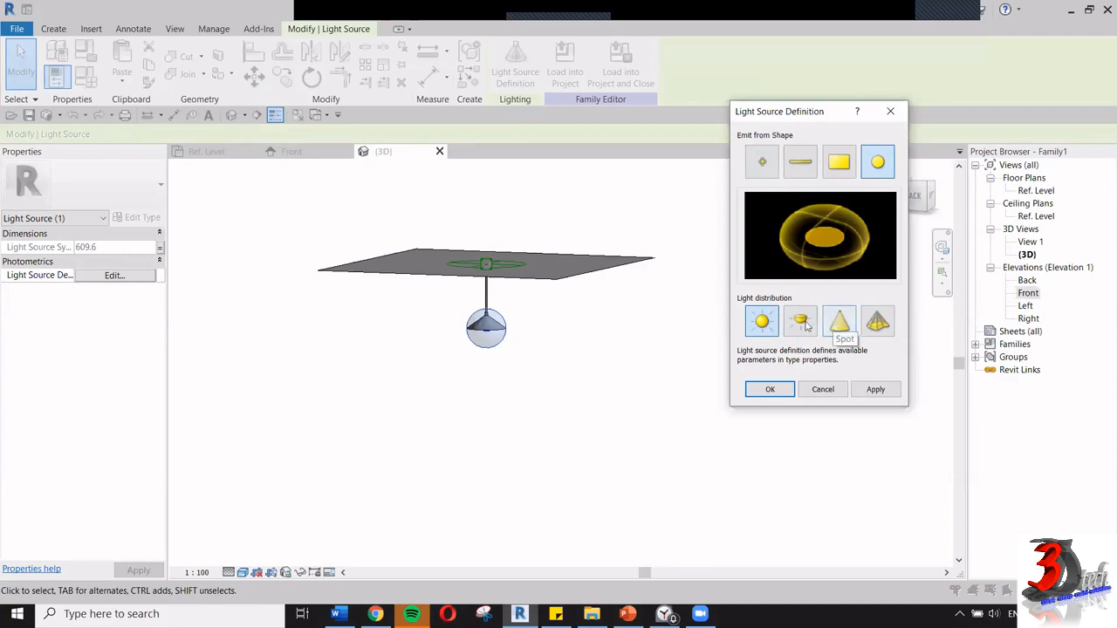
pyautogui.click(837, 324)
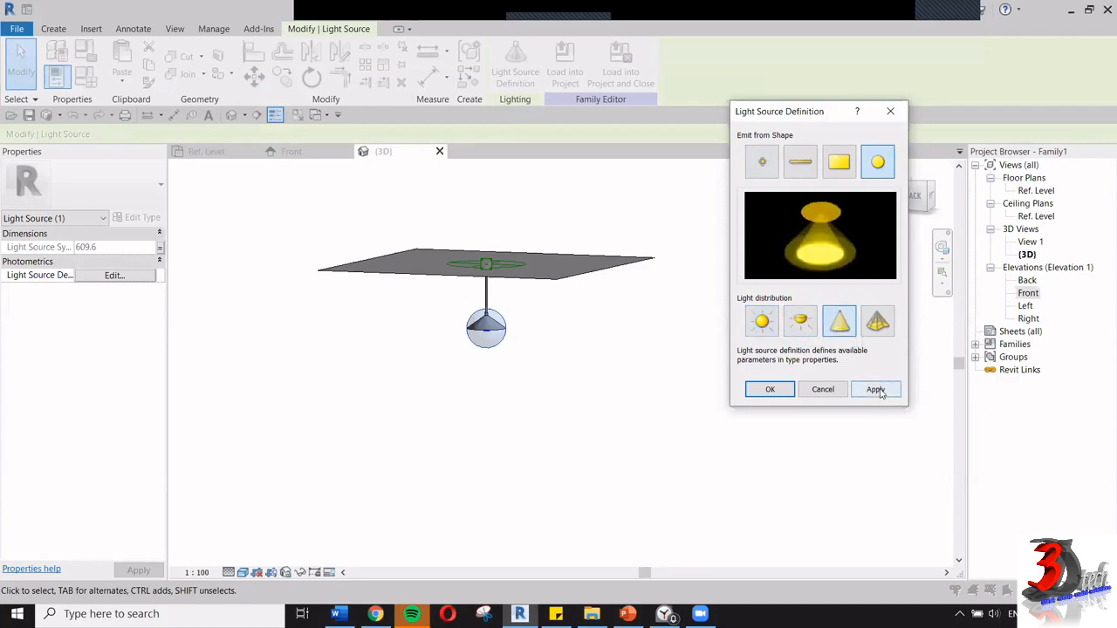
pyautogui.click(875, 389)
pyautogui.click(790, 390)
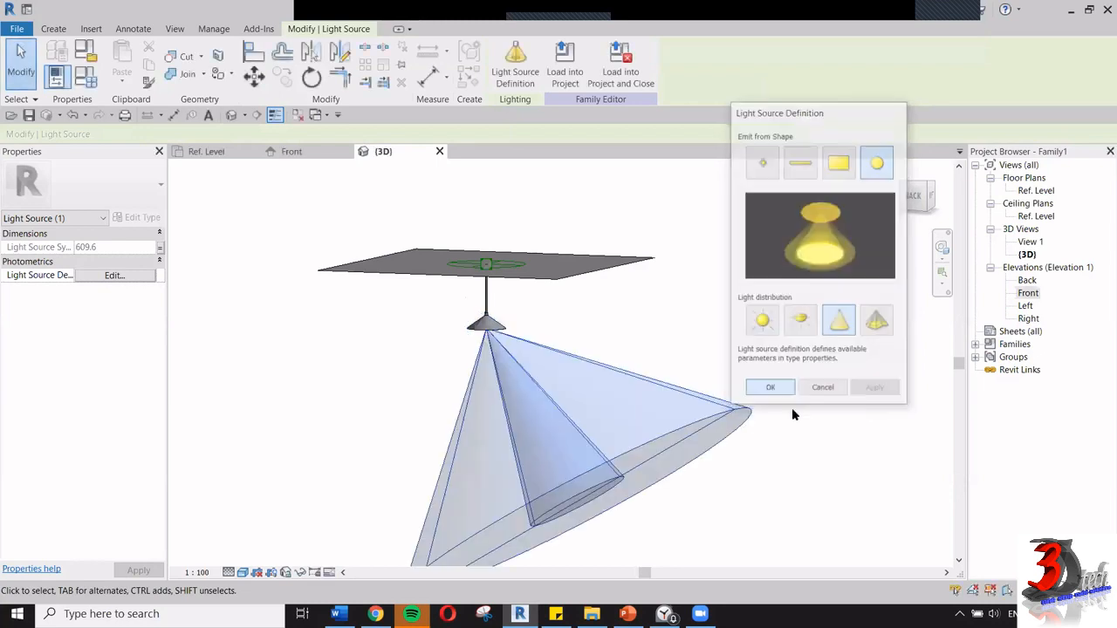
# - Set the light source's Tilt Angle to 90° in the family types so the spot cone points straight down
pyautogui.keyDown('shift'); pyautogui.moveTo(699, 391); pyautogui.dragTo(816, 390, button='middle'); pyautogui.keyUp('shift')
pyautogui.click(761, 357)
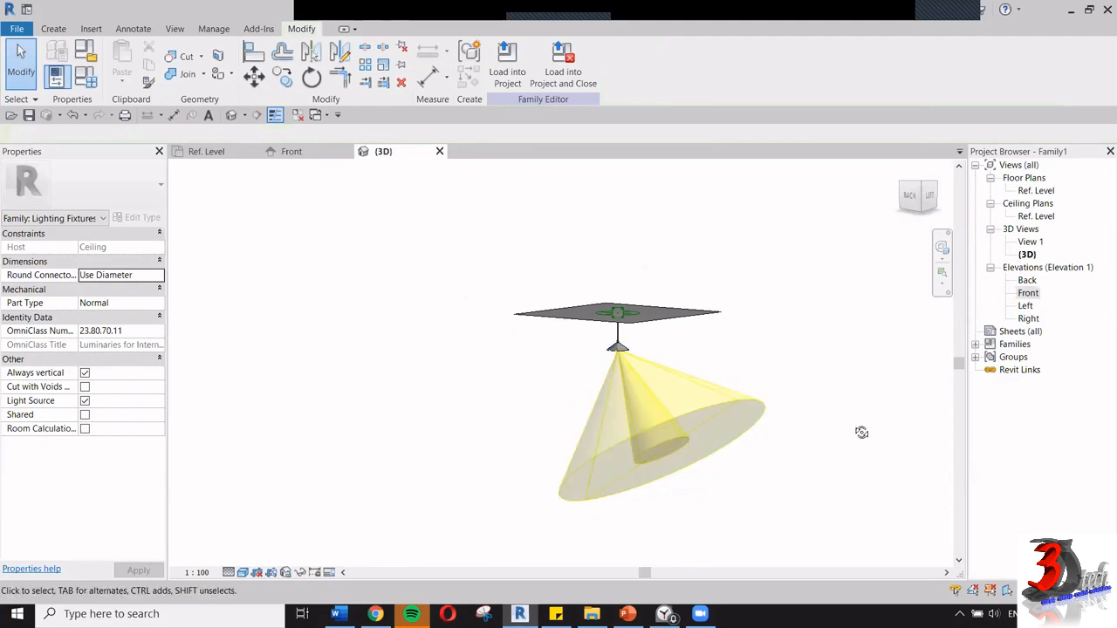
pyautogui.keyDown('shift'); pyautogui.moveTo(860, 431); pyautogui.dragTo(761, 402, button='middle'); pyautogui.keyUp('shift')
pyautogui.click(769, 397)
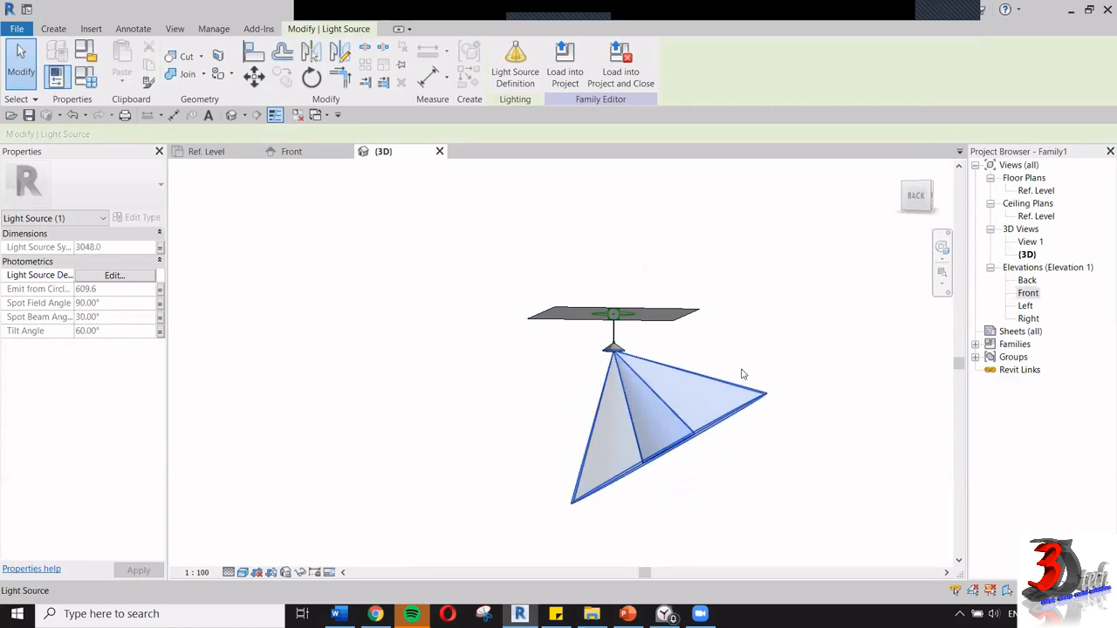
pyautogui.press('Escape')
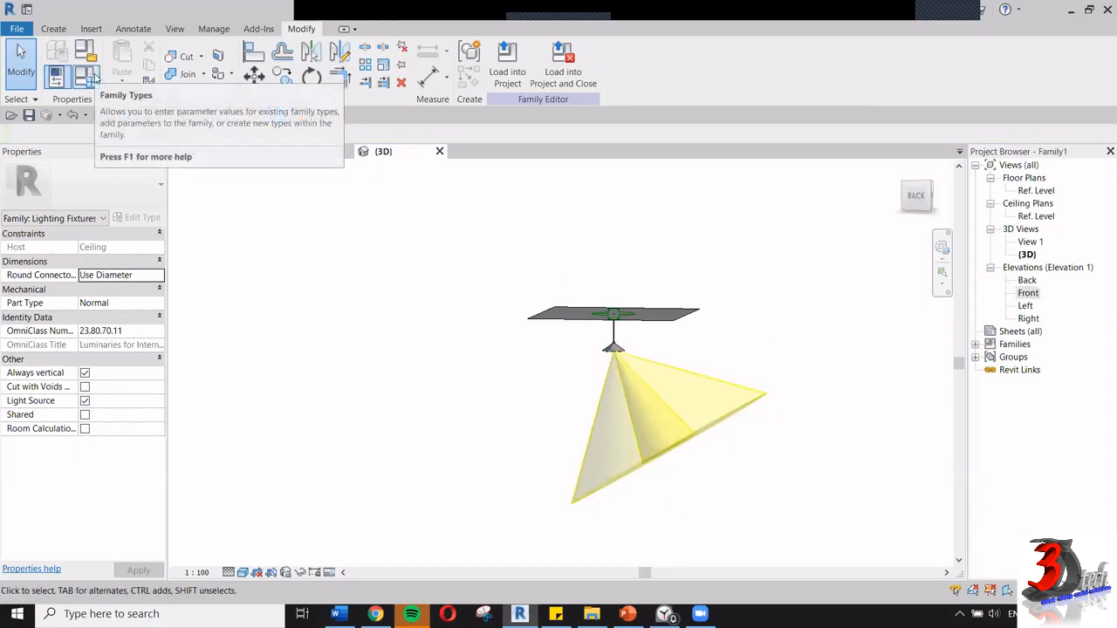
pyautogui.click(95, 77)
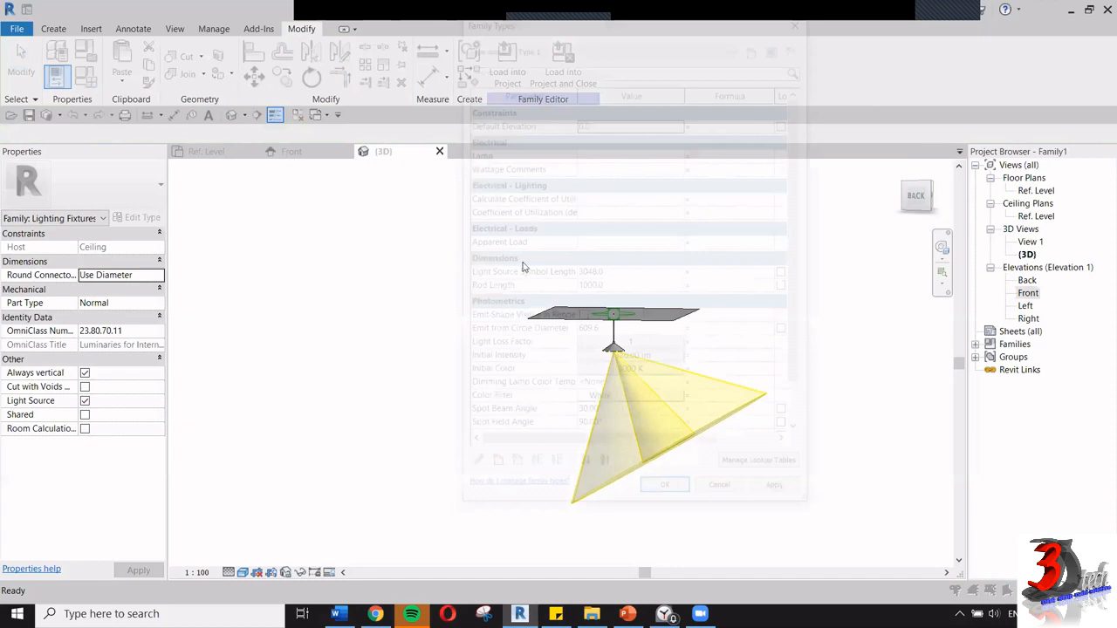
pyautogui.scroll(-1, 527, 395)
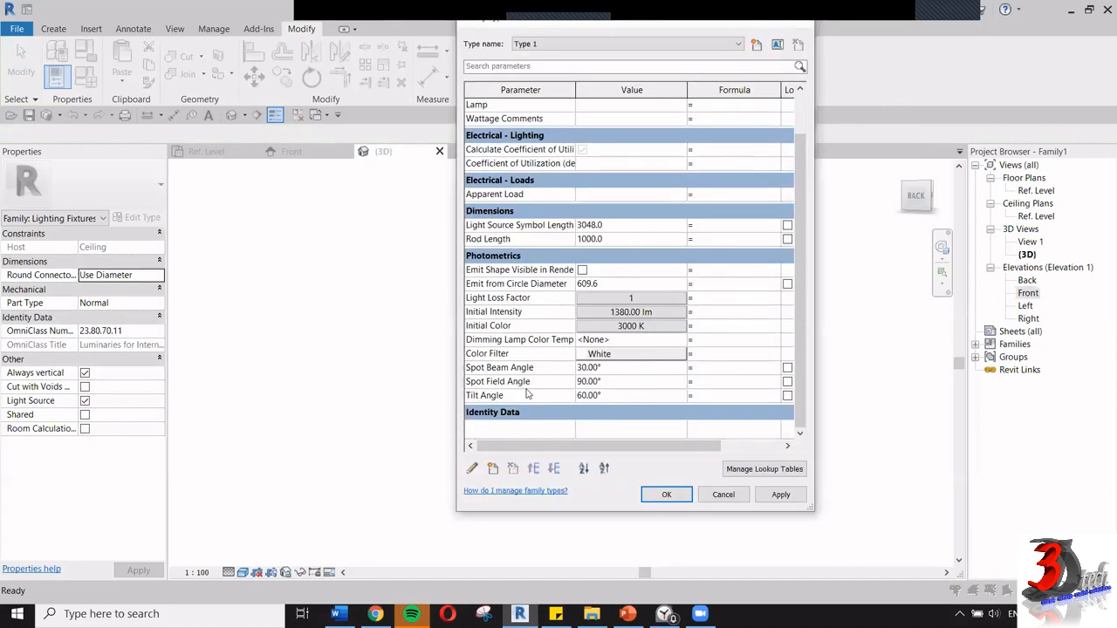
pyautogui.click(611, 394)
pyautogui.write('90')
pyautogui.click(668, 495)
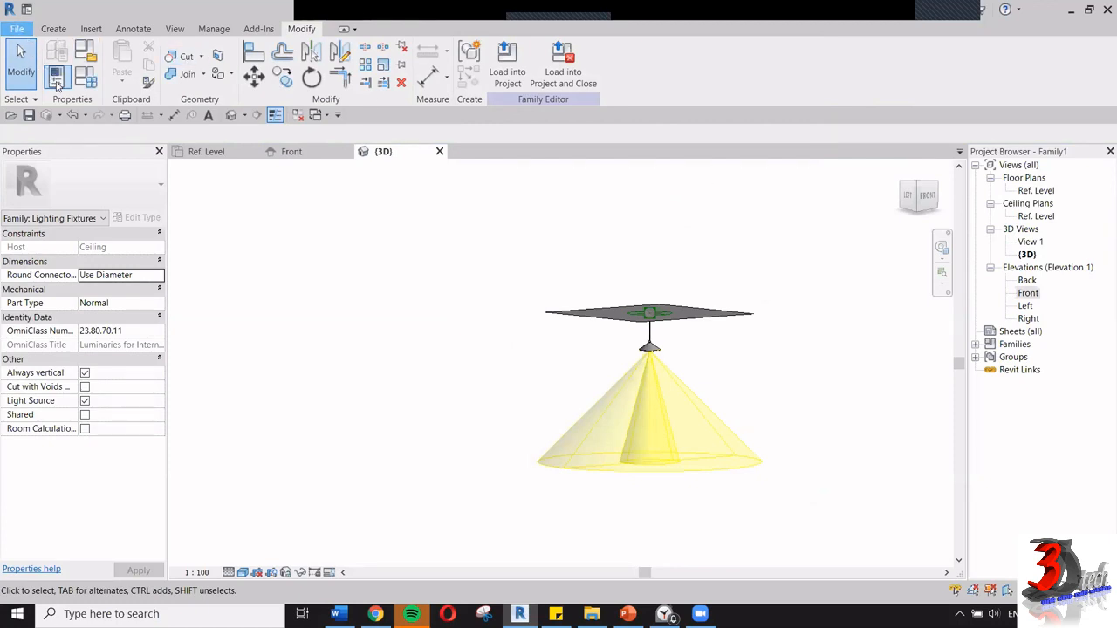
# - Save the family as 3DT_RC_LF in the REVIT CLINIC 3.0 folder
pyautogui.click(17, 29)
pyautogui.moveTo(86, 223)
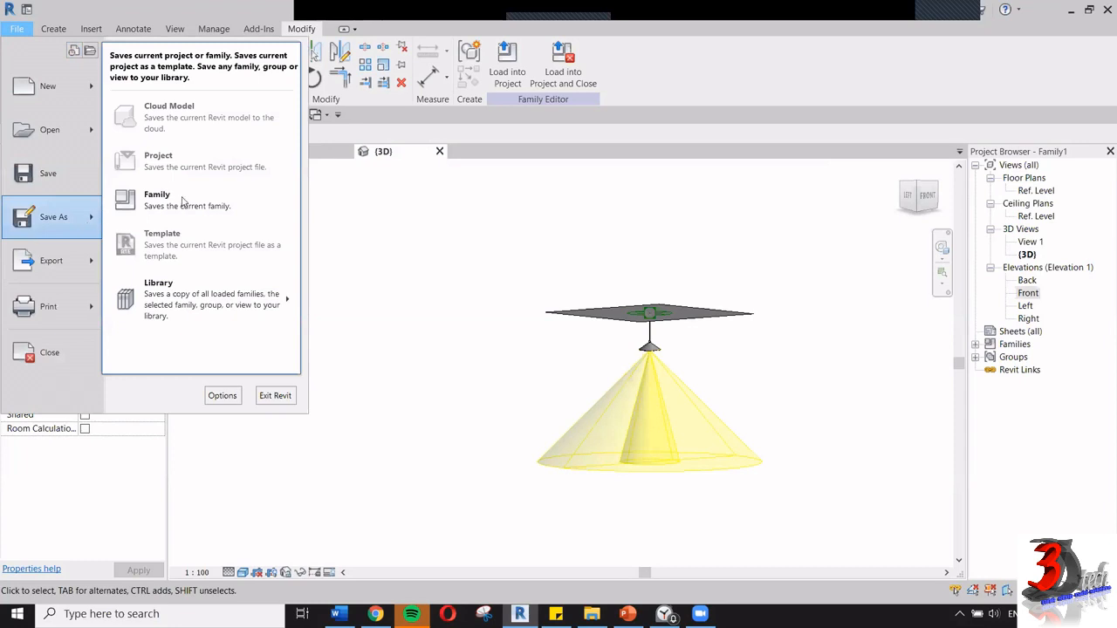
pyautogui.click(208, 202)
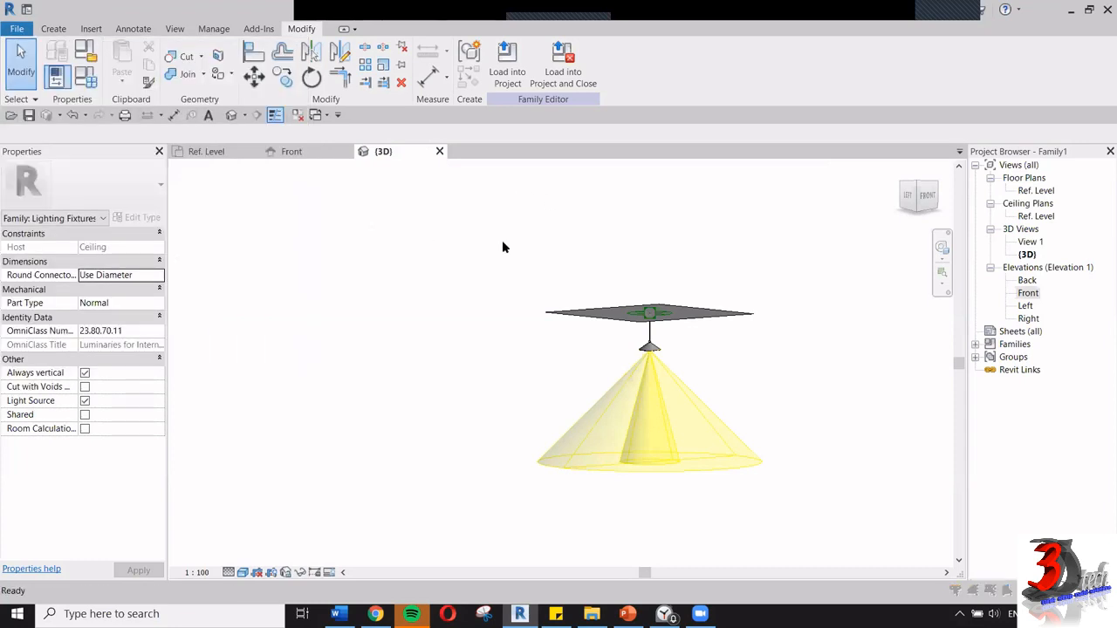
pyautogui.click(725, 170)
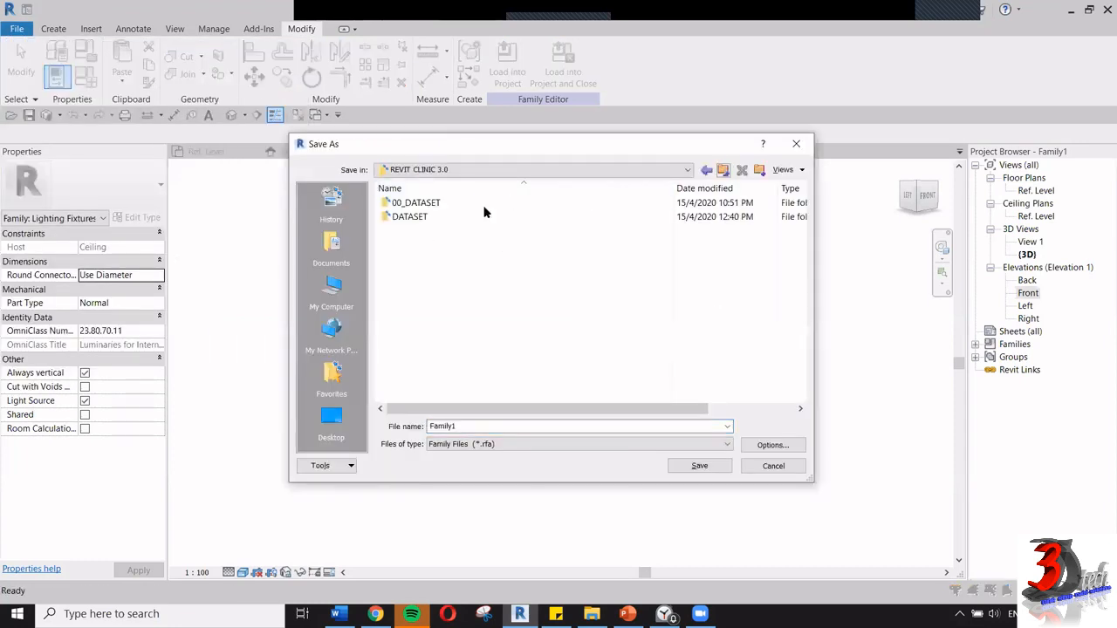
pyautogui.click(722, 170)
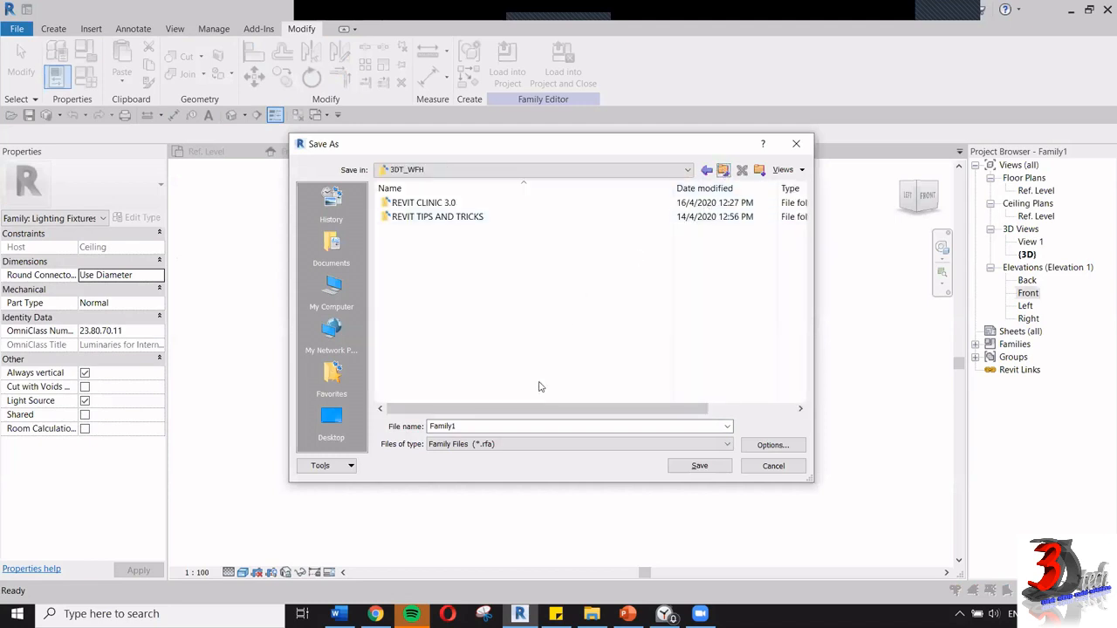
pyautogui.doubleClick(446, 204)
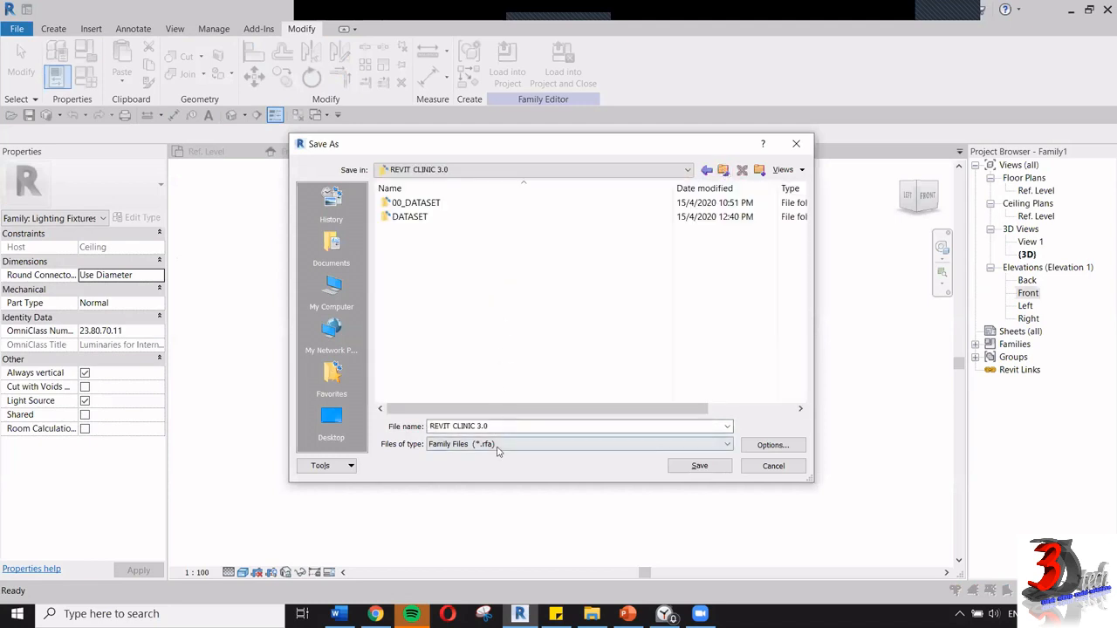
pyautogui.click(504, 430)
pyautogui.press('capslock')
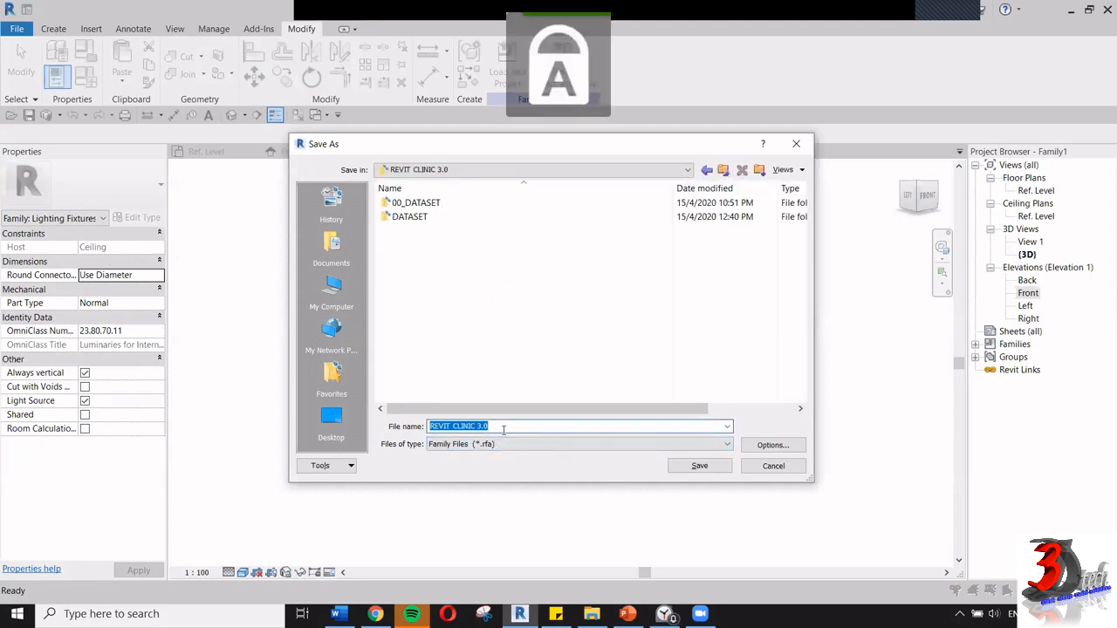
pyautogui.write('3DT_RC_LF')
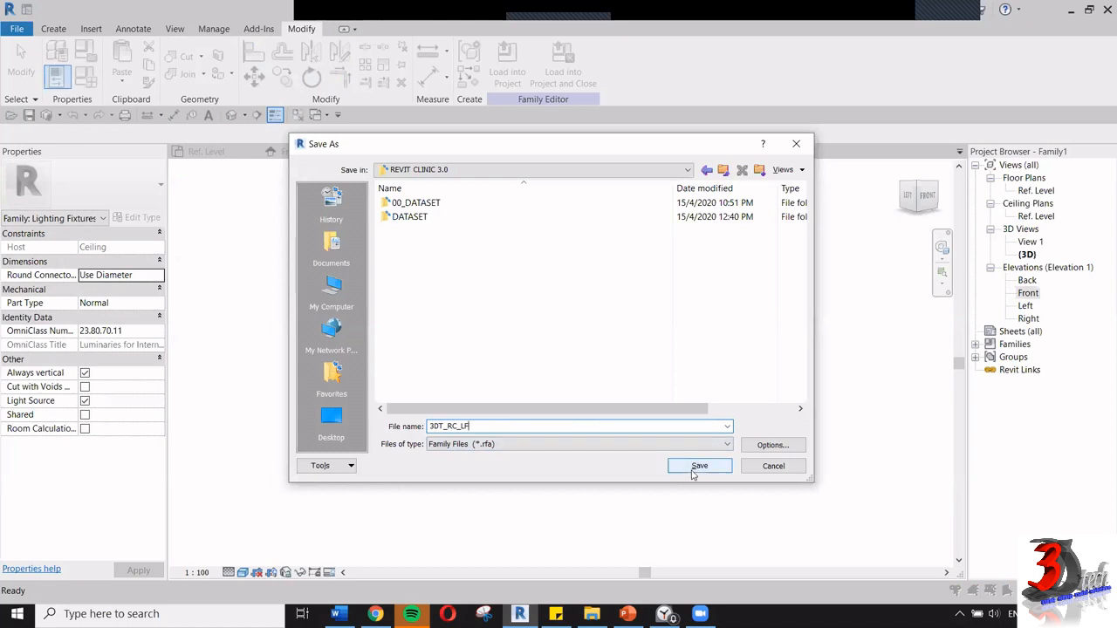
pyautogui.click(694, 468)
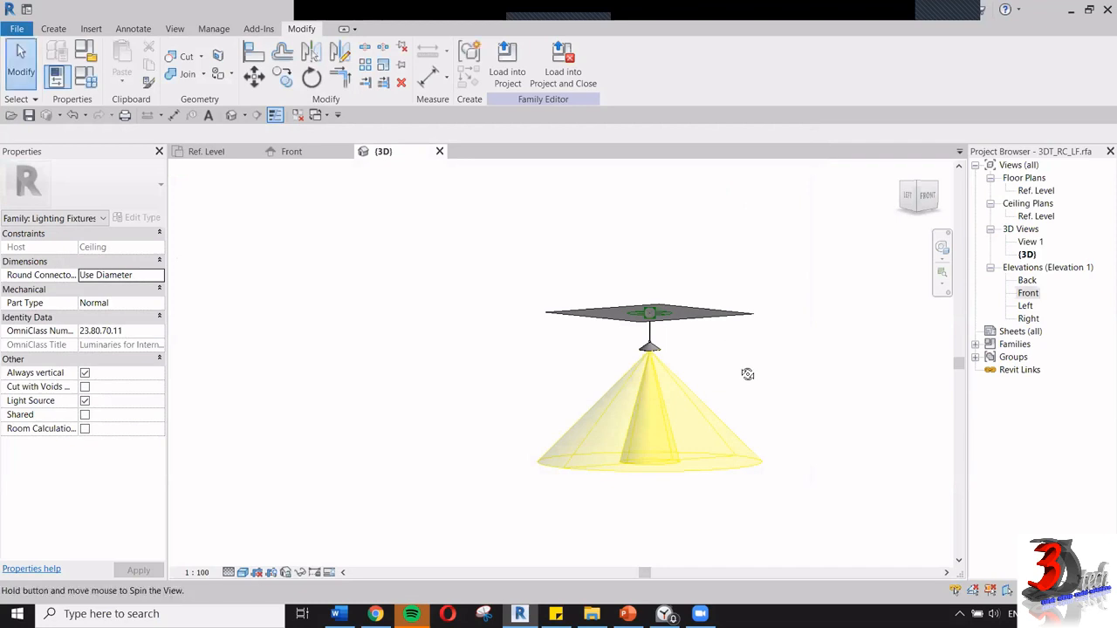
# - Create a new electrical project for testing the lighting fixture family
pyautogui.keyDown('shift'); pyautogui.moveTo(745, 373); pyautogui.dragTo(732, 332, button='middle'); pyautogui.keyUp('shift')
pyautogui.scroll(3, 733, 346)
pyautogui.scroll(-3, 733, 347)
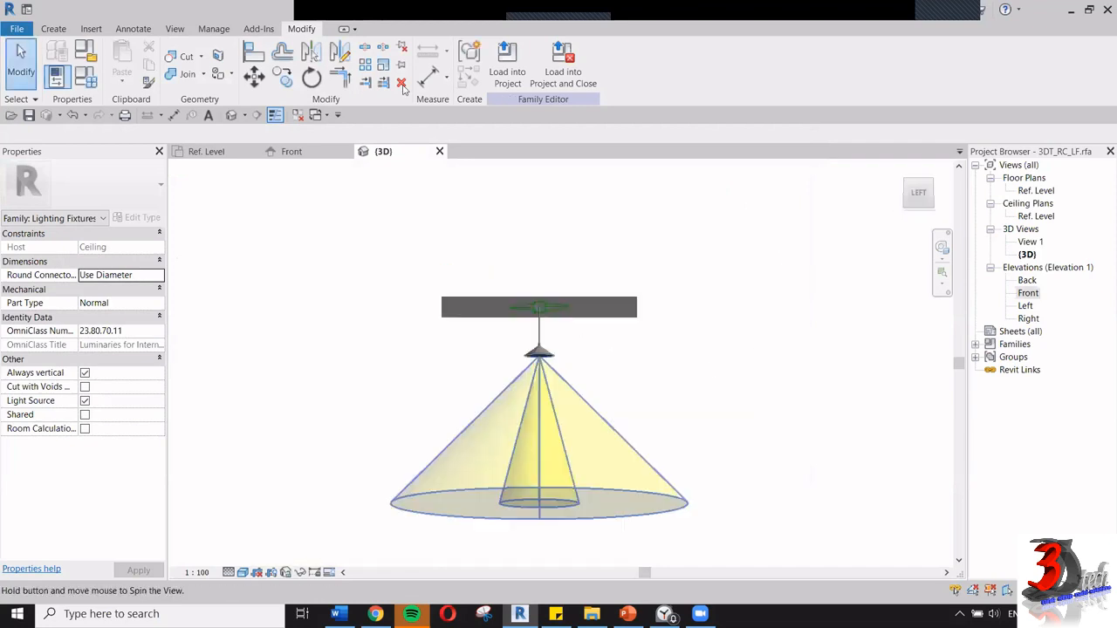
pyautogui.click(17, 28)
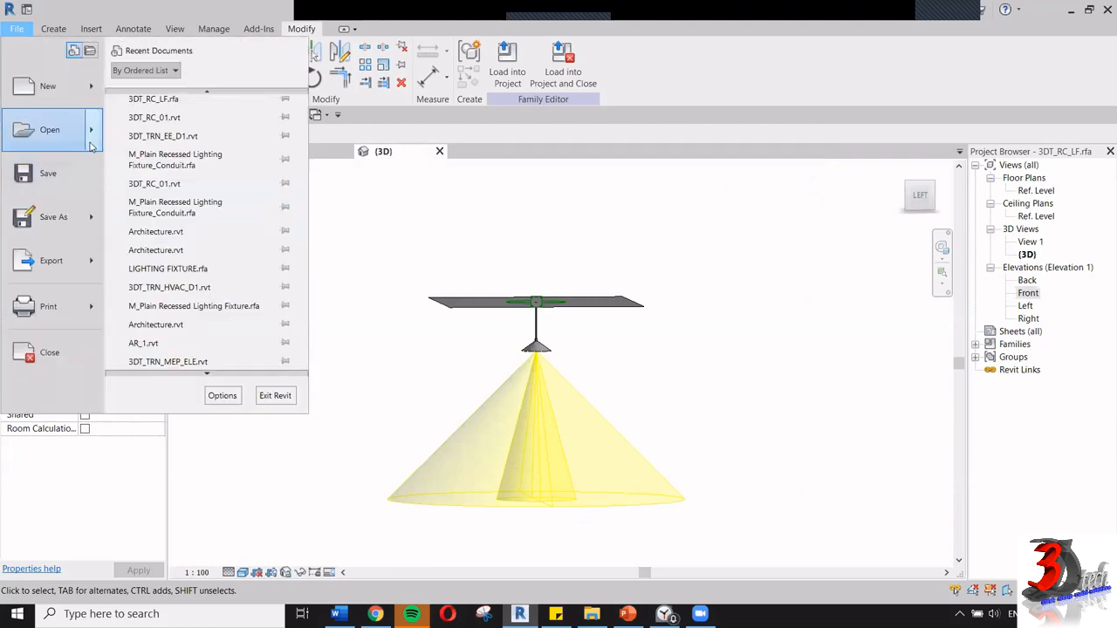
pyautogui.moveTo(90, 146)
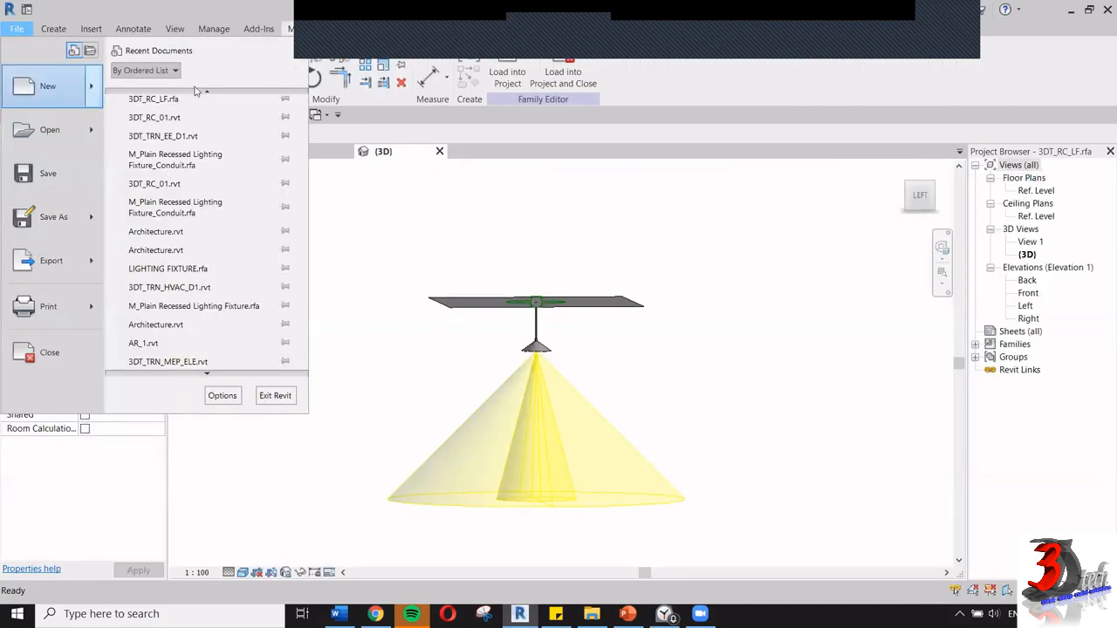
pyautogui.moveTo(91, 87)
pyautogui.click(545, 182)
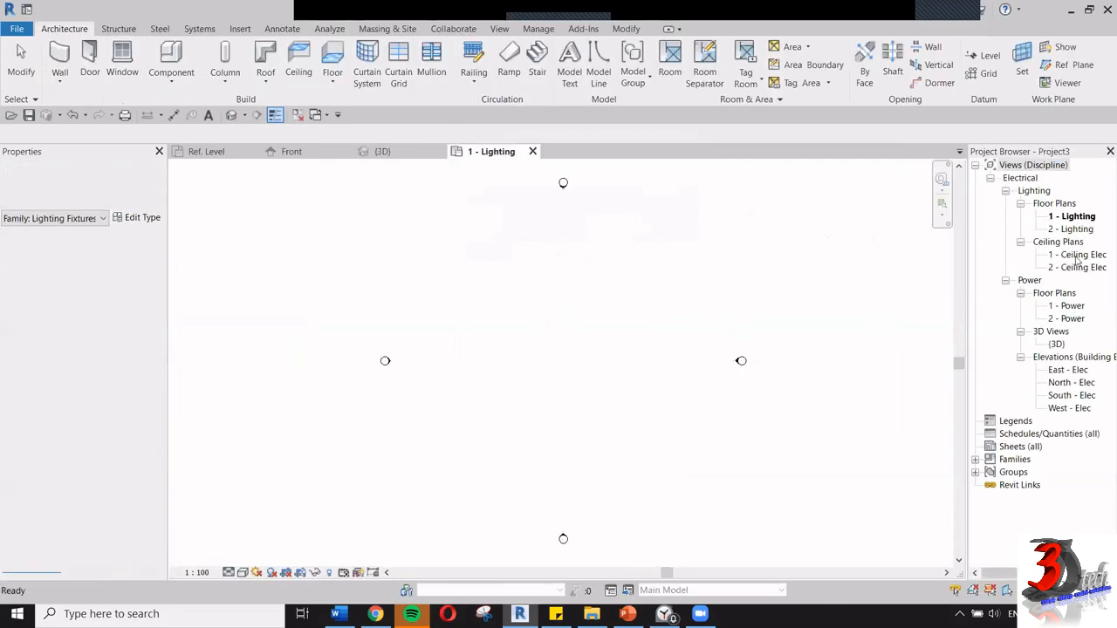
# - In the 1 - Ceiling Elec plan, draw a rectangular room about 20 m wide with Generic - 200mm walls at 8000 unconnected height
pyautogui.doubleClick(1079, 255)
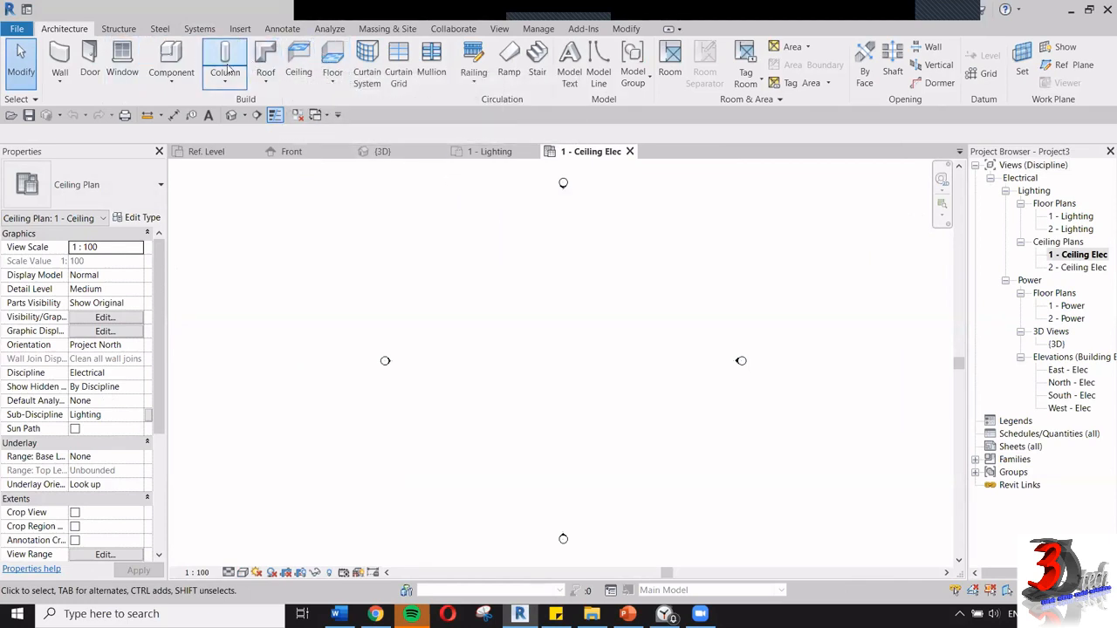
pyautogui.press('w')
pyautogui.press('a')
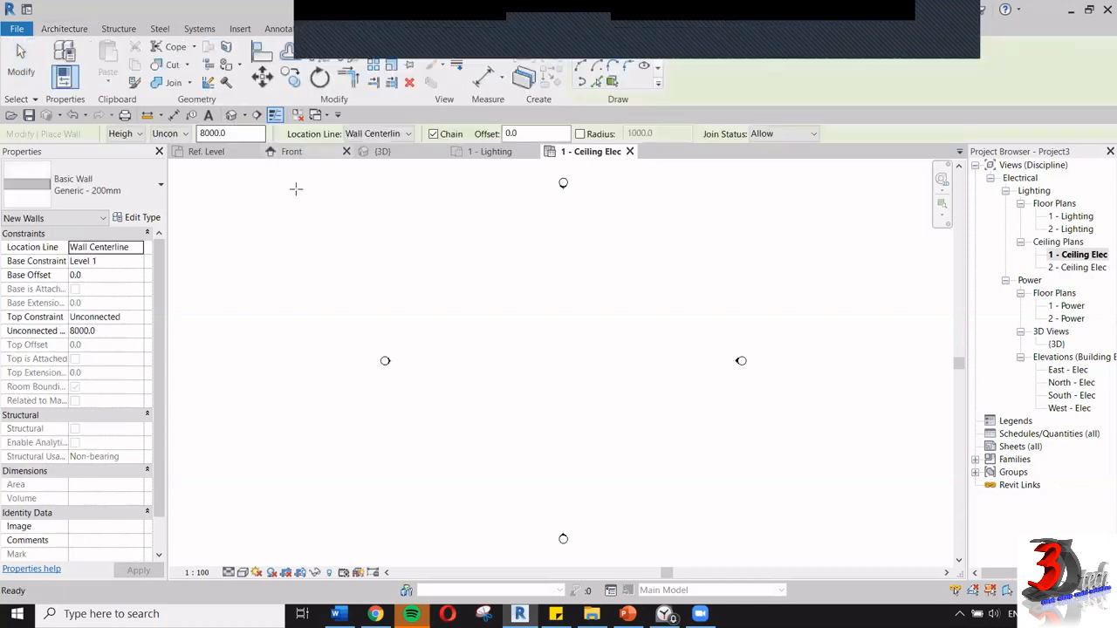
pyautogui.click(598, 66)
pyautogui.click(490, 281)
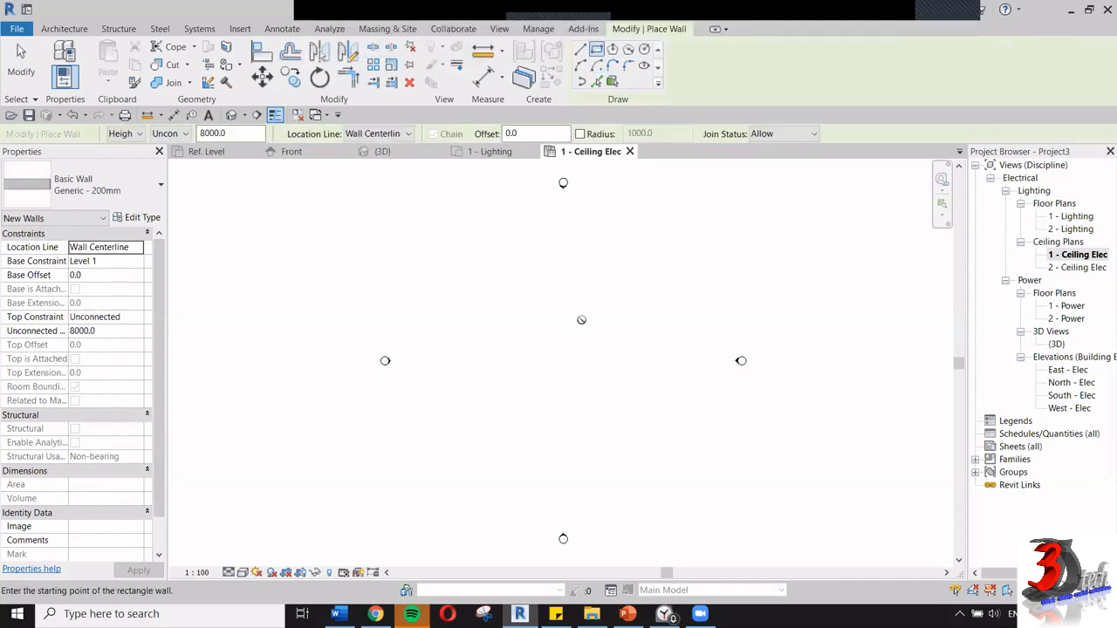
pyautogui.click(633, 408)
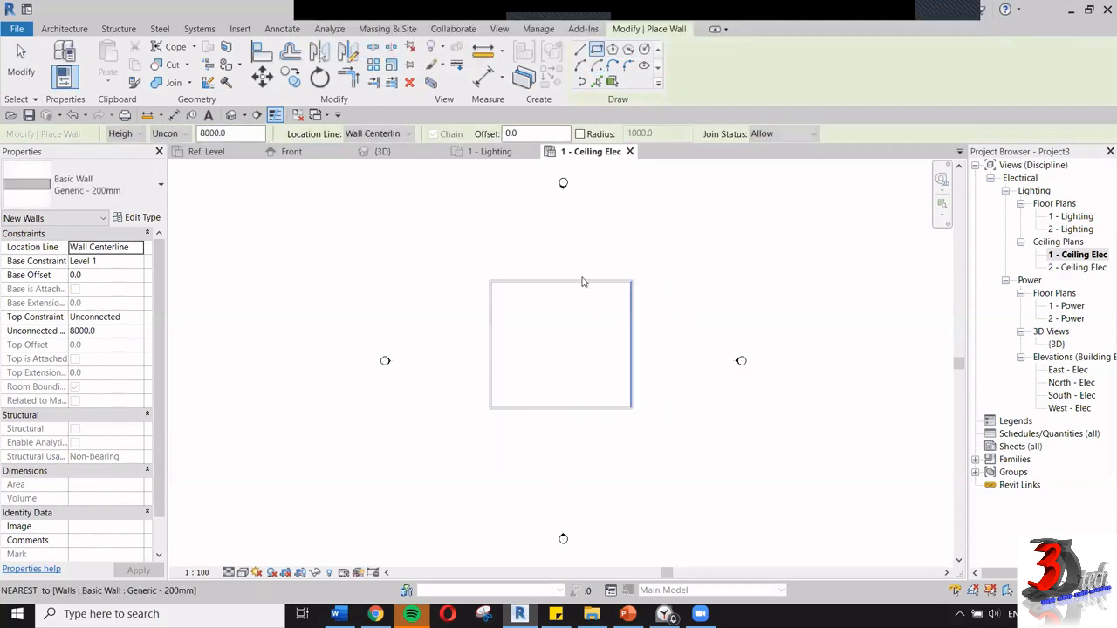
pyautogui.press('Escape')
pyautogui.press('Escape')
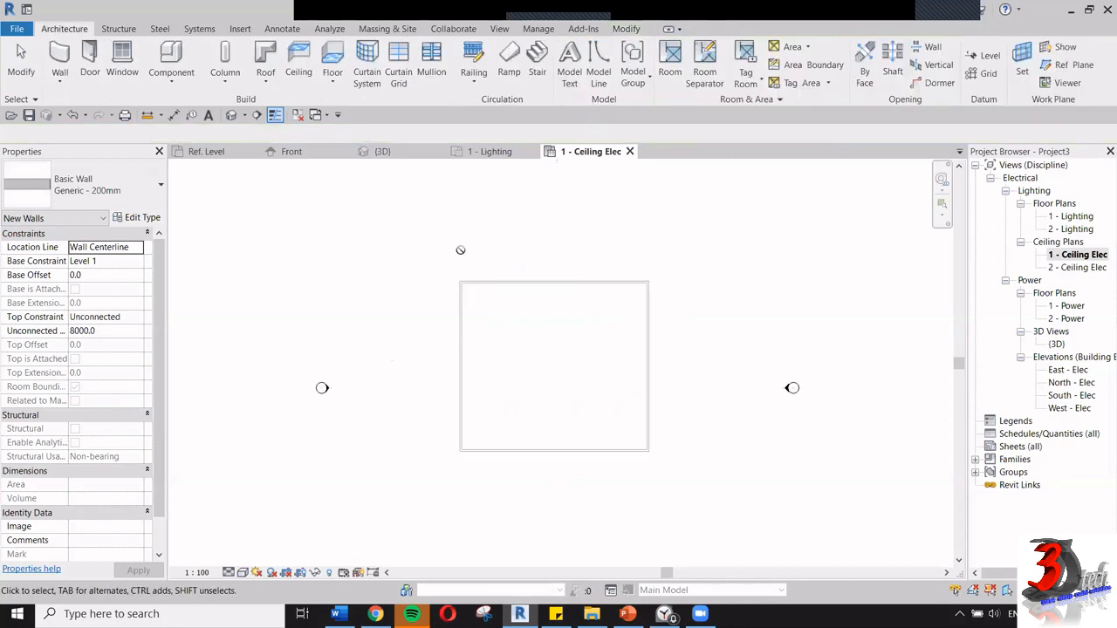
# - Place an automatic 600 x 600mm Grid compound ceiling inside the rectangular room
pyautogui.scroll(1, 581, 274)
pyautogui.click(298, 61)
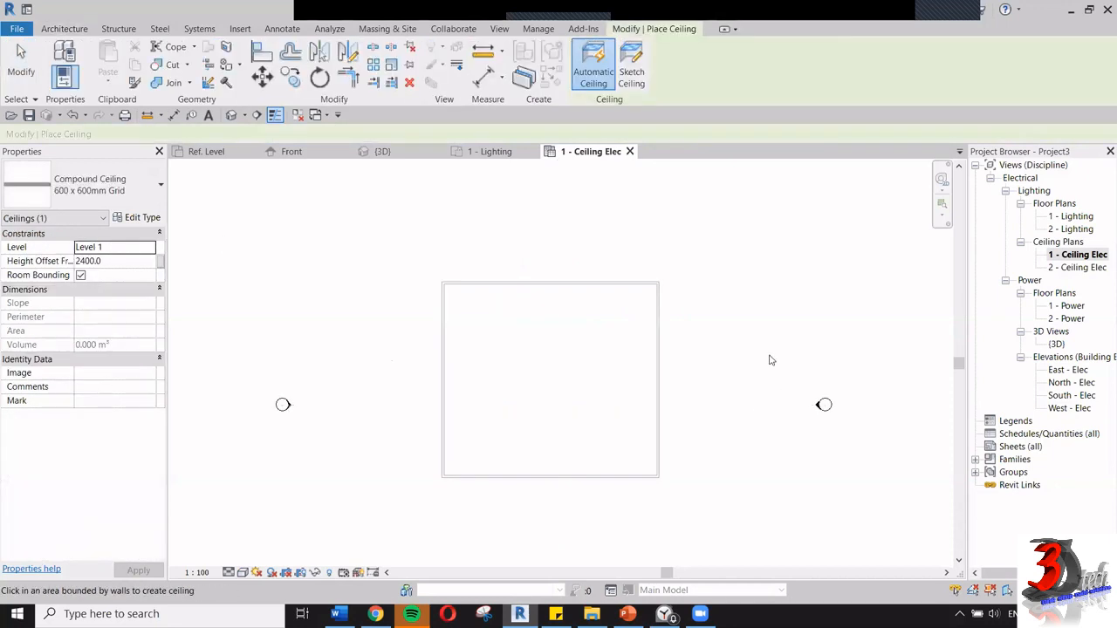
pyautogui.click(559, 366)
pyautogui.press('Escape')
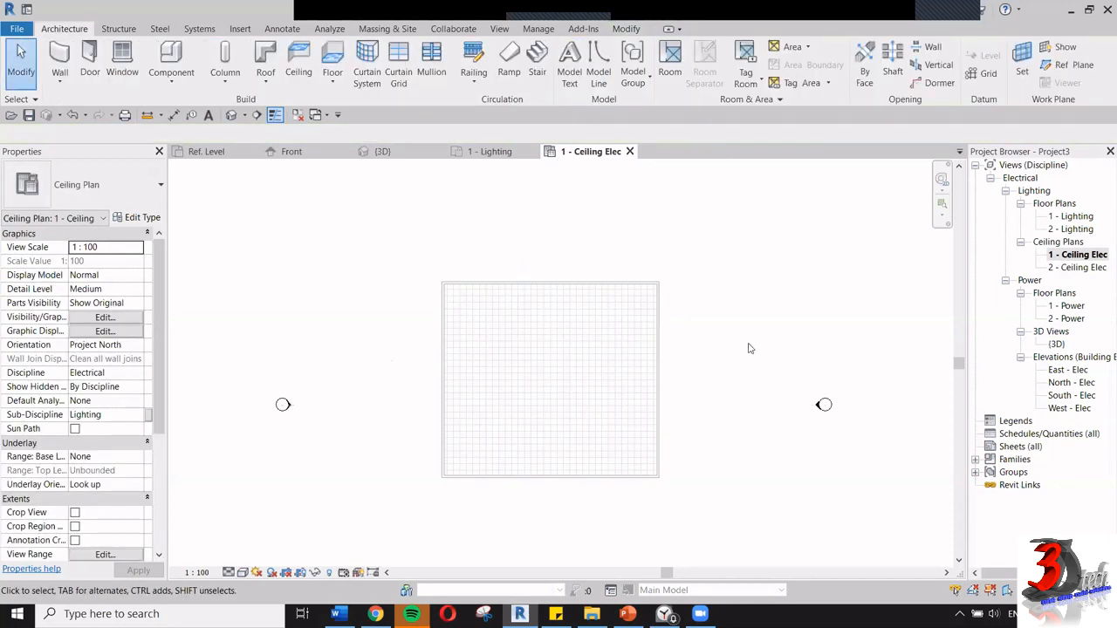
# - Load the 3DT_RC_LF family into the project and place six fixtures on the ceiling in two columns of three
pyautogui.click(291, 152)
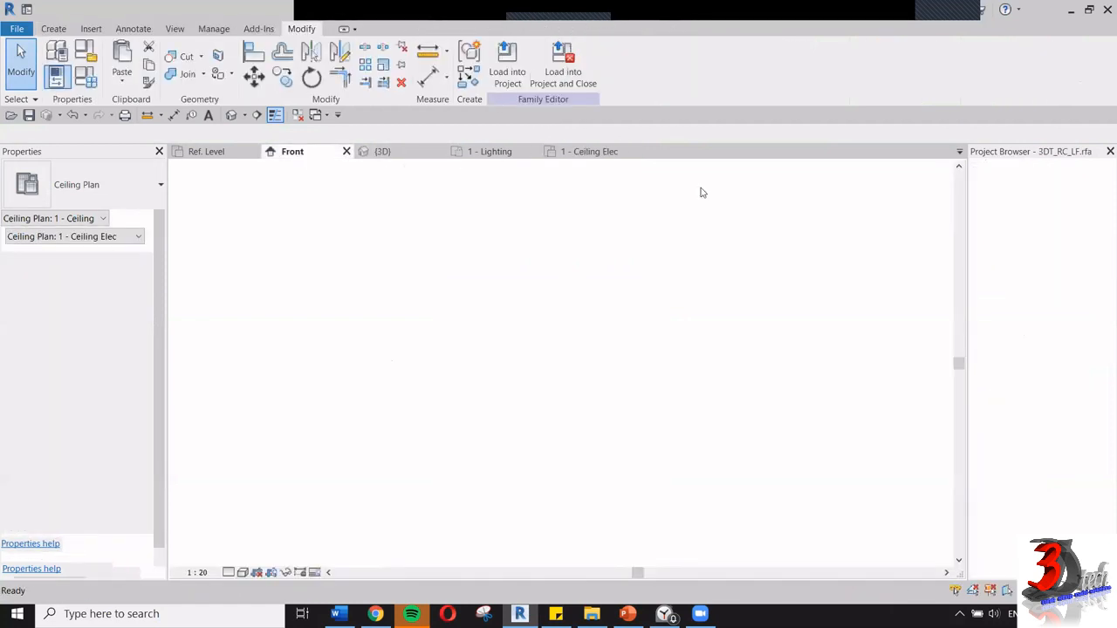
pyautogui.click(513, 86)
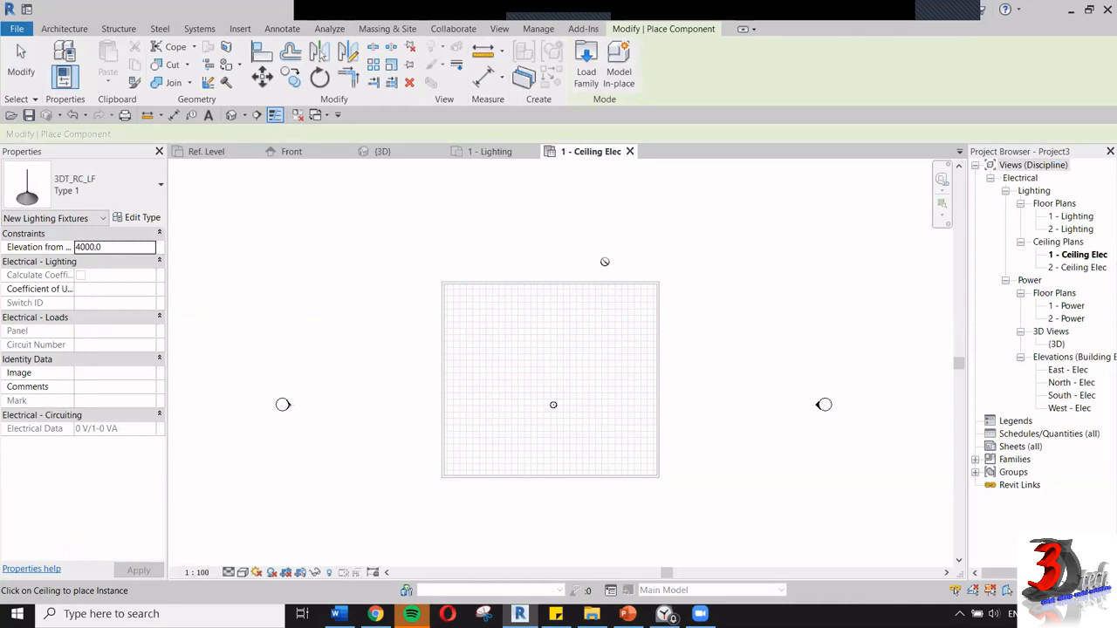
pyautogui.scroll(5, 600, 377)
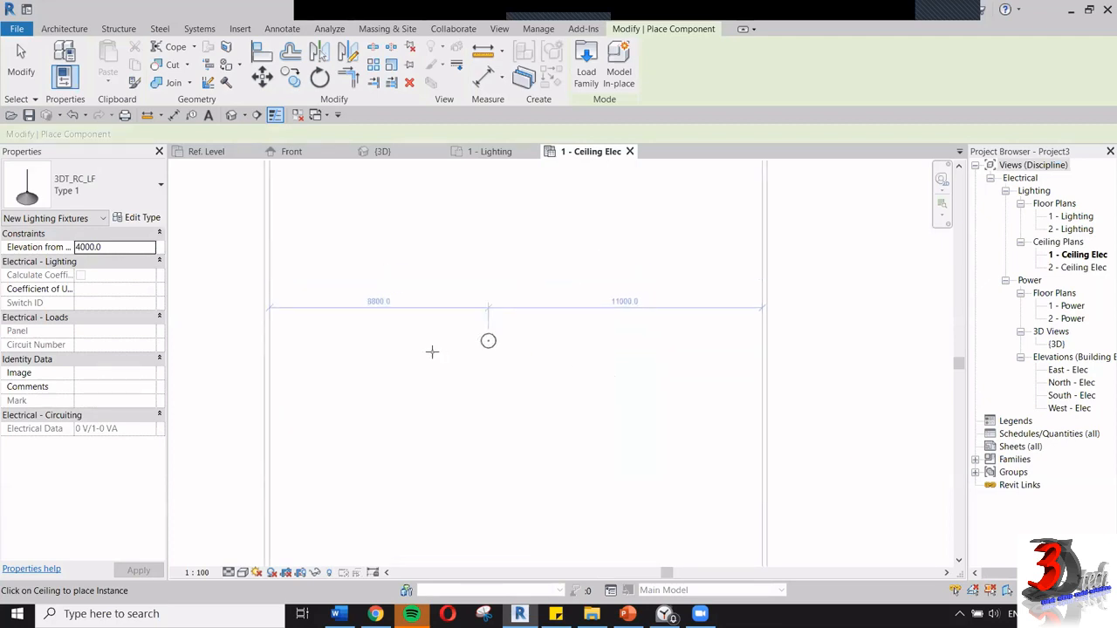
pyautogui.click(353, 341)
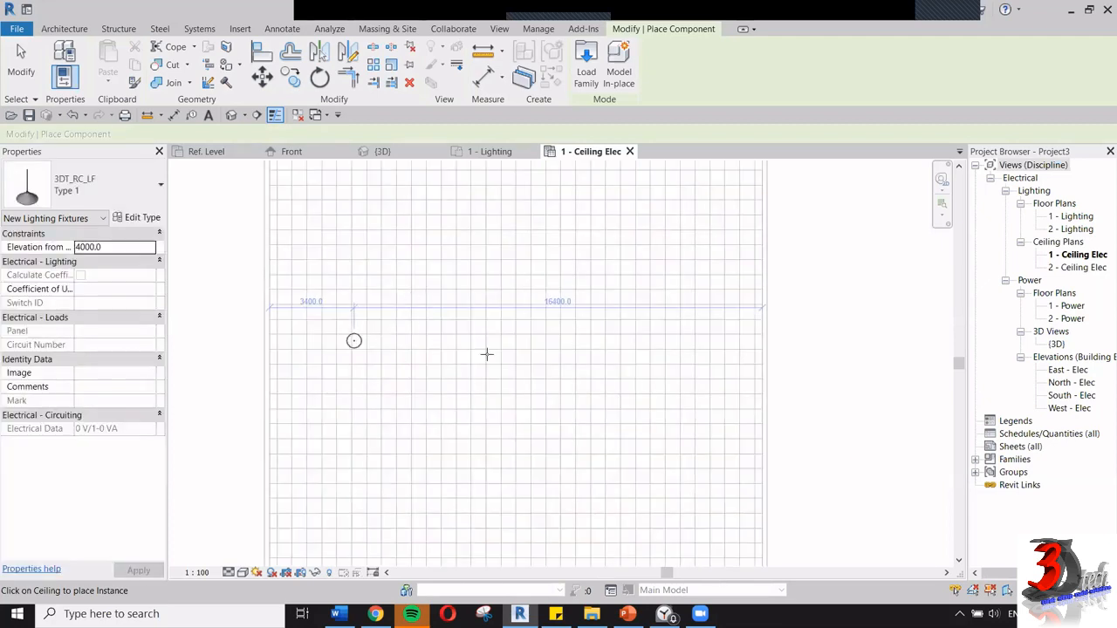
pyautogui.scroll(2, 487, 355)
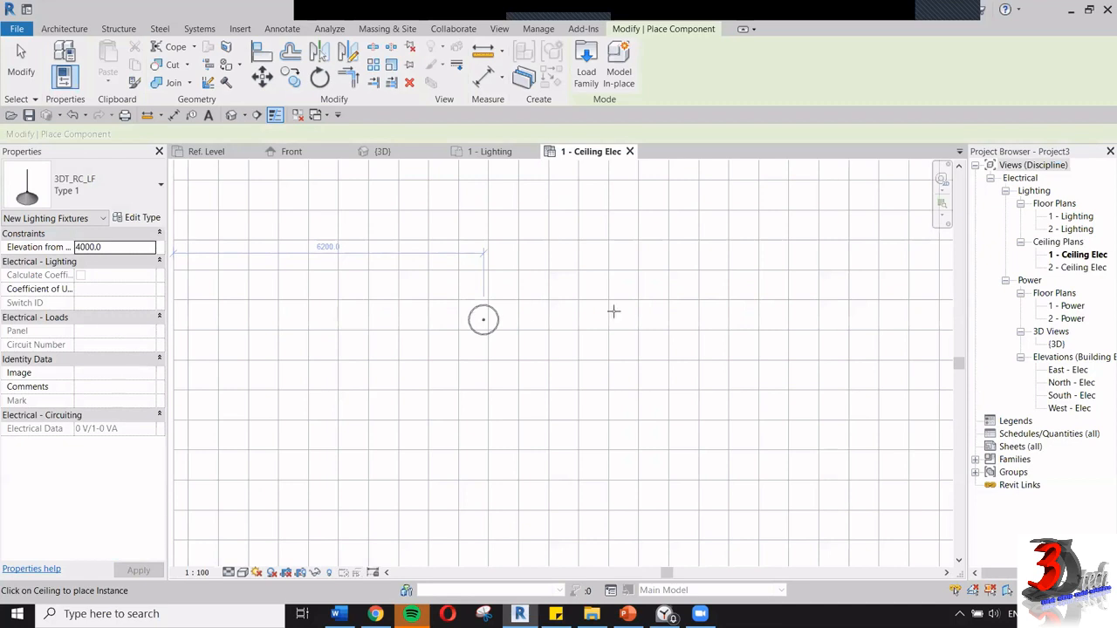
pyautogui.click(827, 316)
pyautogui.scroll(-2, 591, 271)
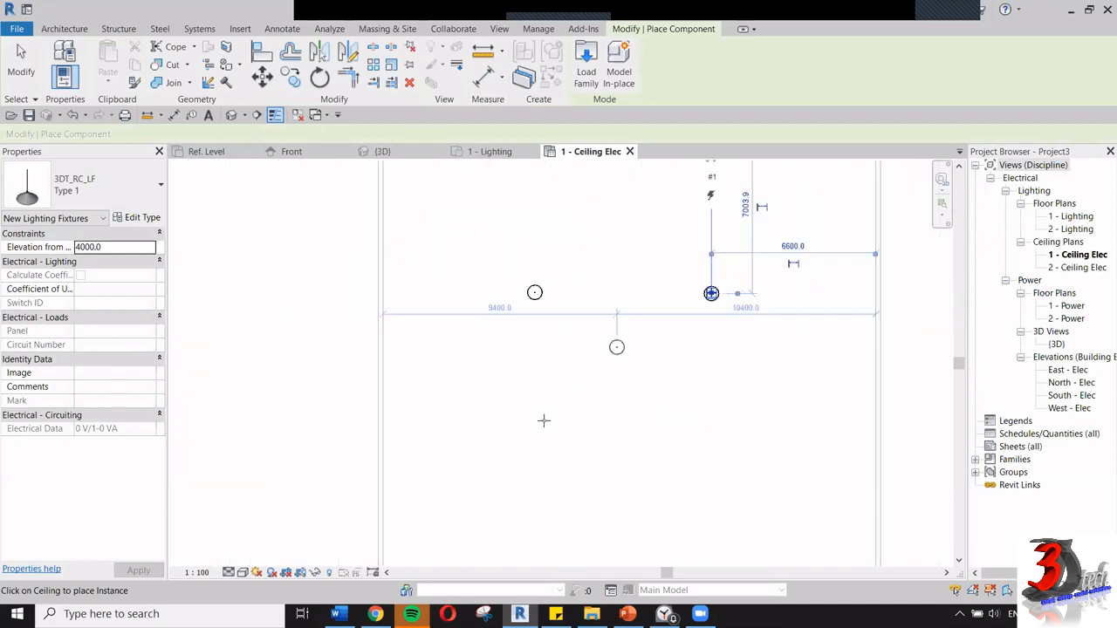
pyautogui.click(728, 447)
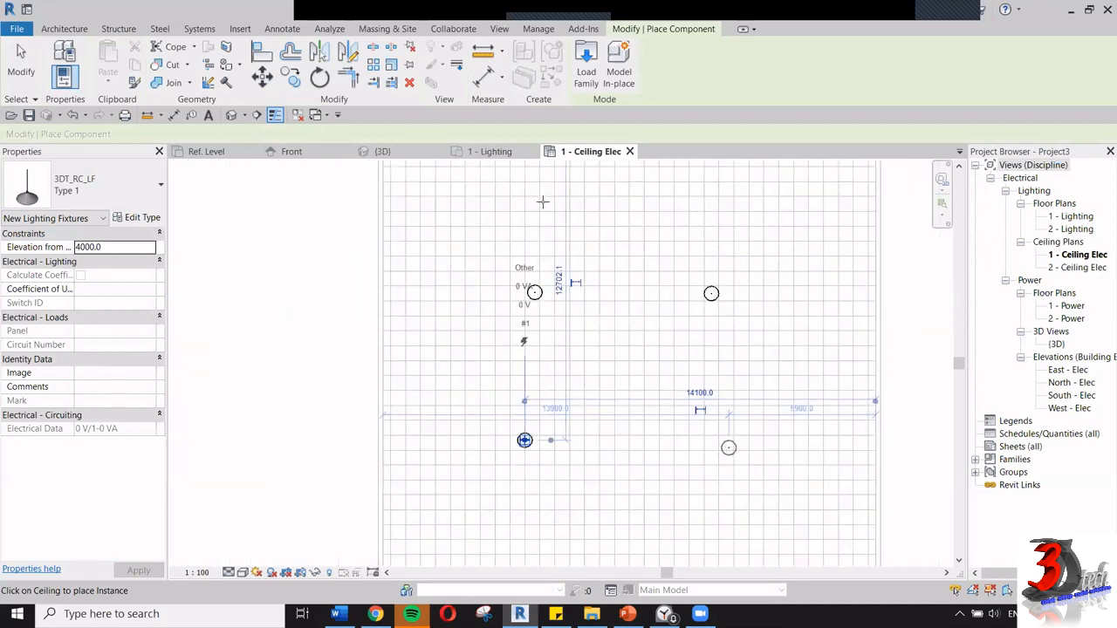
pyautogui.click(718, 191)
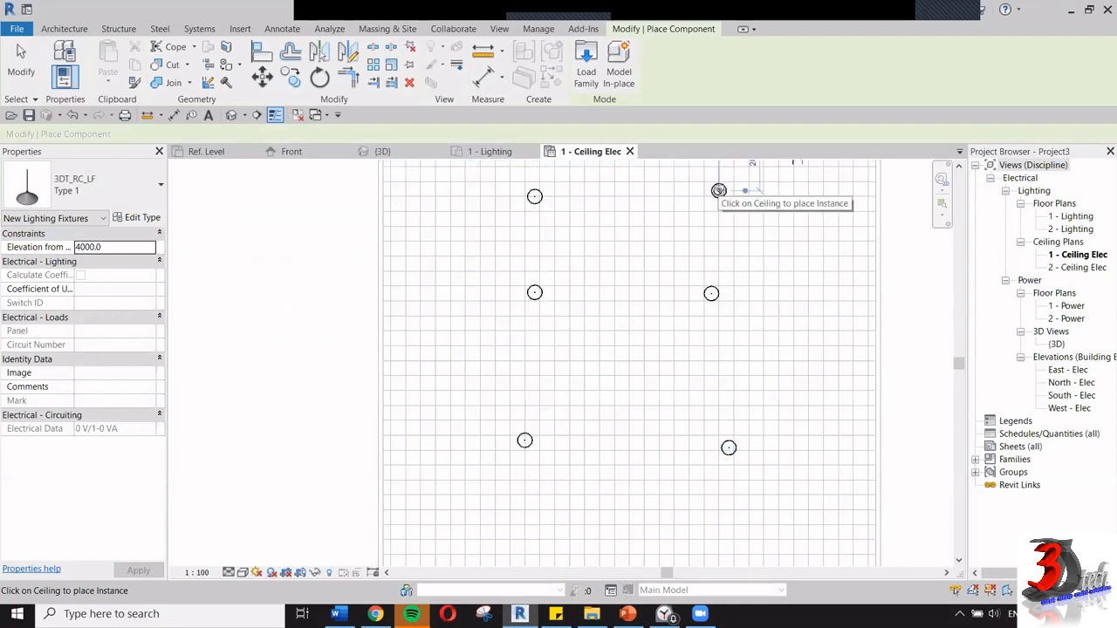
pyautogui.press('Escape')
pyautogui.scroll(-1, 617, 256)
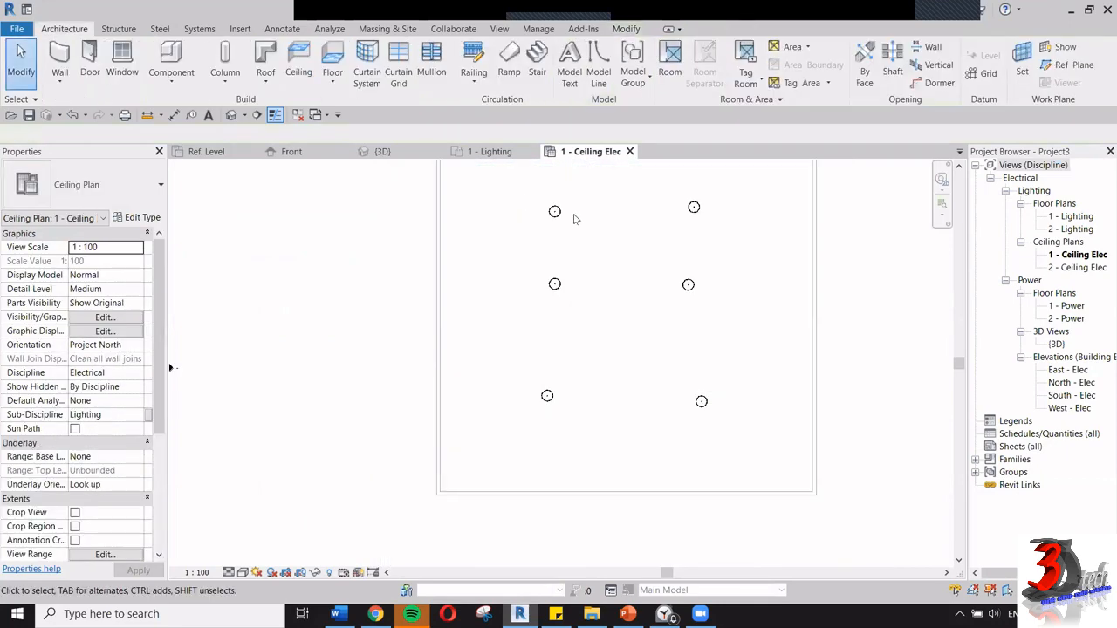
# - Isolate the six fixtures in a 3D selection box and display them with Fine detail level and a shaded visual style
pyautogui.moveTo(520, 195); pyautogui.dragTo(750, 428)
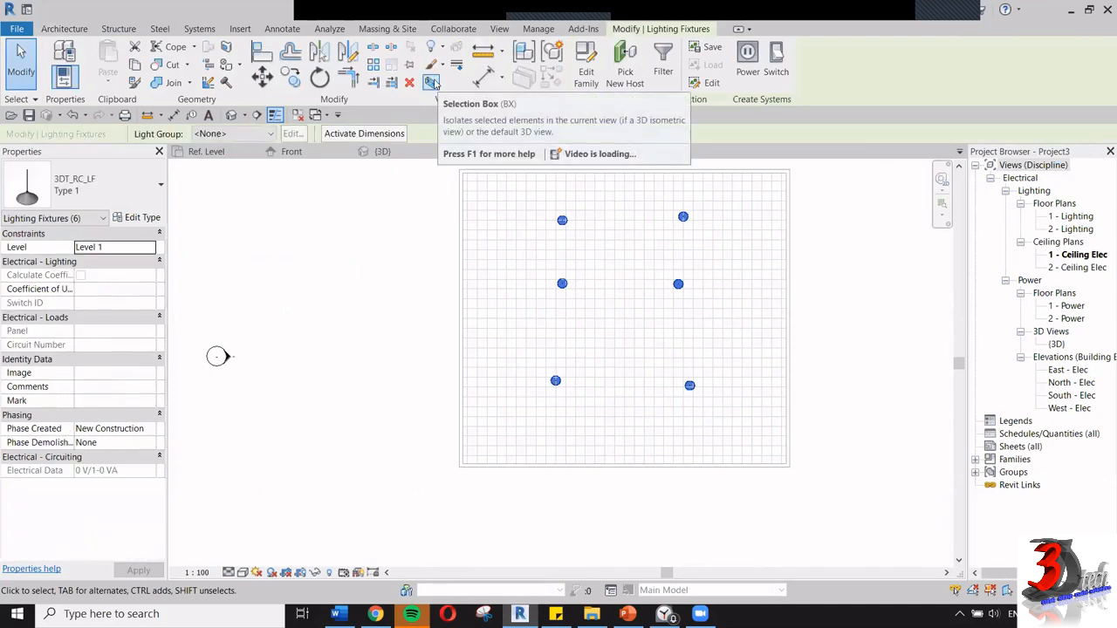
pyautogui.click(432, 82)
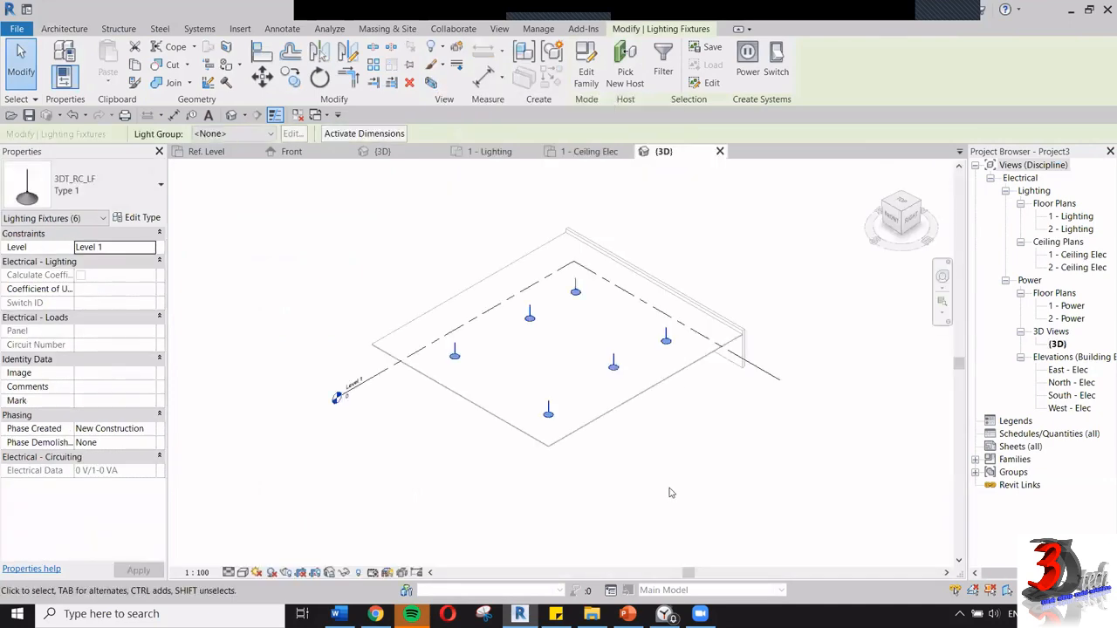
pyautogui.keyDown('shift'); pyautogui.moveTo(678, 407); pyautogui.dragTo(626, 351, button='middle'); pyautogui.keyUp('shift')
pyautogui.click(230, 573)
pyautogui.click(244, 559)
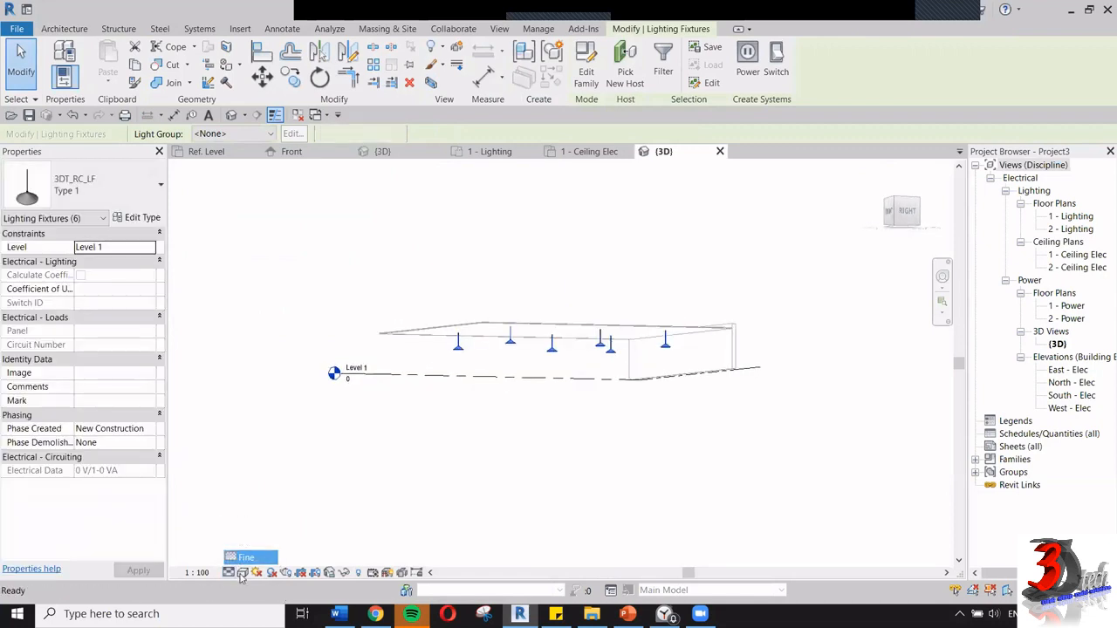
pyautogui.click(256, 536)
pyautogui.keyDown('shift'); pyautogui.moveTo(742, 298); pyautogui.dragTo(695, 375, button='middle'); pyautogui.keyUp('shift')
pyautogui.scroll(3, 685, 356)
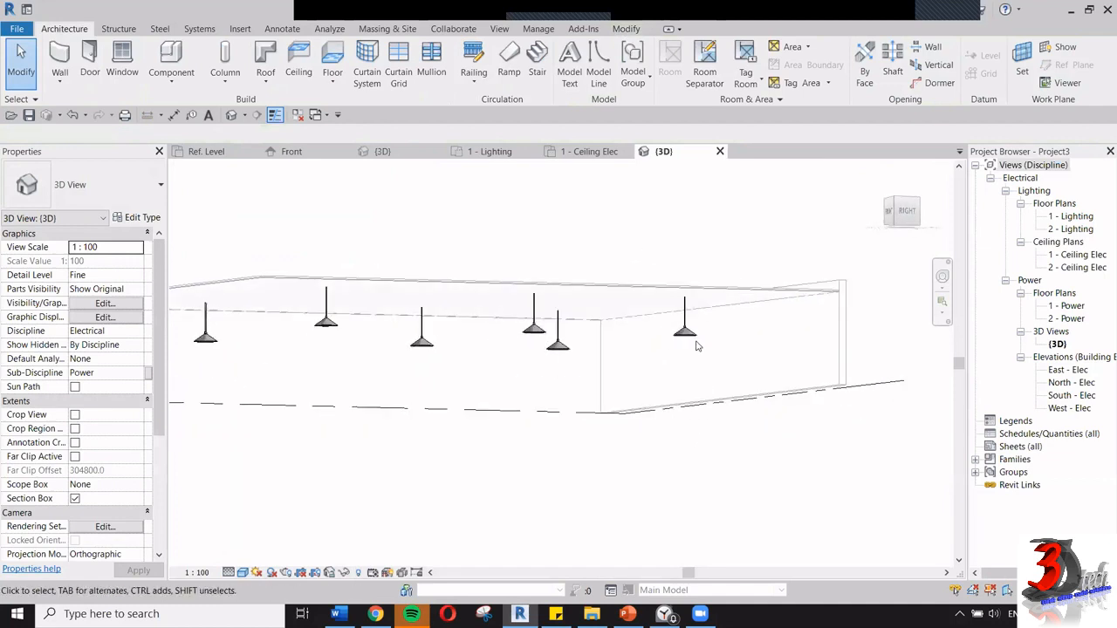
# - Inspect the hanging fixtures in the 3D view and check the family's types from its Front view
pyautogui.click(756, 349)
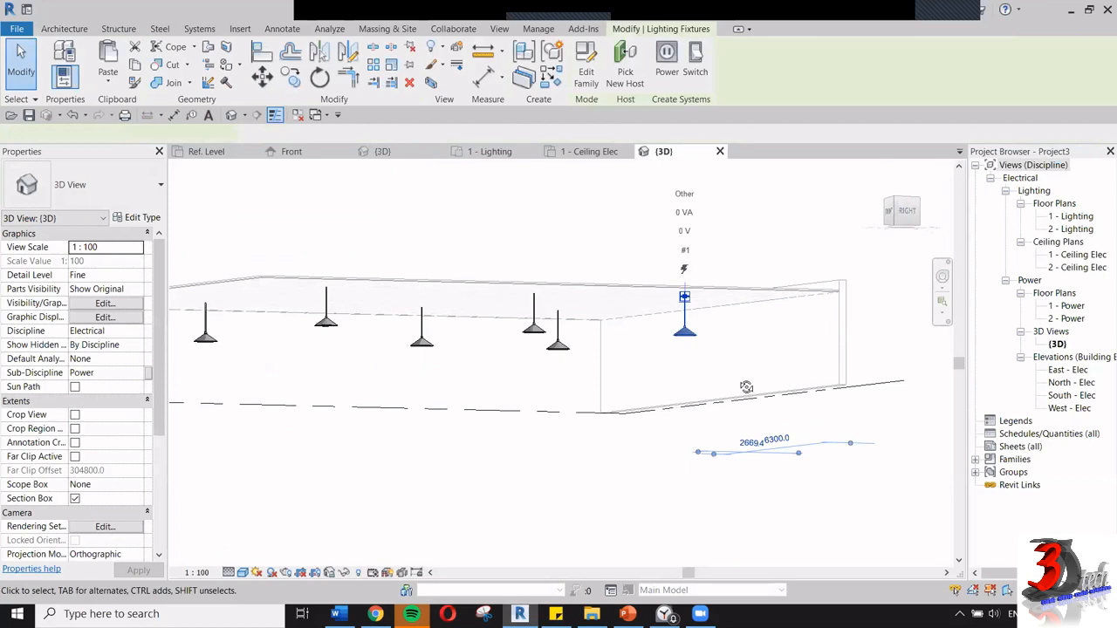
pyautogui.keyDown('shift'); pyautogui.moveTo(746, 384); pyautogui.dragTo(699, 416, button='middle'); pyautogui.keyUp('shift')
pyautogui.click(699, 416)
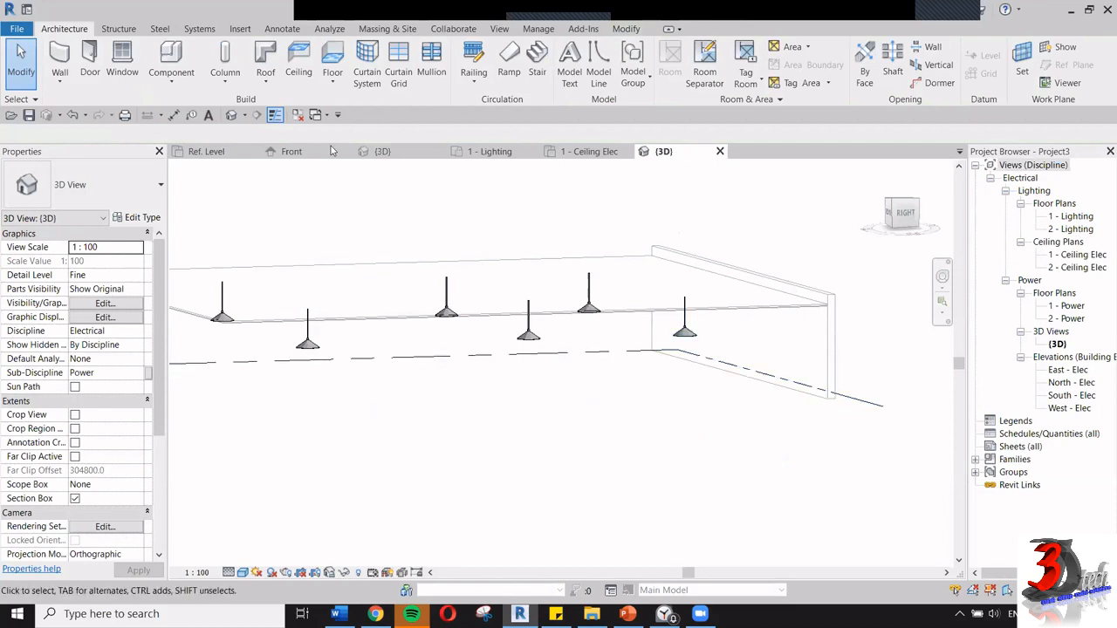
pyautogui.click(293, 151)
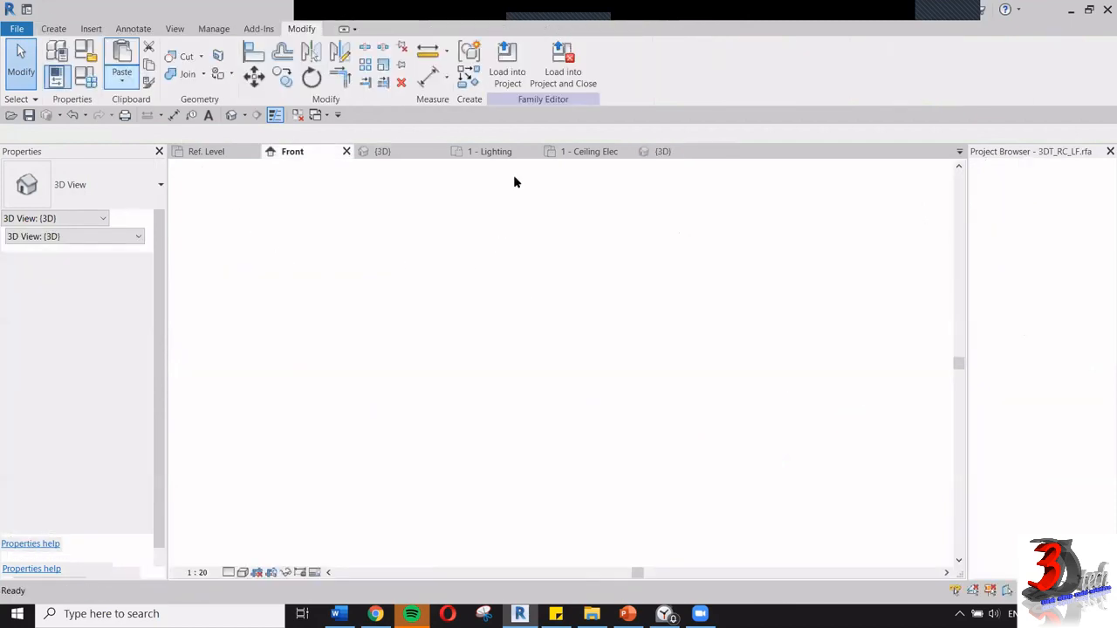
pyautogui.press('f')
pyautogui.press('t')
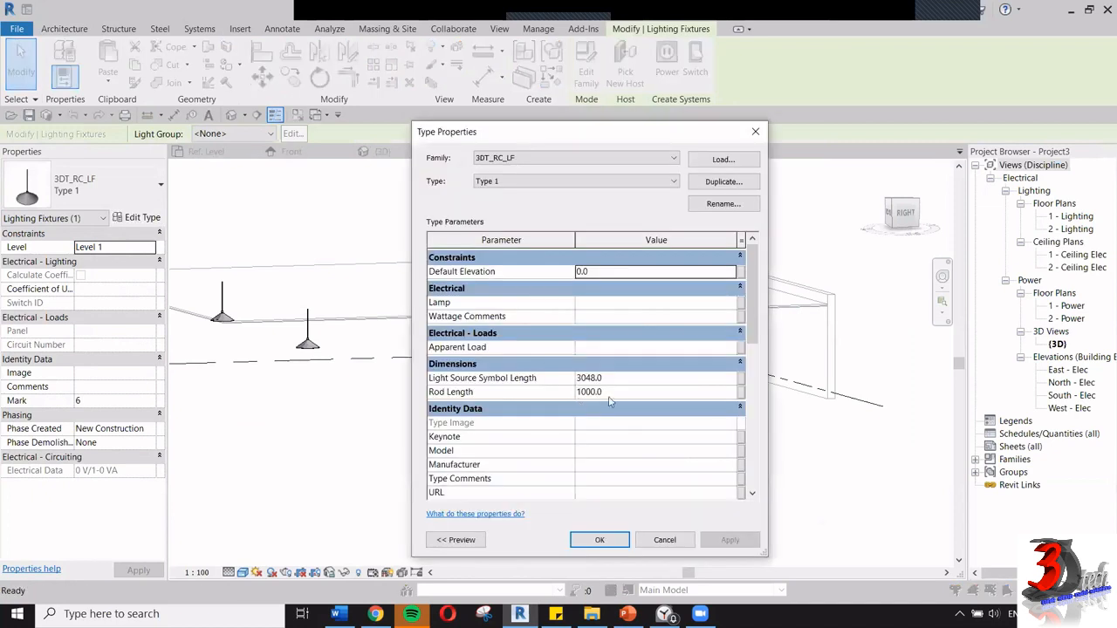
# - Set the Rod Length type parameter of 3DT_RC_LF to 1500 and check the fixtures from the side
pyautogui.click(625, 392)
pyautogui.write('150')
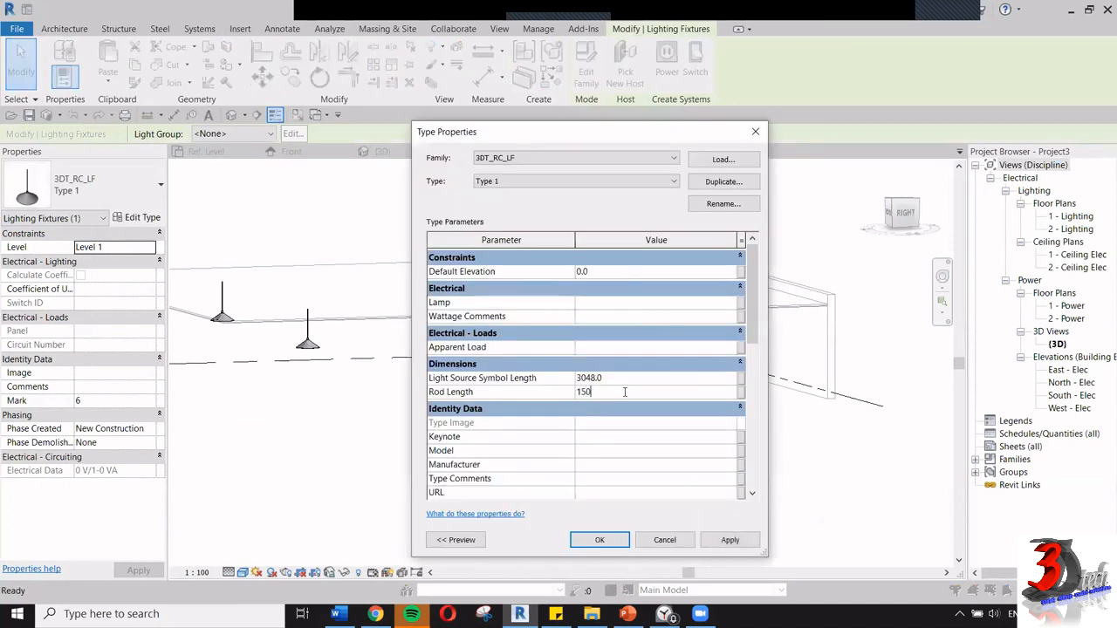
pyautogui.write('0')
pyautogui.press('Return')
pyautogui.click(618, 539)
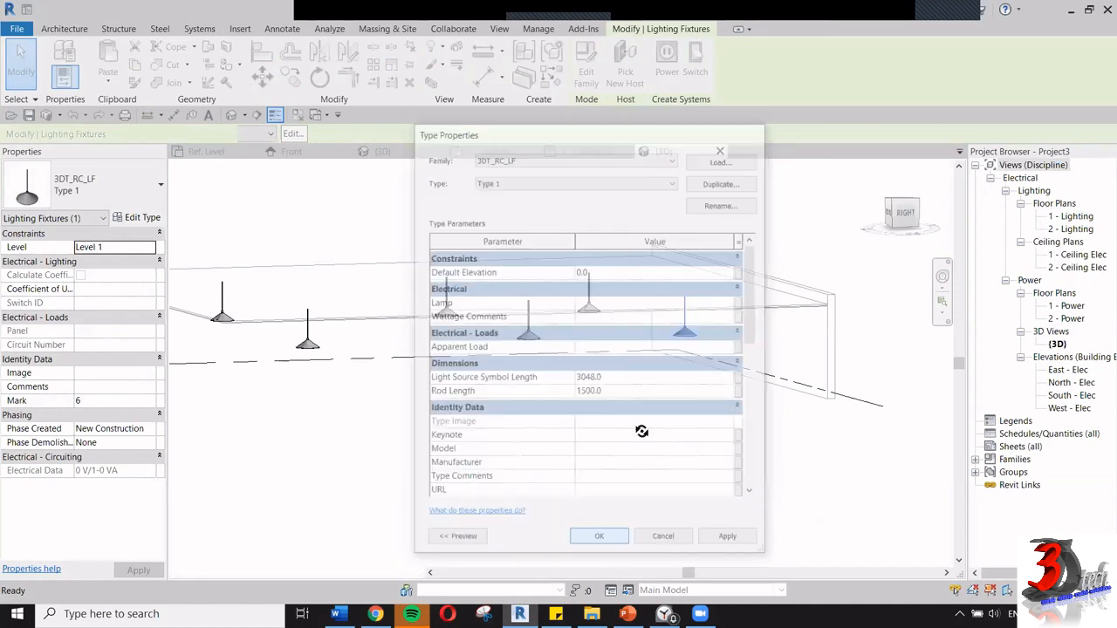
pyautogui.keyDown('shift'); pyautogui.moveTo(678, 443); pyautogui.dragTo(705, 321, button='middle'); pyautogui.keyUp('shift')
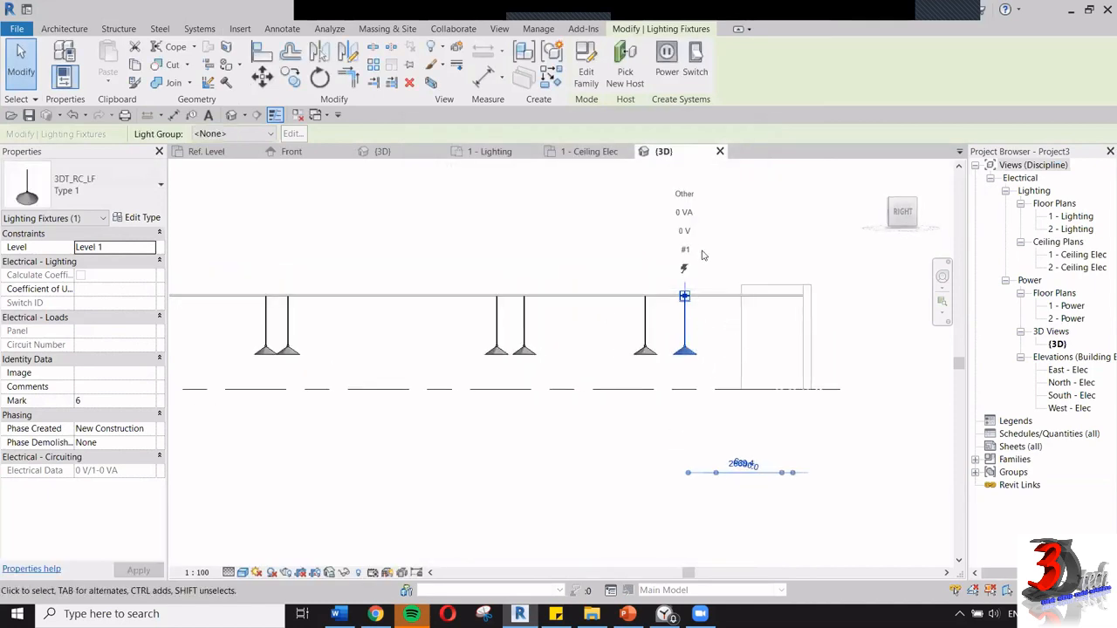
pyautogui.press('Escape')
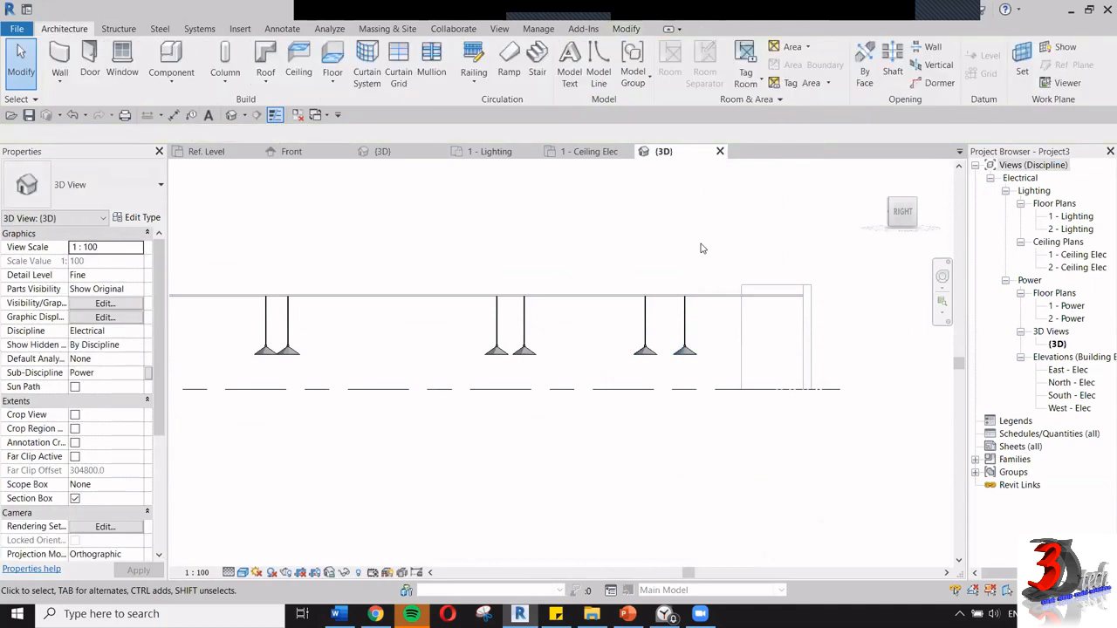
# - Make the family's Rod Length an instance parameter and reload the family, overwriting the version in the project
pyautogui.click(301, 154)
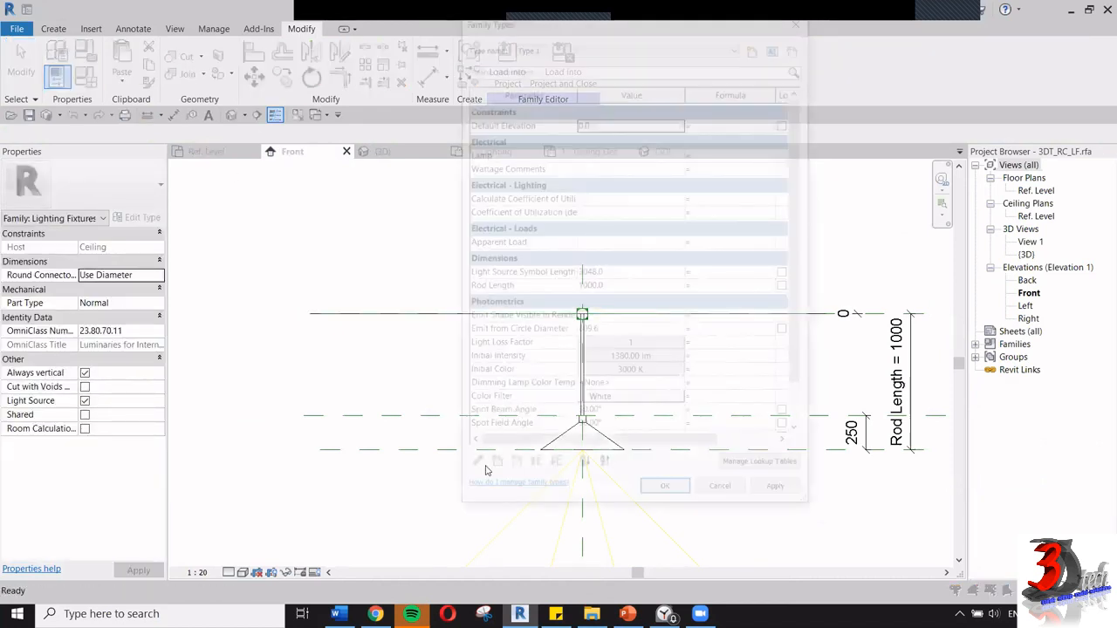
pyautogui.click(474, 469)
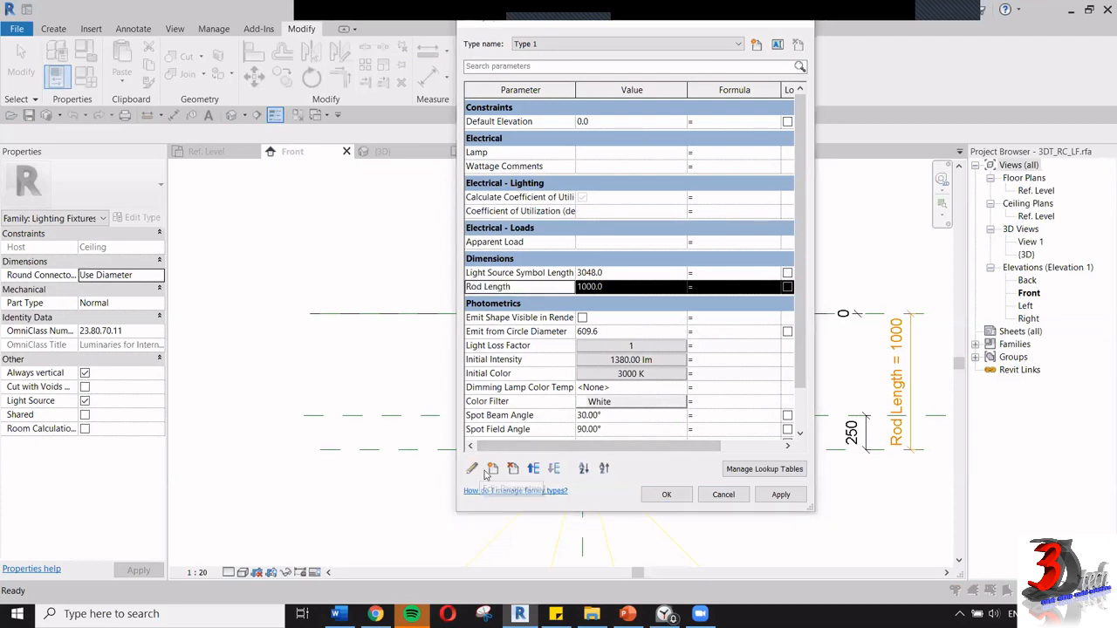
pyautogui.click(654, 276)
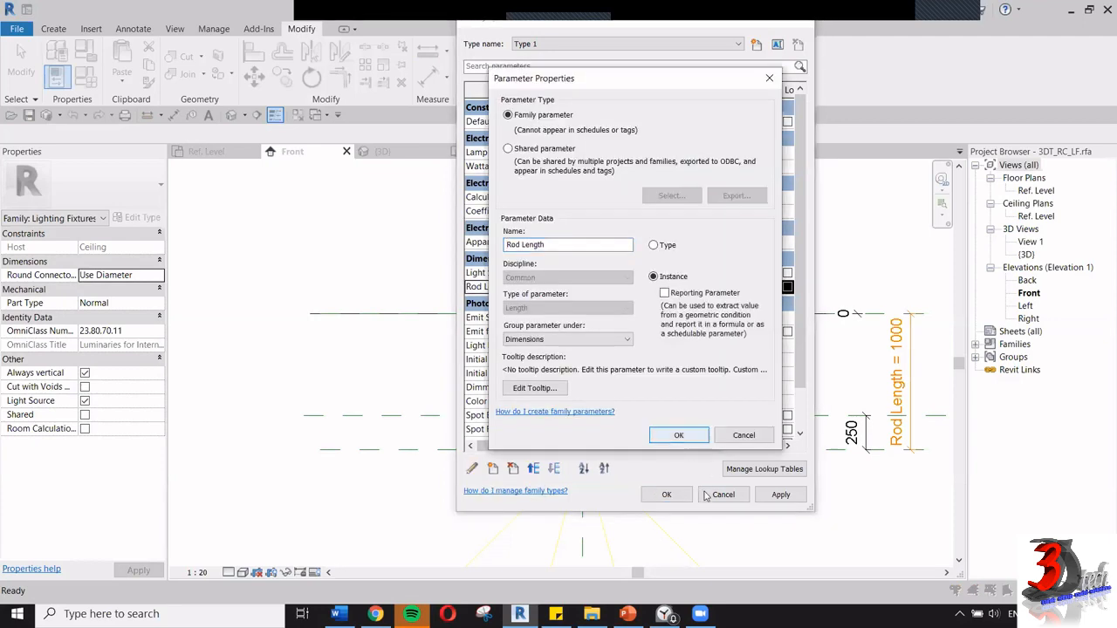
pyautogui.press('Return')
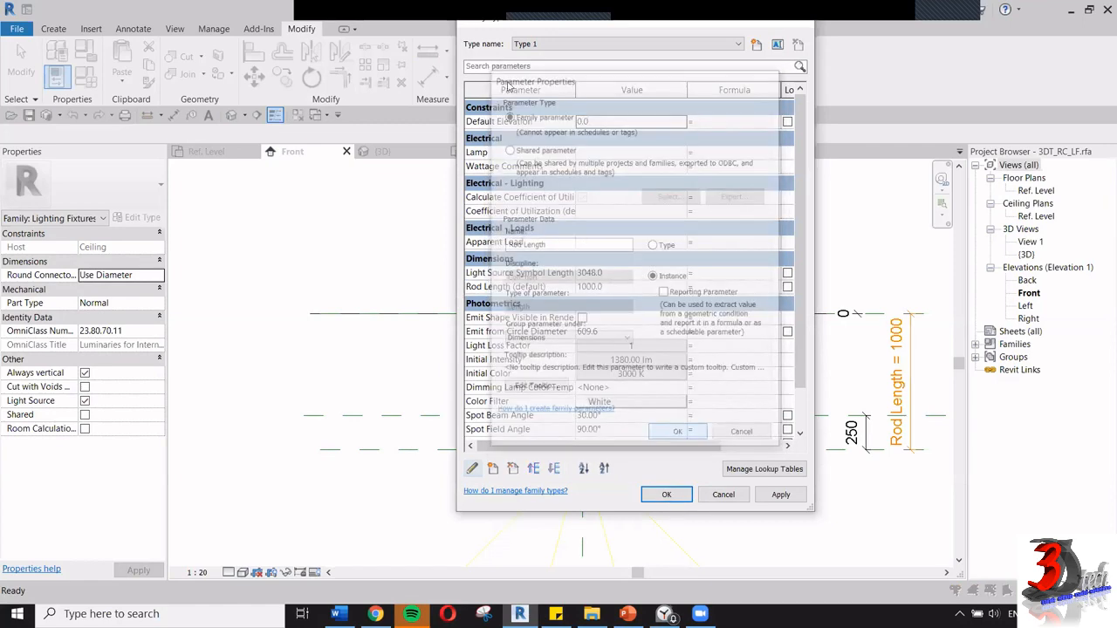
pyautogui.press('Return')
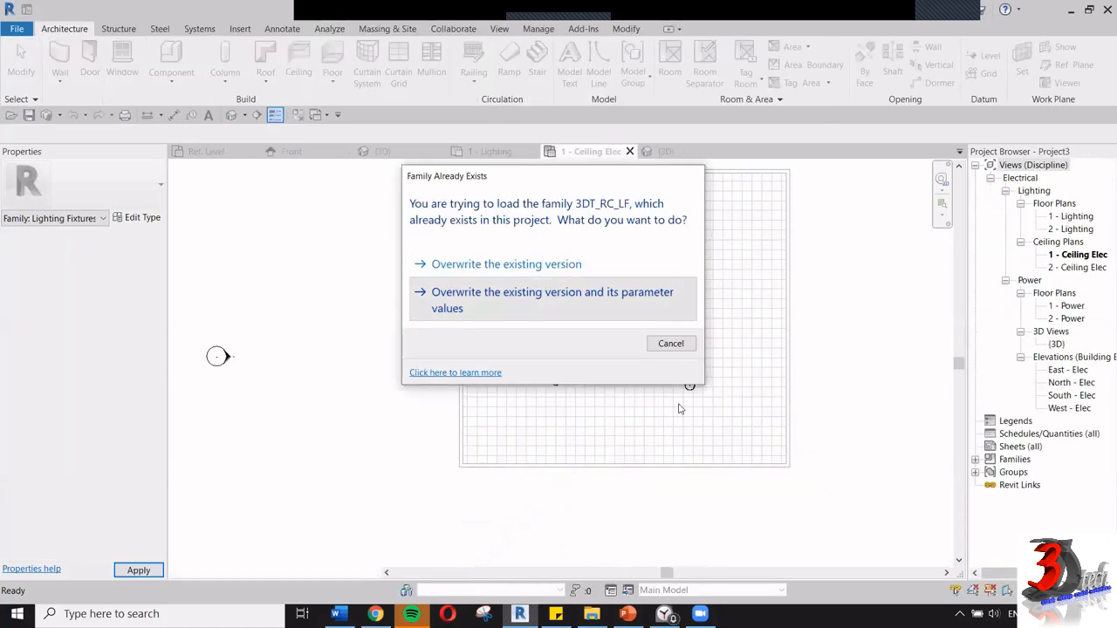
pyautogui.click(688, 341)
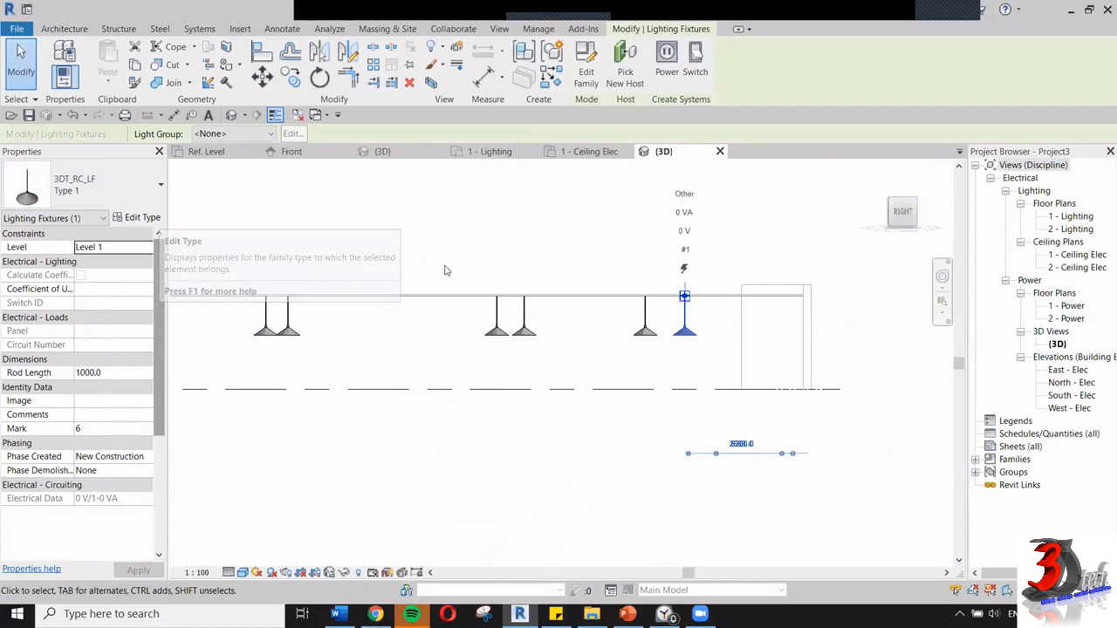
# - Set the Rod Length of the single fixture nearest the section box's door-side end to 1500
pyautogui.click(604, 312)
pyautogui.click(678, 335)
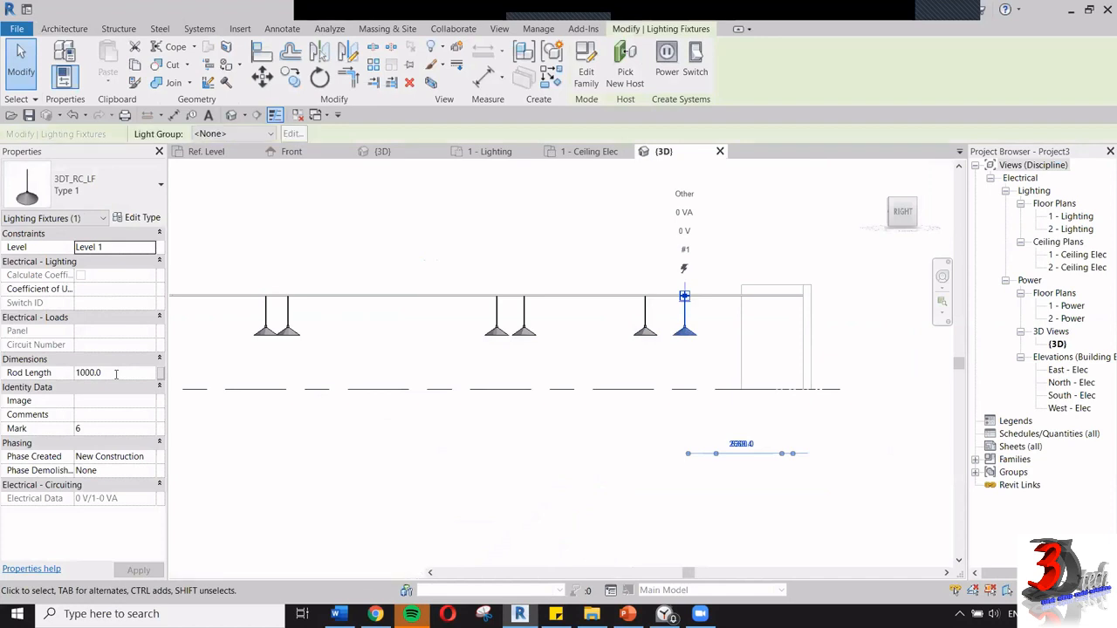
pyautogui.doubleClick(115, 374)
pyautogui.write('150')
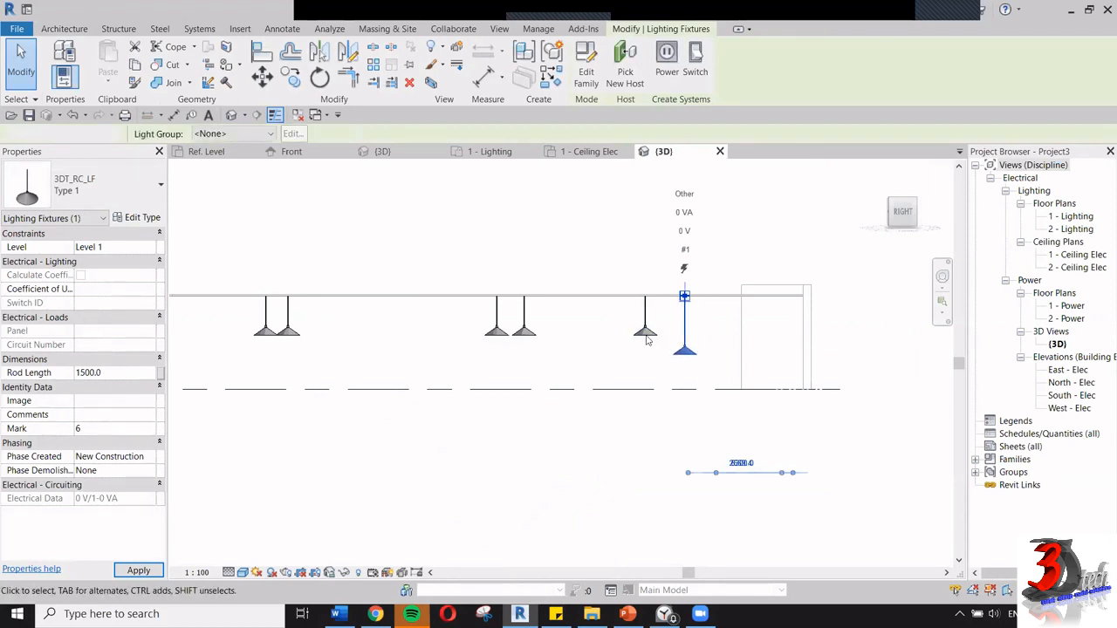
pyautogui.press('Escape')
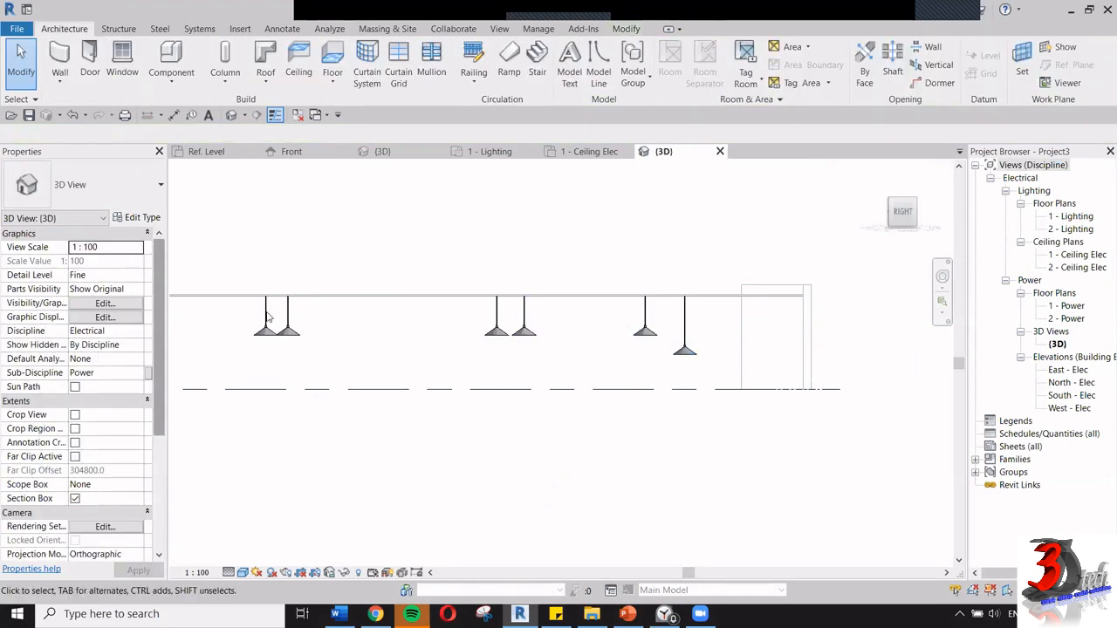
# - Set the Rod Length of the neighbouring fixture, second from that end of the row, to 1300
pyautogui.click(646, 339)
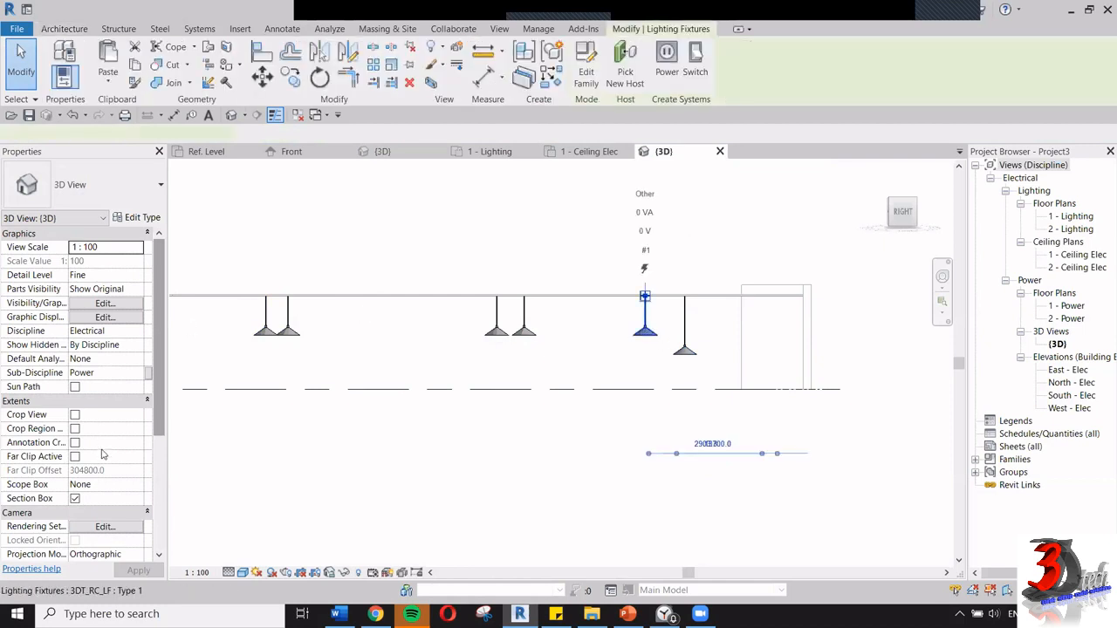
pyautogui.click(123, 373)
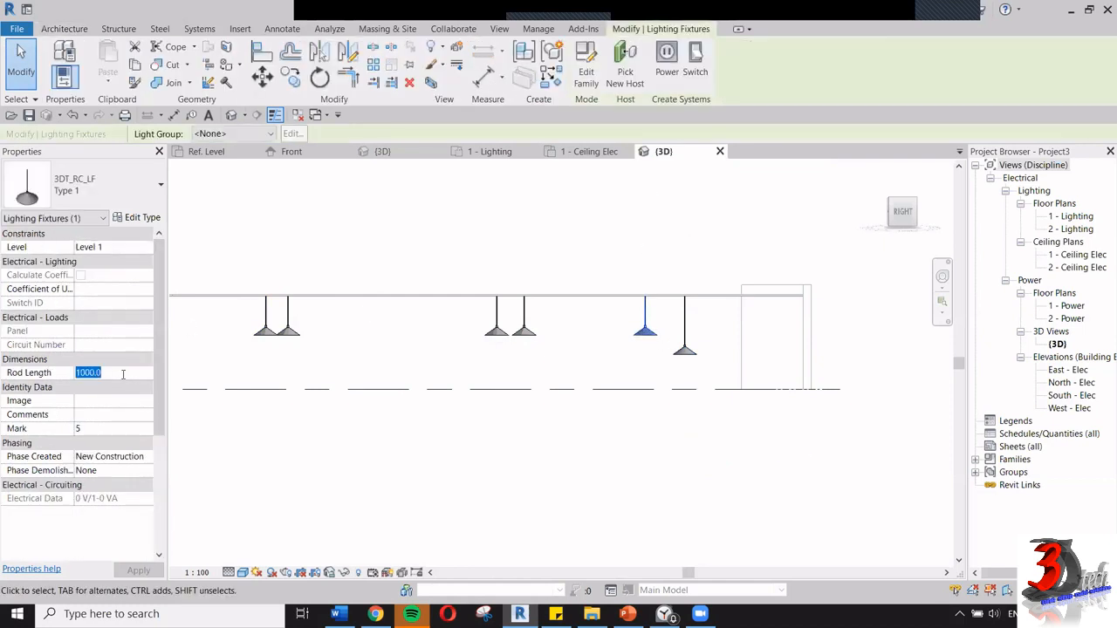
pyautogui.write('00')
pyautogui.press('Return')
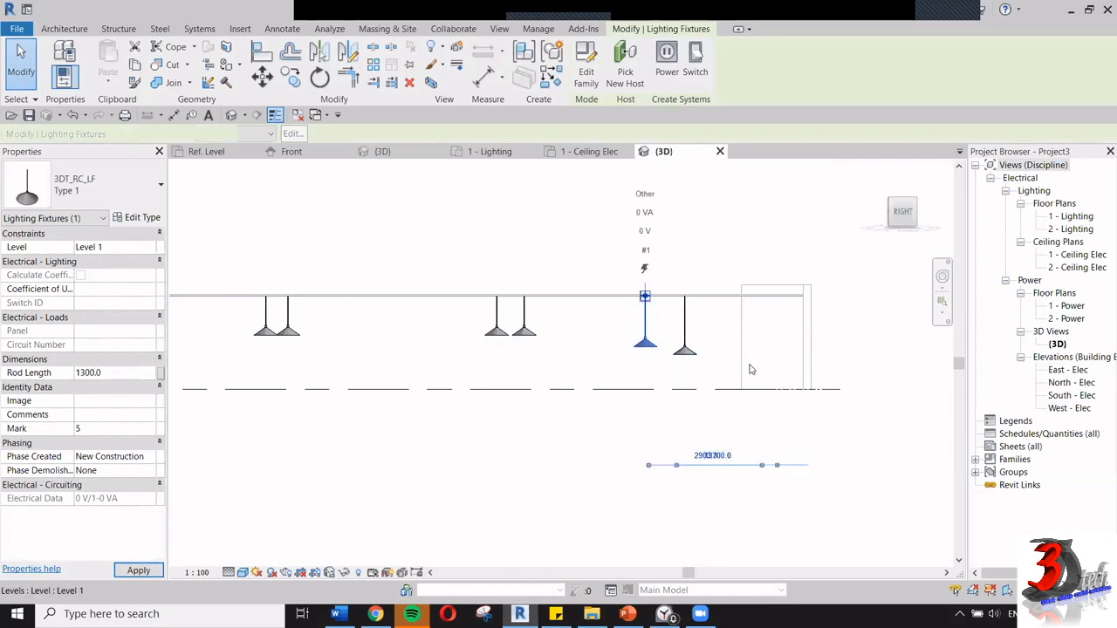
pyautogui.click(794, 431)
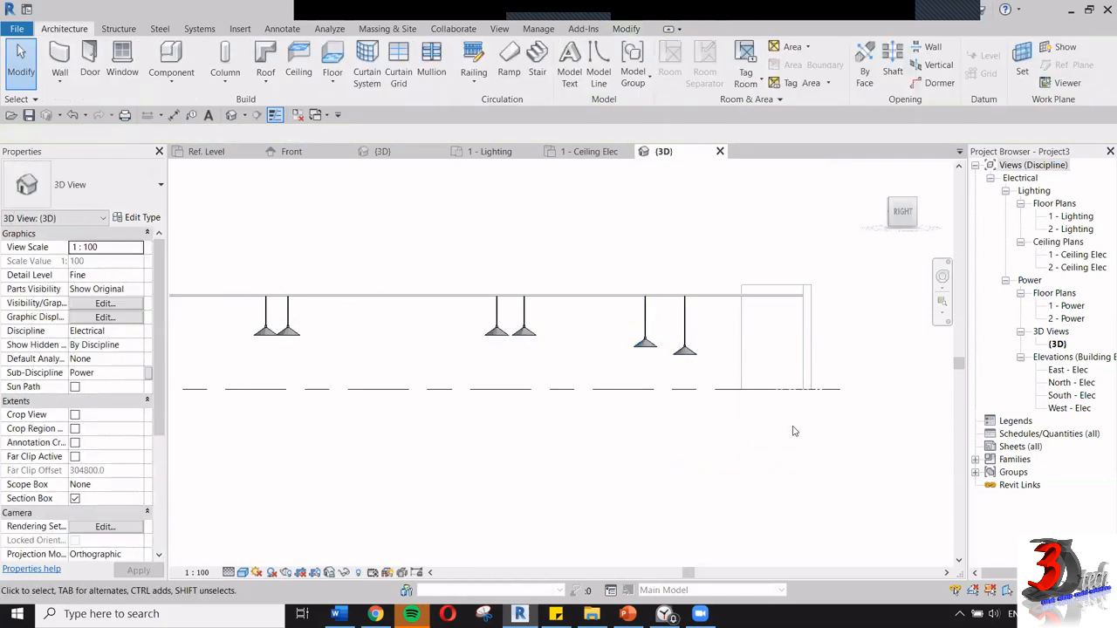